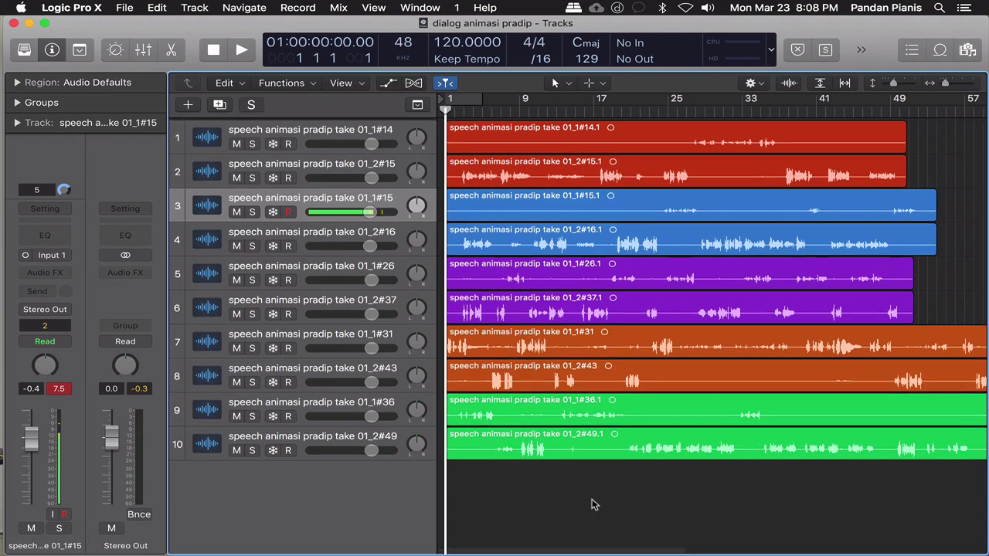
- Solo the first two tracks, "speech animasi pradip take 01_1#14" and "take 01_2#15"
{"action": "key", "text": "super+Right"}
{"action": "key", "text": "super+Right"}
{"action": "key", "text": "super+Right"}
{"action": "key", "text": "super+Right"}
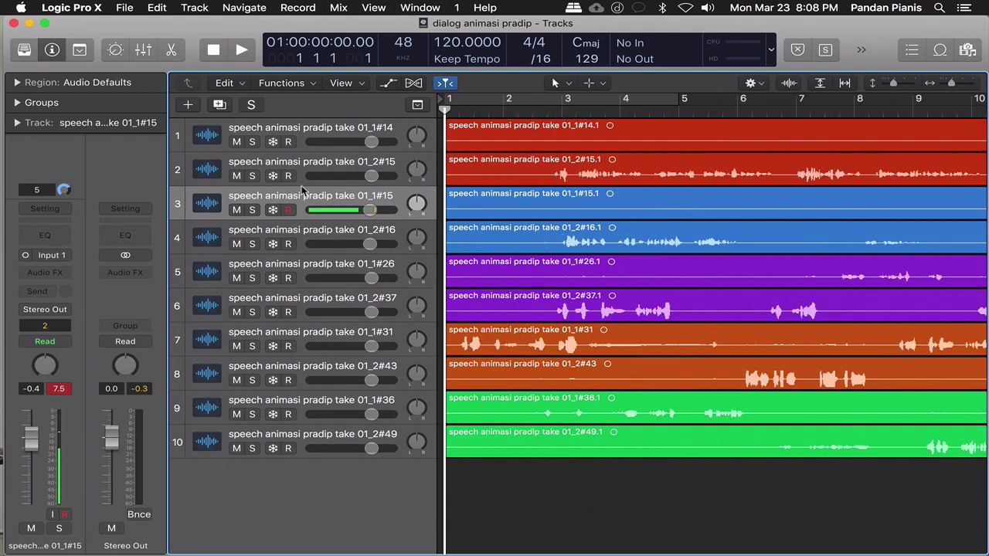
{"action": "scroll", "coordinate": [610, 479], "scroll_direction": "down", "scroll_amount": 1}
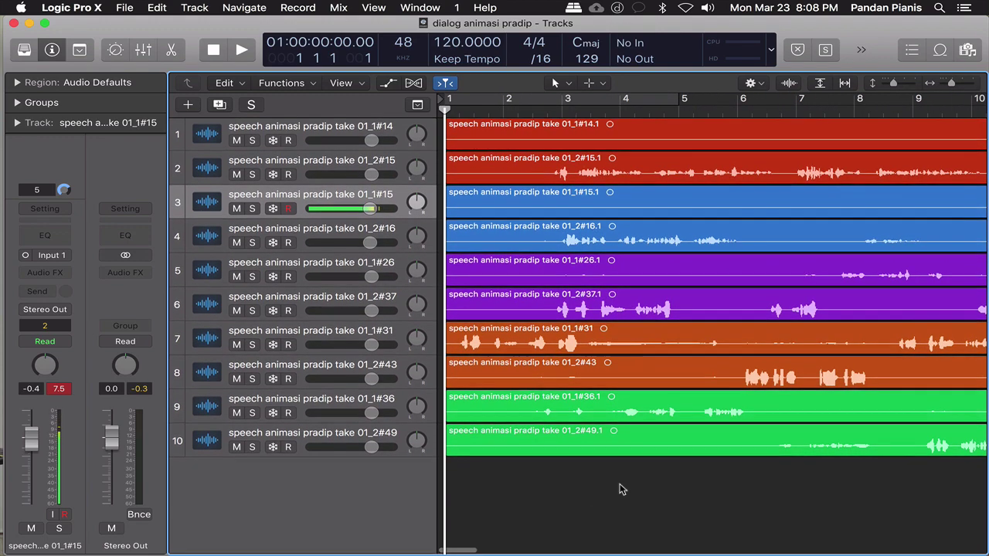
{"action": "scroll", "coordinate": [623, 489], "scroll_direction": "up", "scroll_amount": 1}
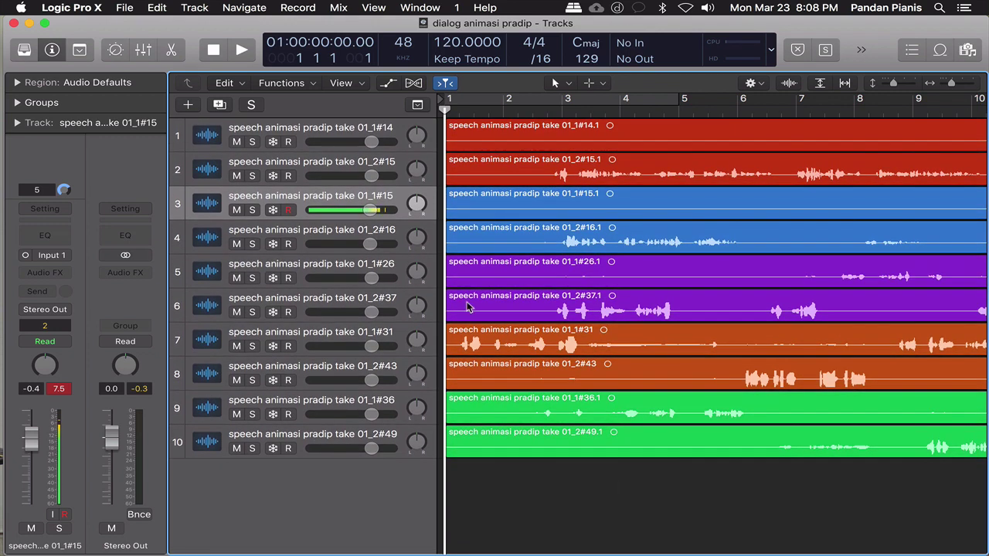
{"action": "left_click", "coordinate": [252, 142]}
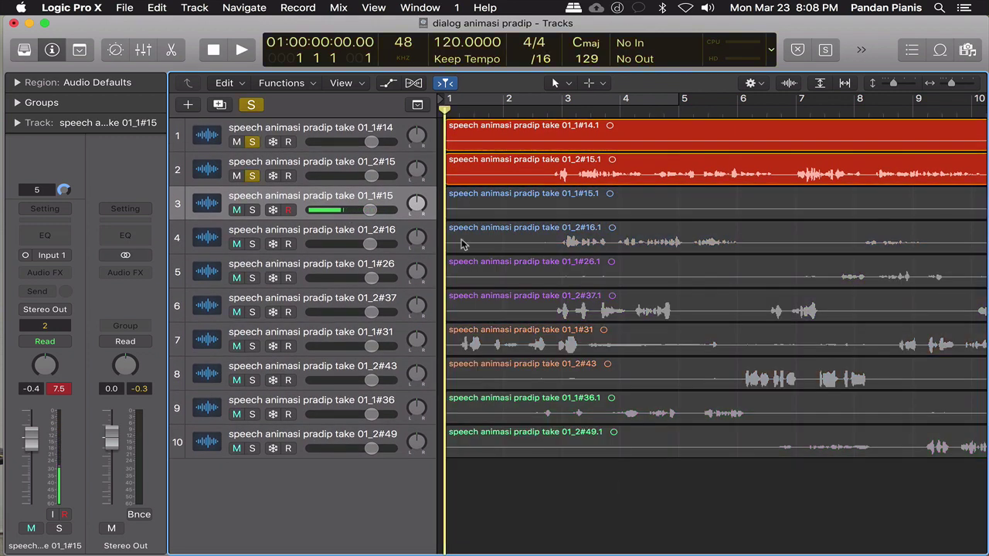
- Listen to the two soloed tracks from the start to about bar 36 and return the playhead to the beginning
{"action": "key", "text": "period"}
{"action": "key", "text": "period"}
{"action": "key", "text": "comma"}
{"action": "key", "text": "space"}
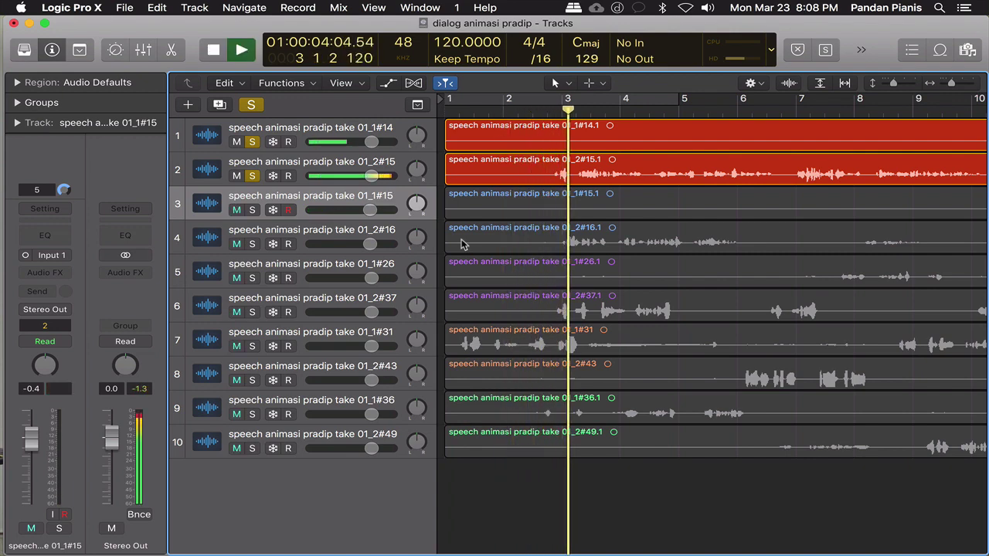
{"action": "key", "text": "XF86AudioRaiseVolume"}
{"action": "key", "text": "XF86AudioRaiseVolume"}
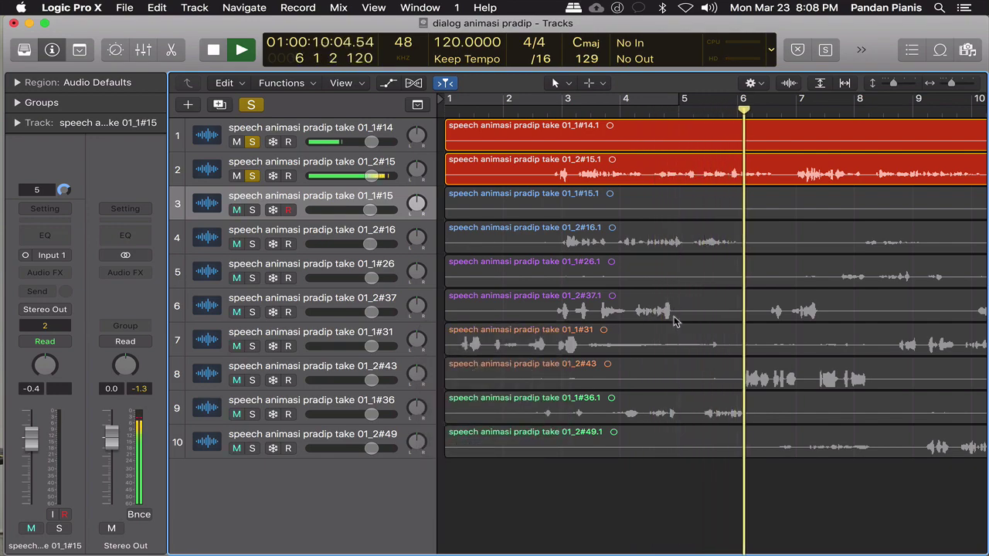
{"action": "scroll", "coordinate": [673, 316], "scroll_direction": "right", "scroll_amount": 1}
{"action": "scroll", "coordinate": [673, 317], "scroll_direction": "right", "scroll_amount": 5}
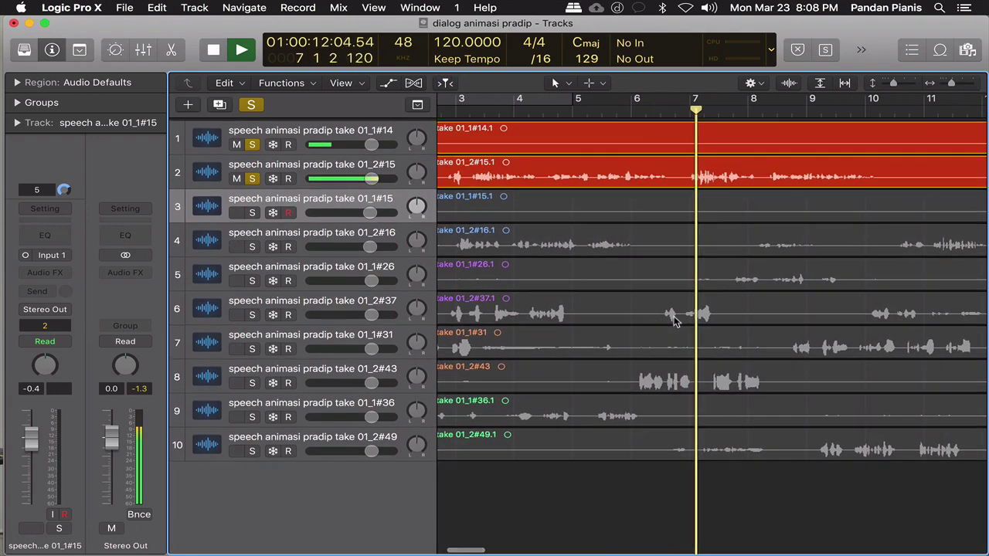
{"action": "scroll", "coordinate": [674, 316], "scroll_direction": "right", "scroll_amount": 8}
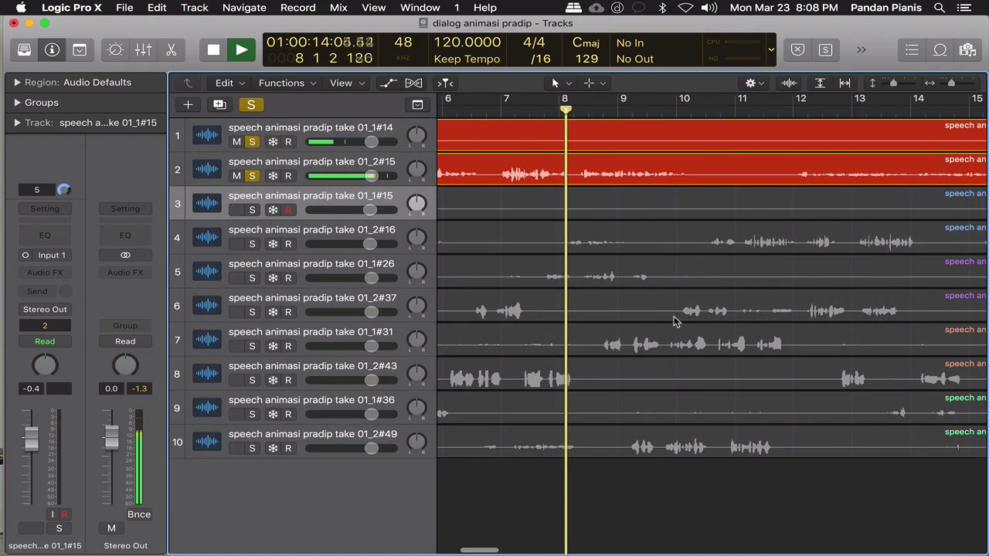
{"action": "scroll", "coordinate": [673, 316], "scroll_direction": "right", "scroll_amount": 3}
{"action": "scroll", "coordinate": [674, 316], "scroll_direction": "down", "scroll_amount": 5}
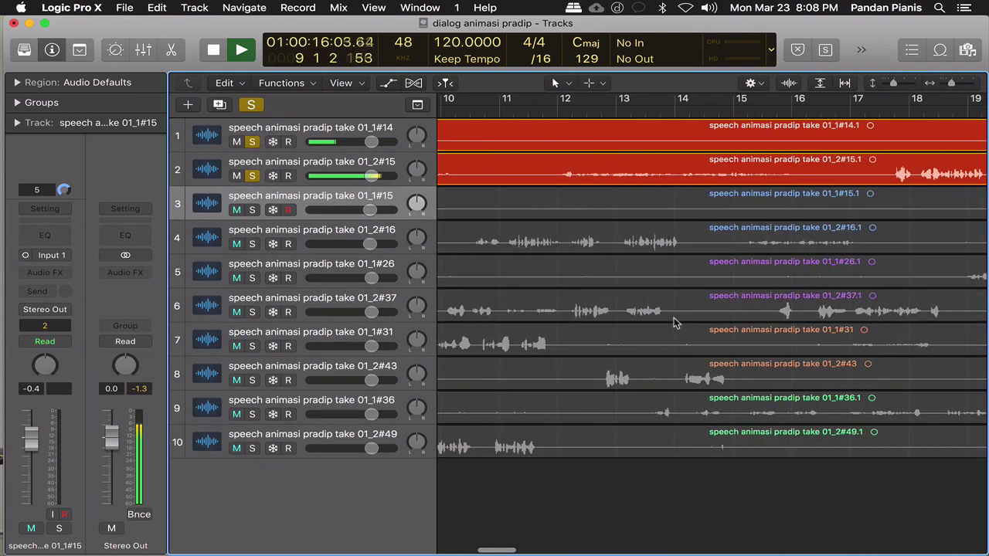
{"action": "scroll", "coordinate": [676, 323], "scroll_direction": "down", "scroll_amount": 2}
{"action": "scroll", "coordinate": [676, 323], "scroll_direction": "left", "scroll_amount": 3}
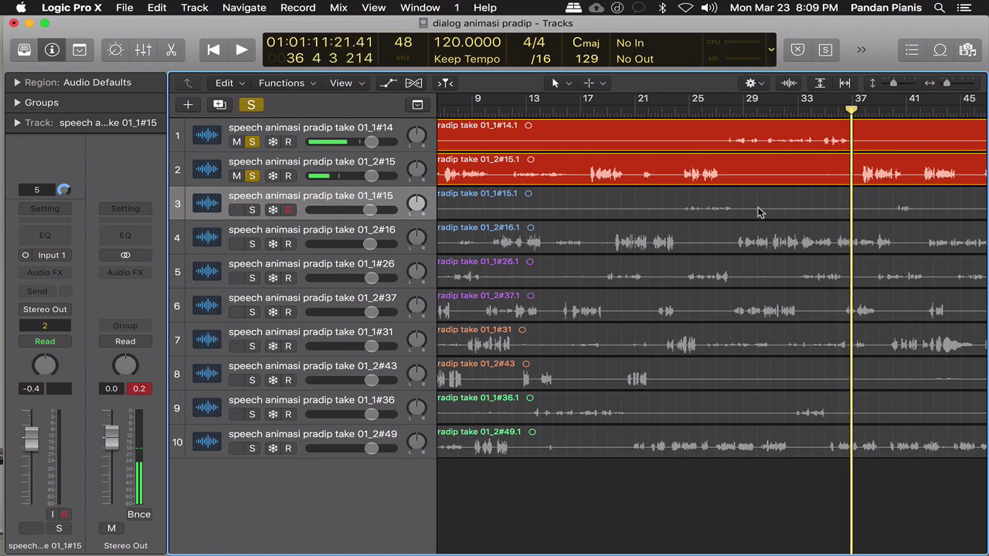
{"action": "key", "text": "space"}
{"action": "key", "text": "Return"}
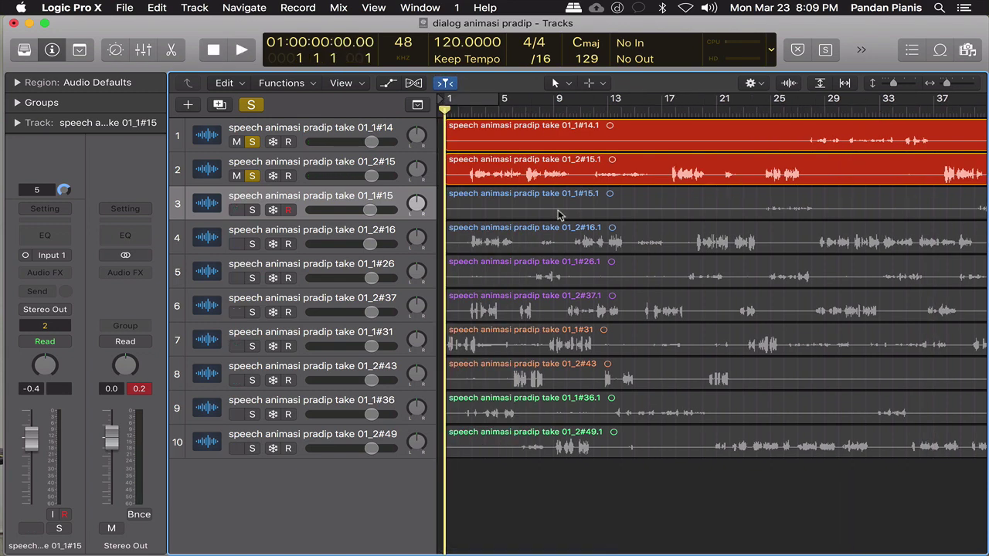
- Listen to the silent opening with a cycle range from bar 1 to just before bar 3, and turn cycling off again
{"action": "key", "text": "super+Right"}
{"action": "key", "text": "super+Right"}
{"action": "key", "text": "super+Right"}
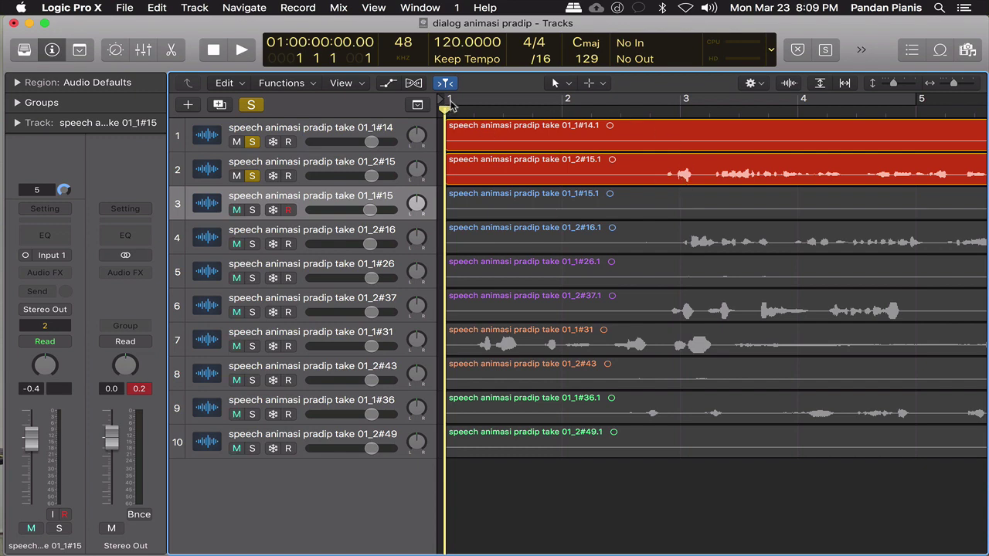
{"action": "left_click_drag", "start_coordinate": [453, 105], "coordinate": [626, 115]}
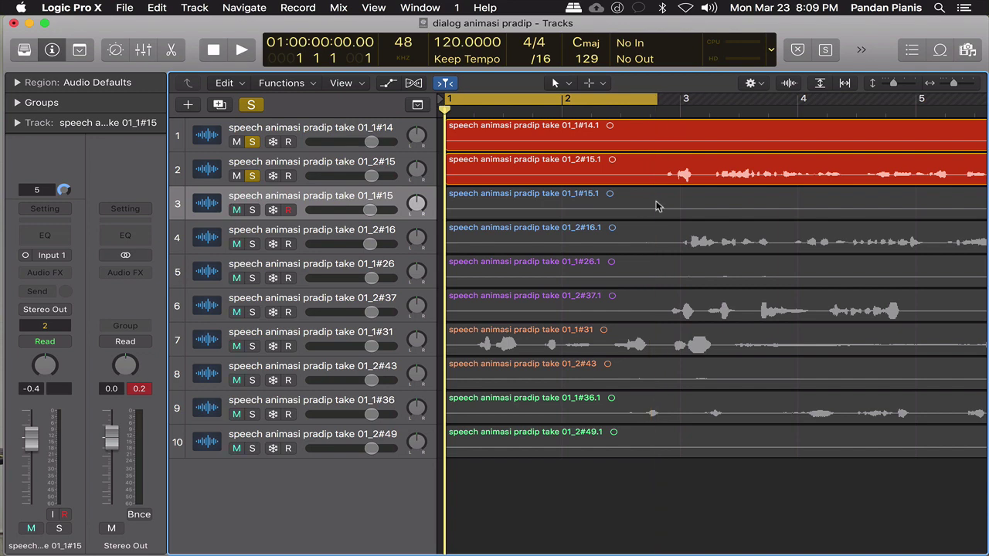
{"action": "key", "text": "space"}
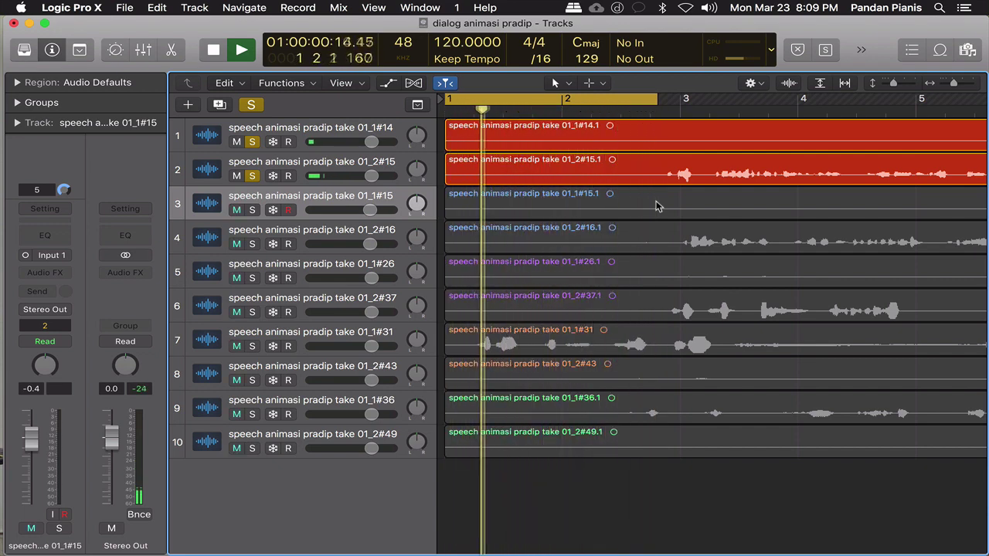
{"action": "key", "text": "space"}
{"action": "key", "text": "Return"}
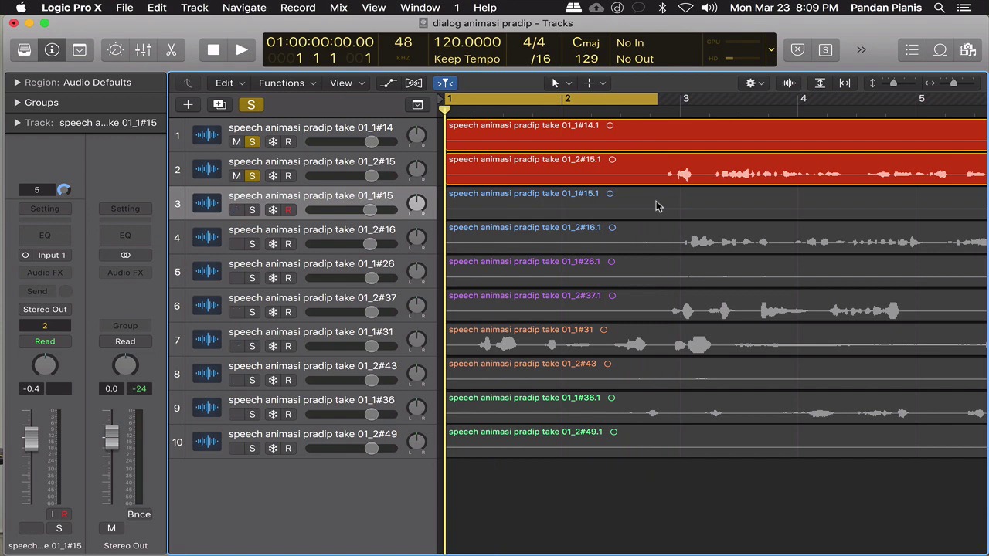
{"action": "left_click", "coordinate": [589, 102]}
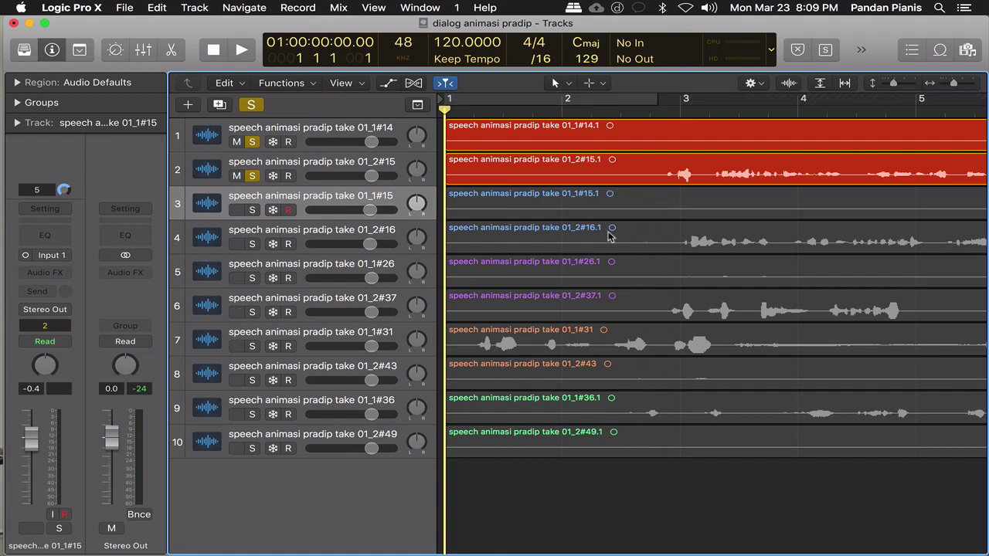
- Trim the start of the first track's region "take 01_1#14.1" to about bar 27, cutting the long silence before its speech
{"action": "scroll", "coordinate": [608, 237], "scroll_direction": "down", "scroll_amount": 10}
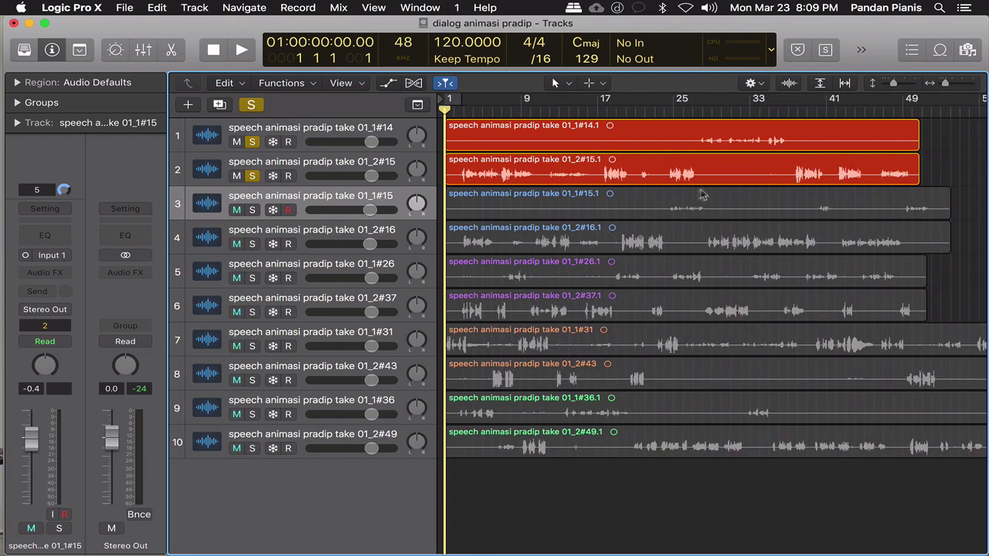
{"action": "left_click", "coordinate": [498, 136]}
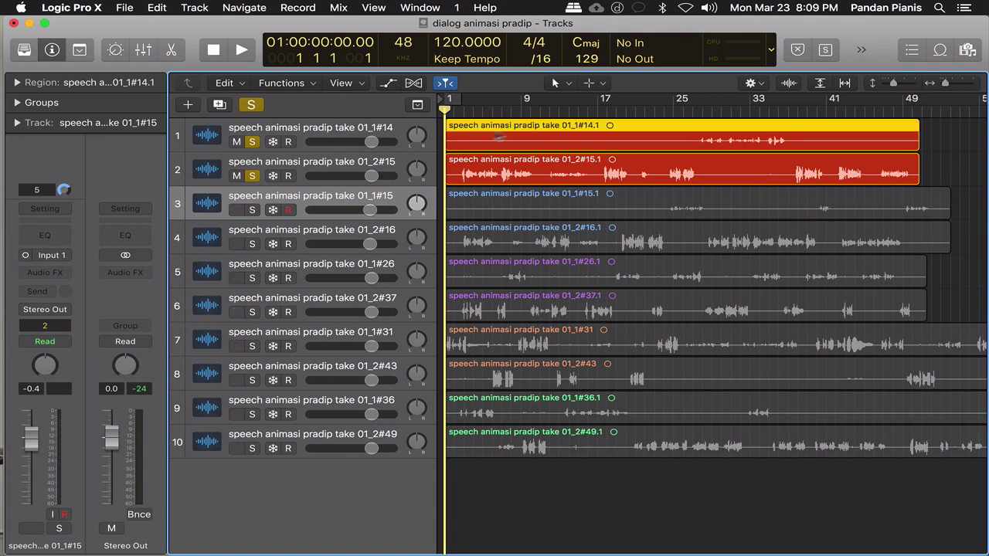
{"action": "left_click_drag", "start_coordinate": [453, 144], "coordinate": [696, 158]}
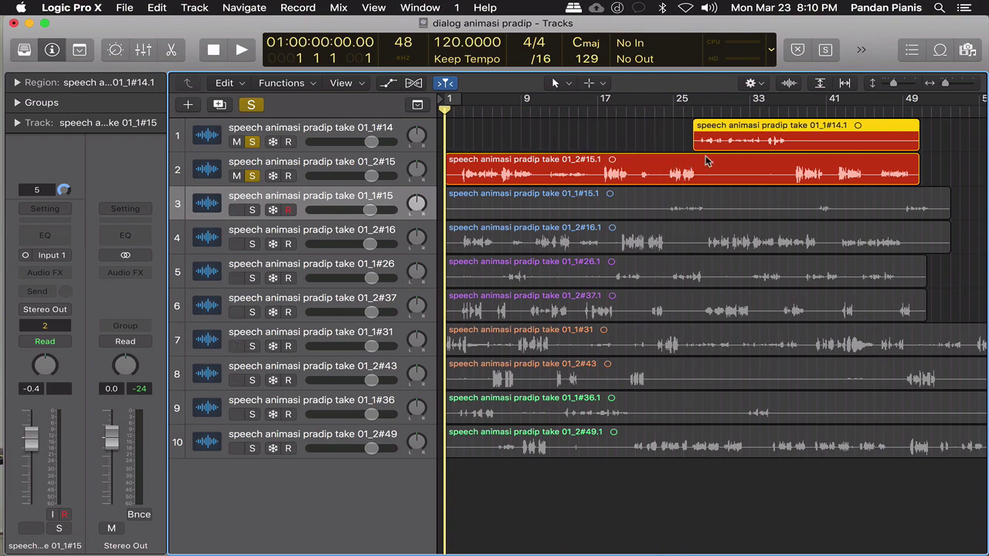
- Turn on waveform zoom, try a strong magnification, and set it back to a low level
{"action": "scroll", "coordinate": [706, 160], "scroll_direction": "up", "scroll_amount": 15}
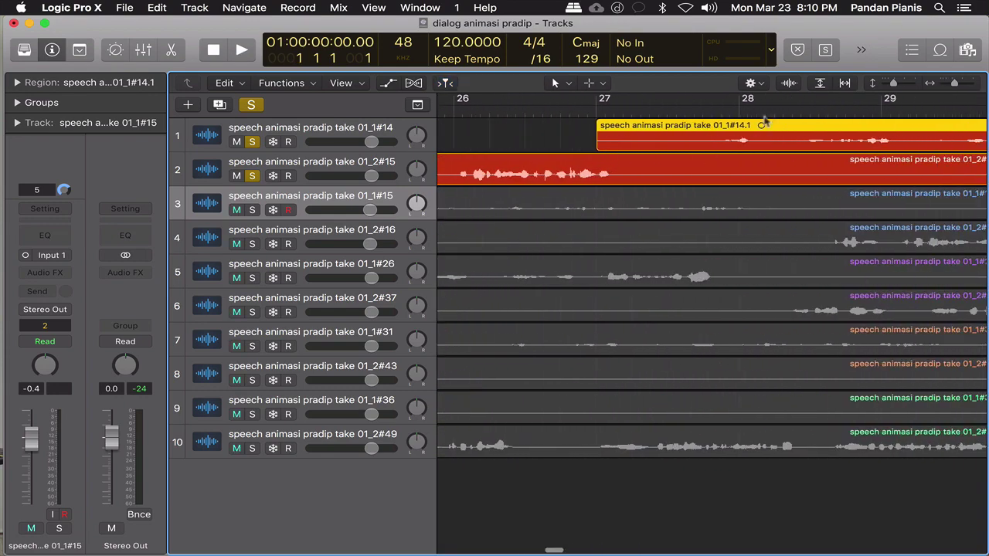
{"action": "left_click", "coordinate": [789, 84]}
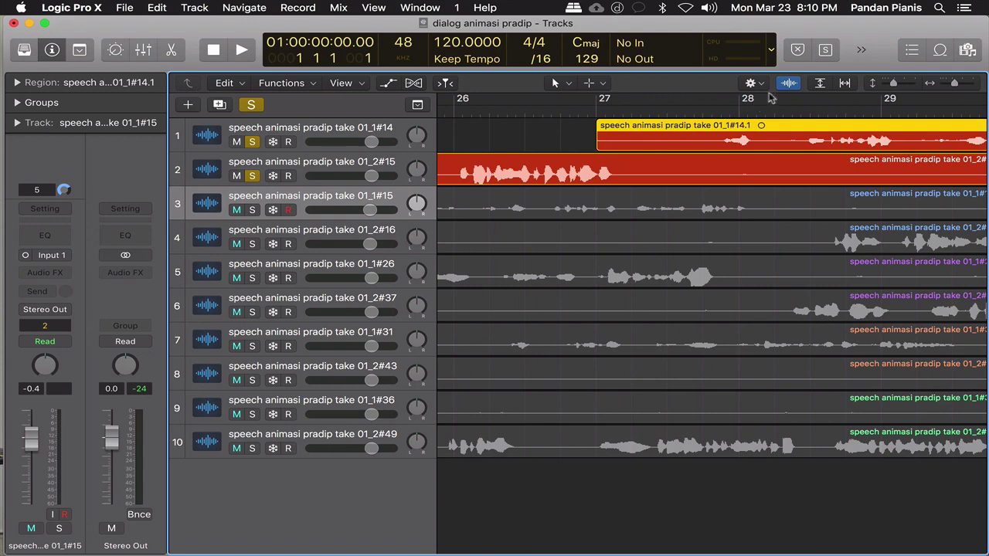
{"action": "left_click", "coordinate": [787, 84]}
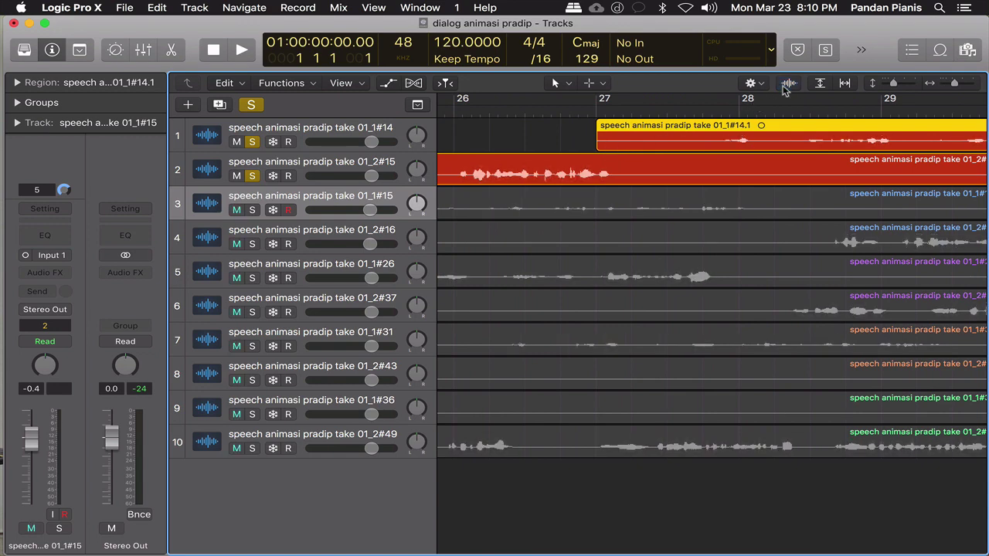
{"action": "left_click", "coordinate": [784, 89]}
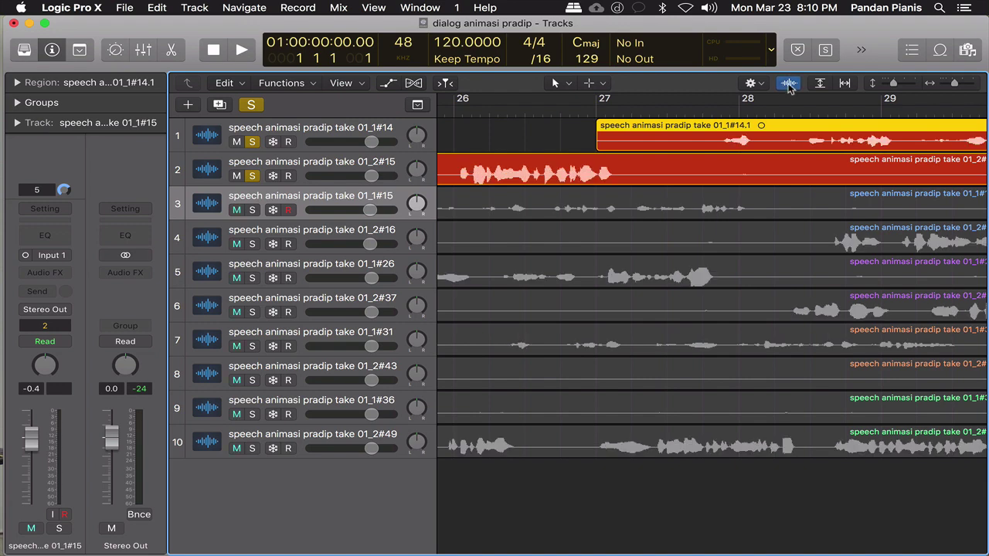
{"action": "left_click_drag", "start_coordinate": [788, 78], "coordinate": [797, 28]}
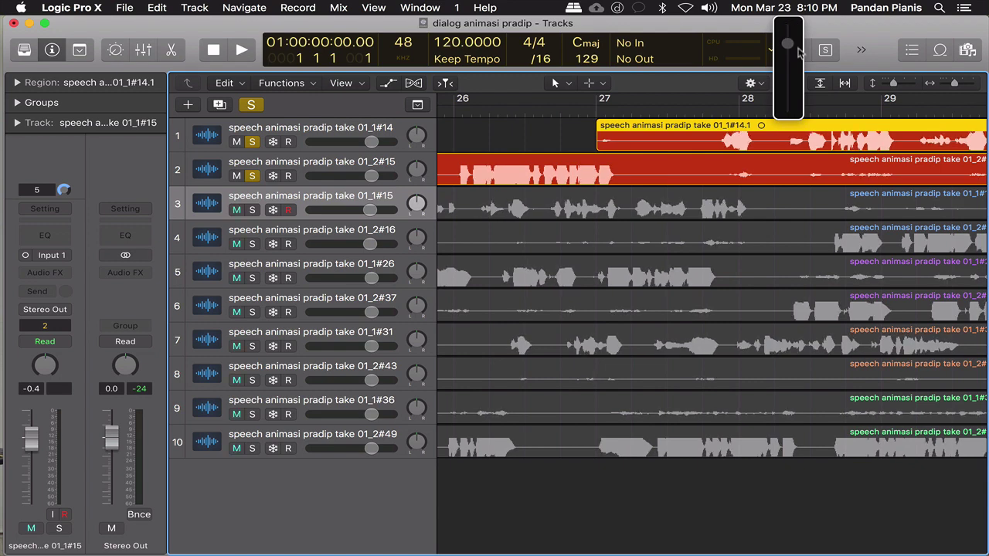
{"action": "left_click_drag", "start_coordinate": [799, 51], "coordinate": [802, 95]}
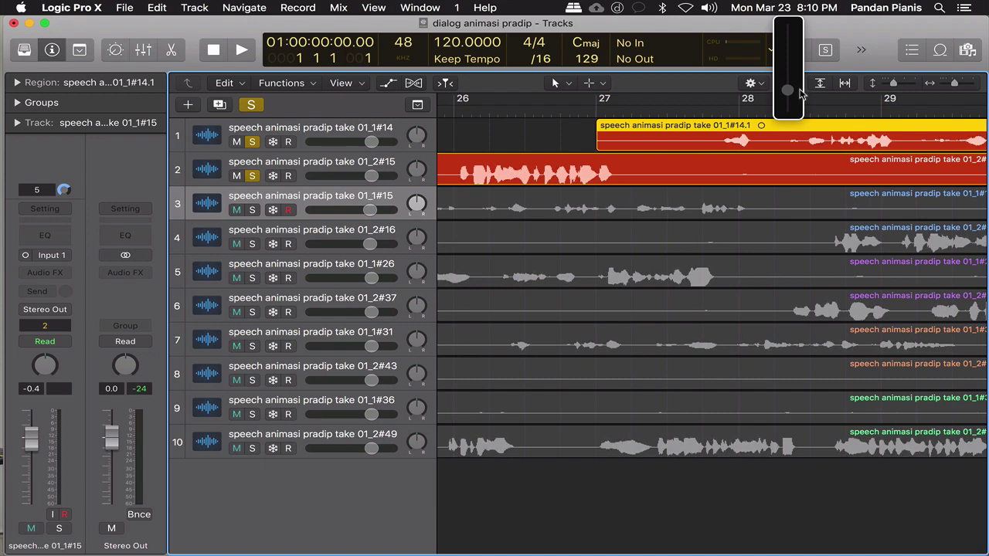
{"action": "left_click_drag", "start_coordinate": [801, 92], "coordinate": [801, 94]}
- Trim the start of the first track's region further, to just before its first speech at about bar 28
{"action": "left_click", "coordinate": [567, 130]}
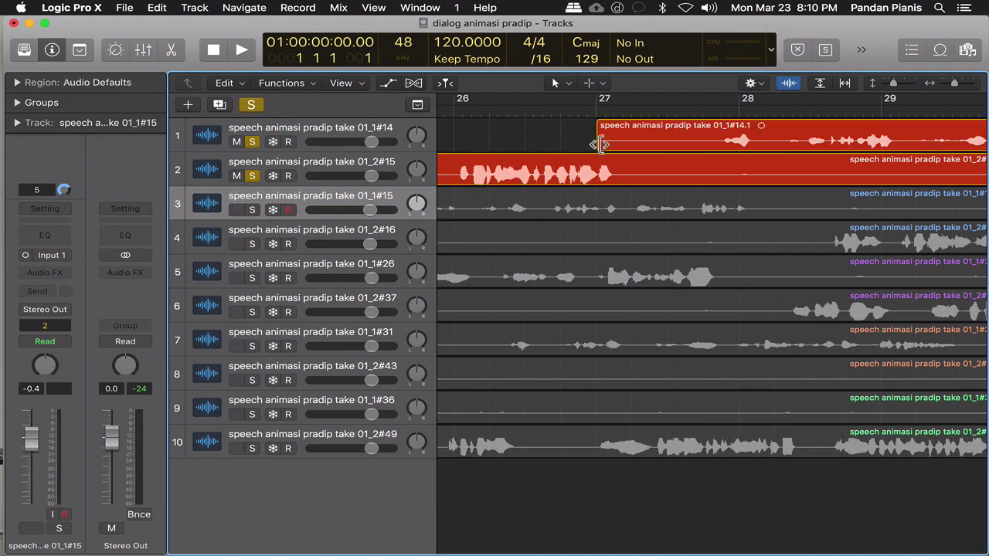
{"action": "left_click_drag", "start_coordinate": [601, 144], "coordinate": [718, 151]}
{"action": "scroll", "coordinate": [740, 192], "scroll_direction": "right", "scroll_amount": 10}
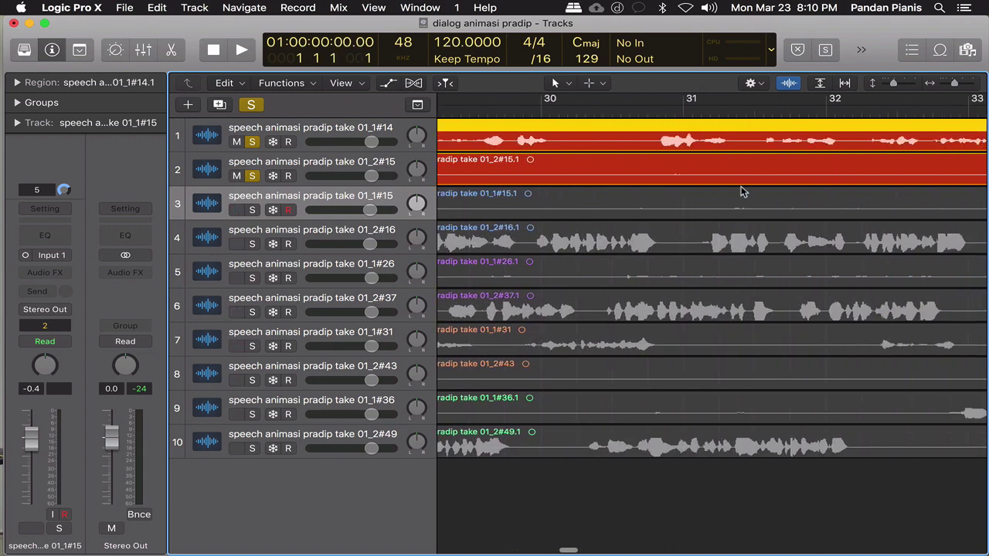
{"action": "scroll", "coordinate": [741, 192], "scroll_direction": "right", "scroll_amount": 8}
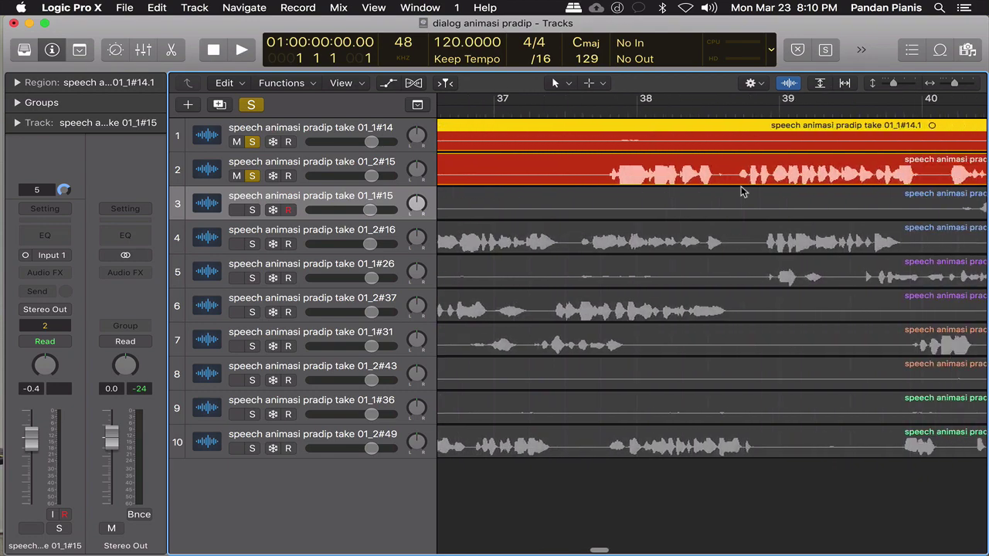
{"action": "scroll", "coordinate": [740, 192], "scroll_direction": "right", "scroll_amount": 12}
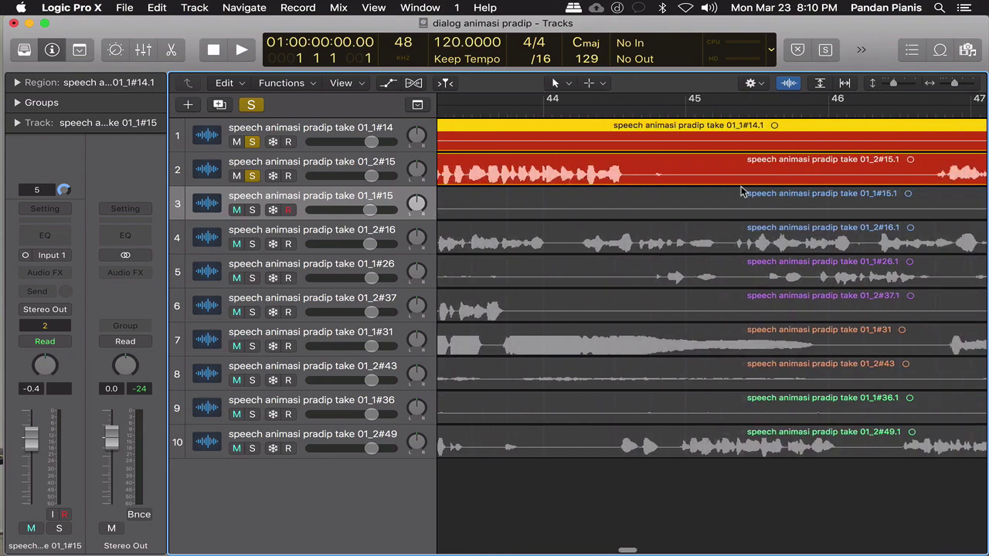
{"action": "scroll", "coordinate": [740, 192], "scroll_direction": "left", "scroll_amount": 12}
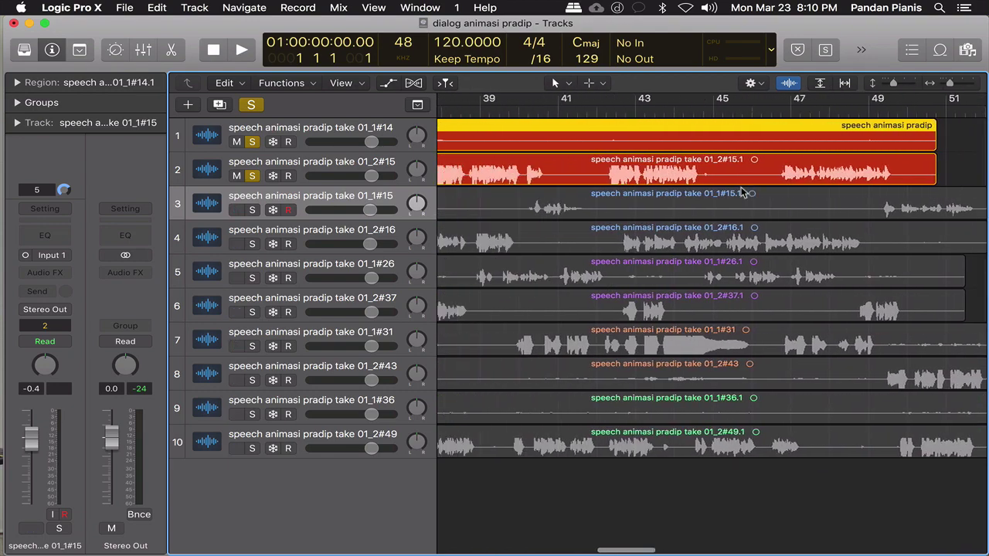
{"action": "scroll", "coordinate": [592, 150], "scroll_direction": "left", "scroll_amount": 10}
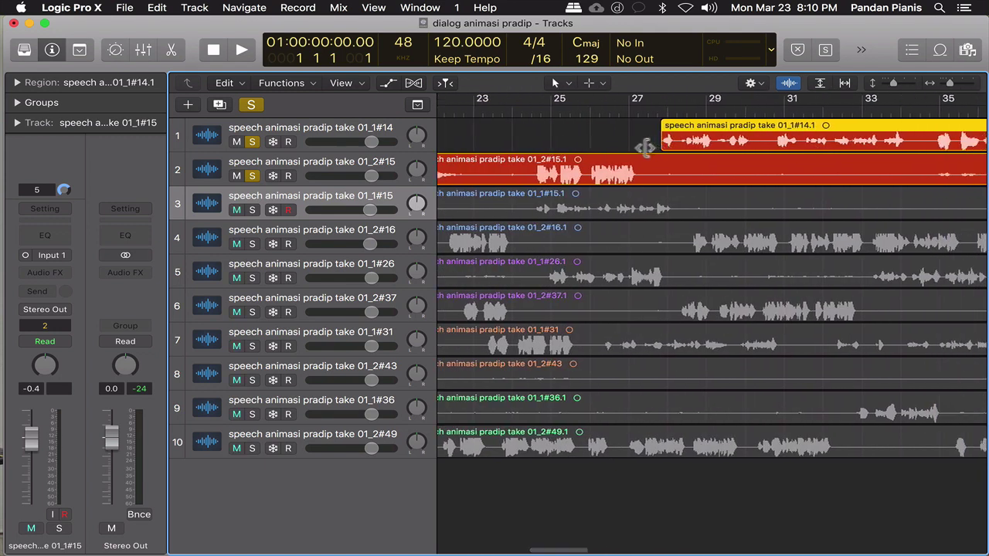
- Place the playhead at bar 37 beat 3, in the silence after the first track's last speech
{"action": "left_click_drag", "start_coordinate": [645, 147], "coordinate": [794, 192]}
{"action": "scroll", "coordinate": [653, 158], "scroll_direction": "up", "scroll_amount": 3}
{"action": "scroll", "coordinate": [793, 193], "scroll_direction": "right", "scroll_amount": 5}
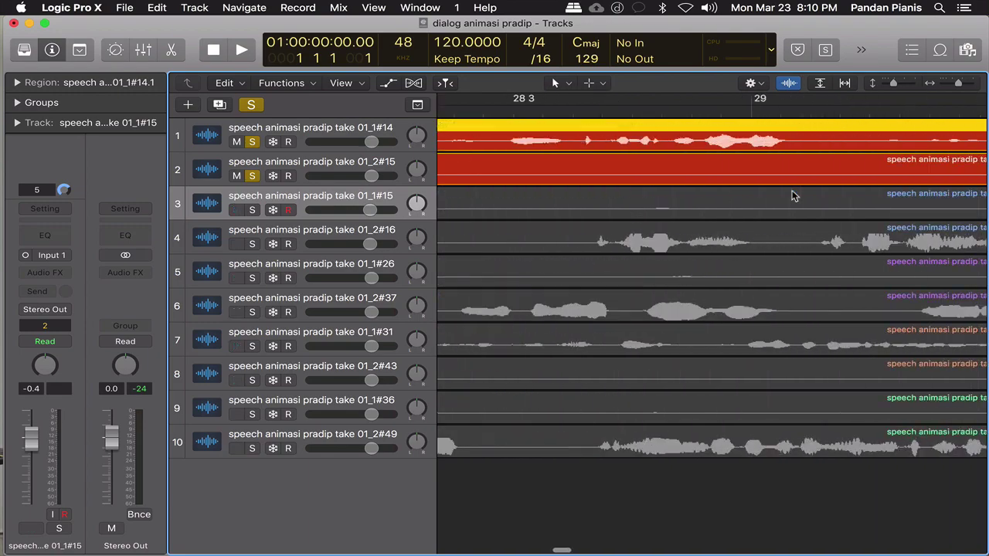
{"action": "scroll", "coordinate": [792, 197], "scroll_direction": "right", "scroll_amount": 10}
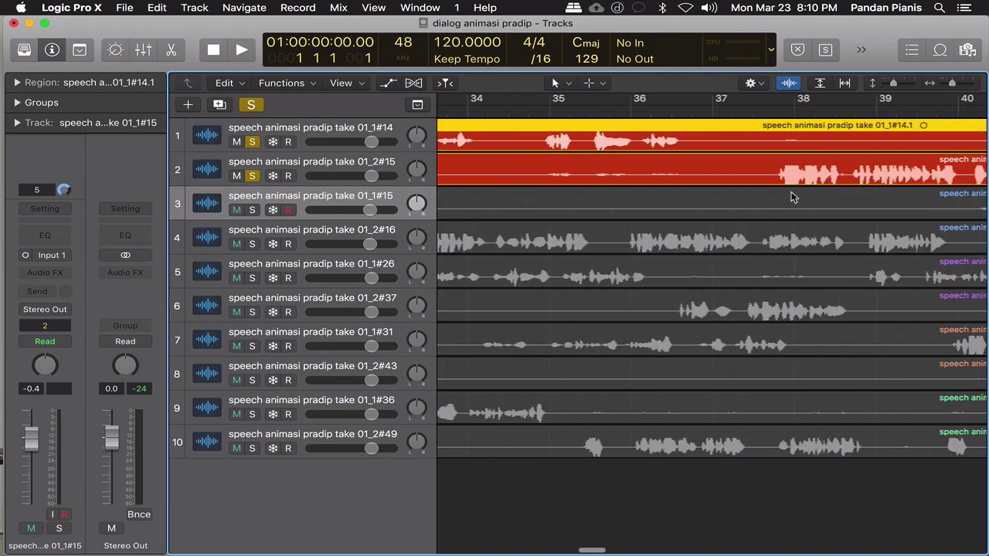
{"action": "scroll", "coordinate": [793, 196], "scroll_direction": "left", "scroll_amount": 4}
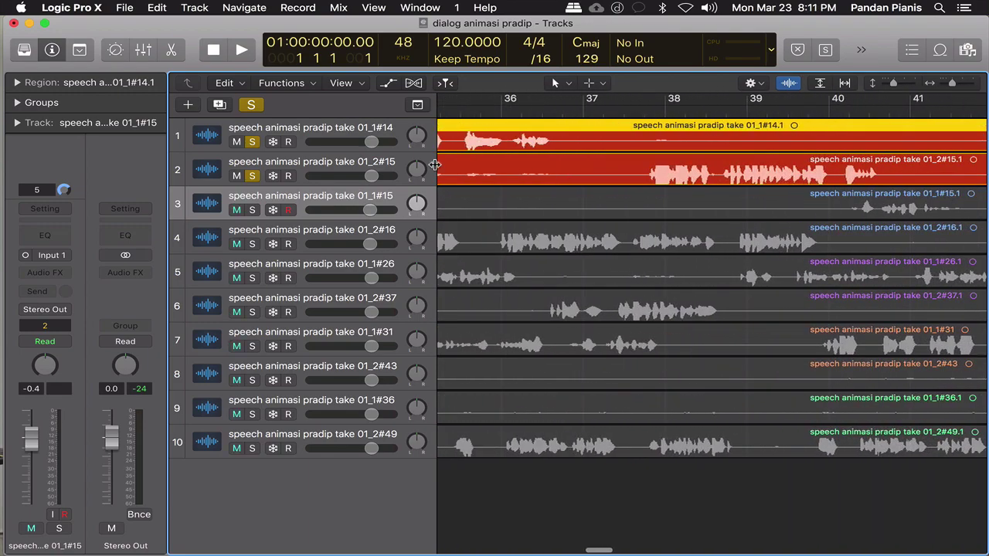
{"action": "left_click", "coordinate": [625, 110]}
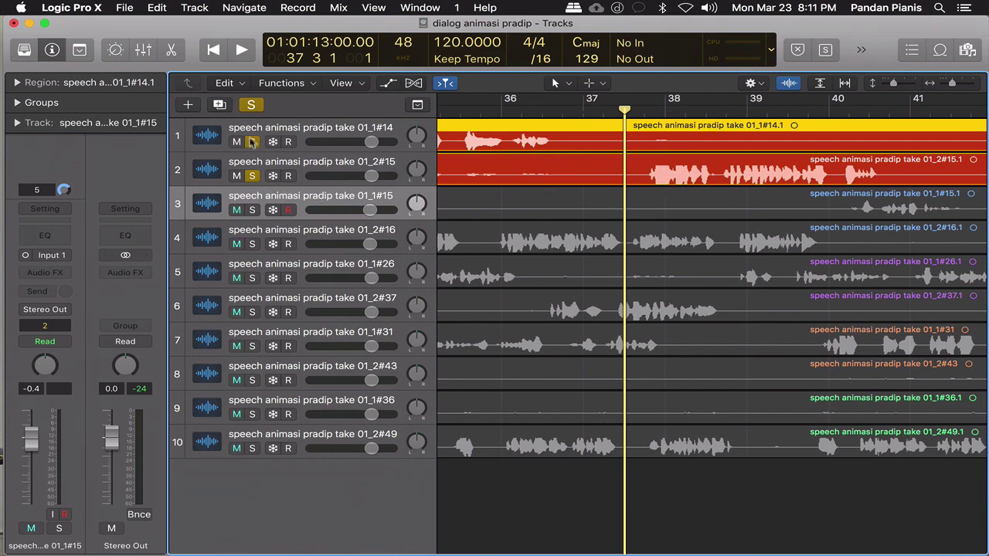
- Remove the first track from Group 1, turn off the second track's solo, and audition the first track alone from bar 37
{"action": "left_click", "coordinate": [291, 127]}
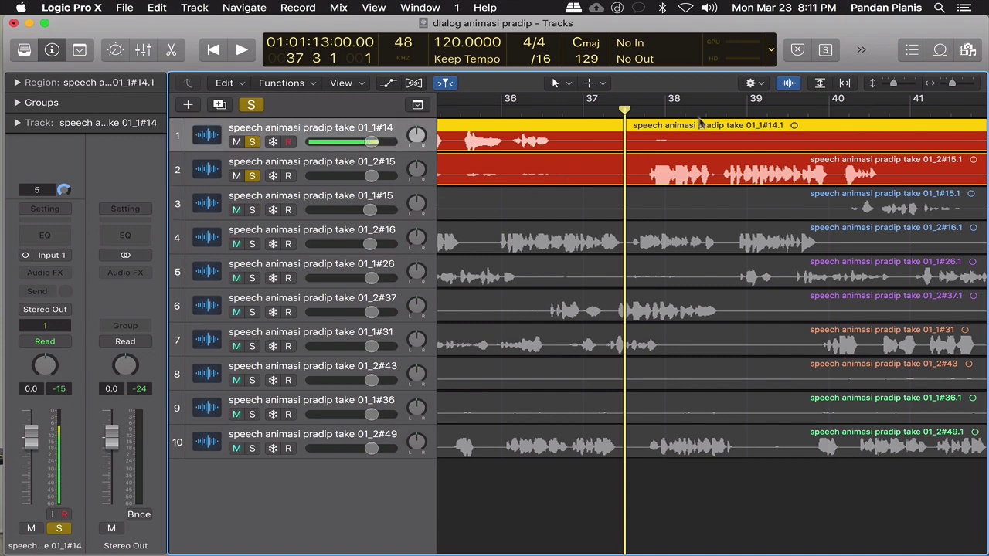
{"action": "left_click", "coordinate": [72, 325]}
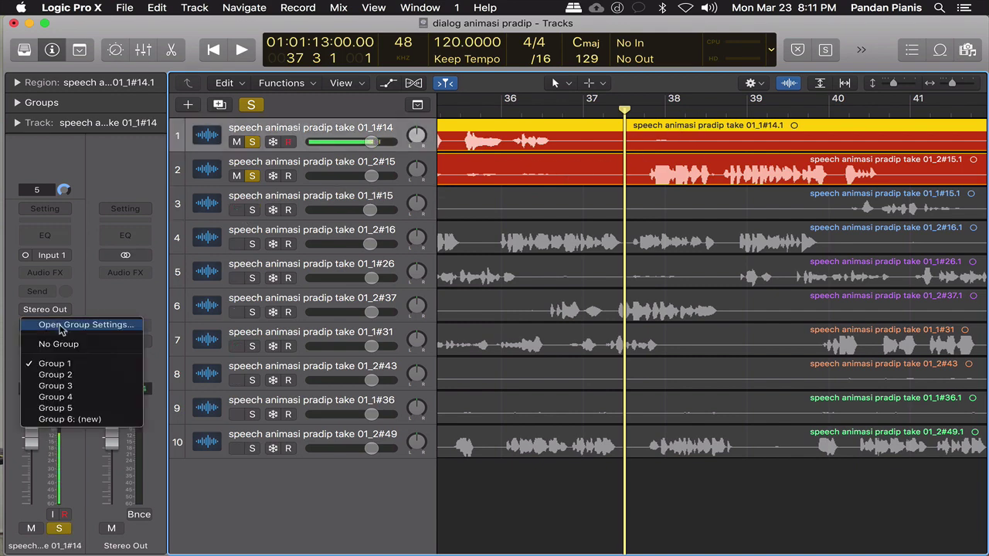
{"action": "left_click", "coordinate": [73, 344]}
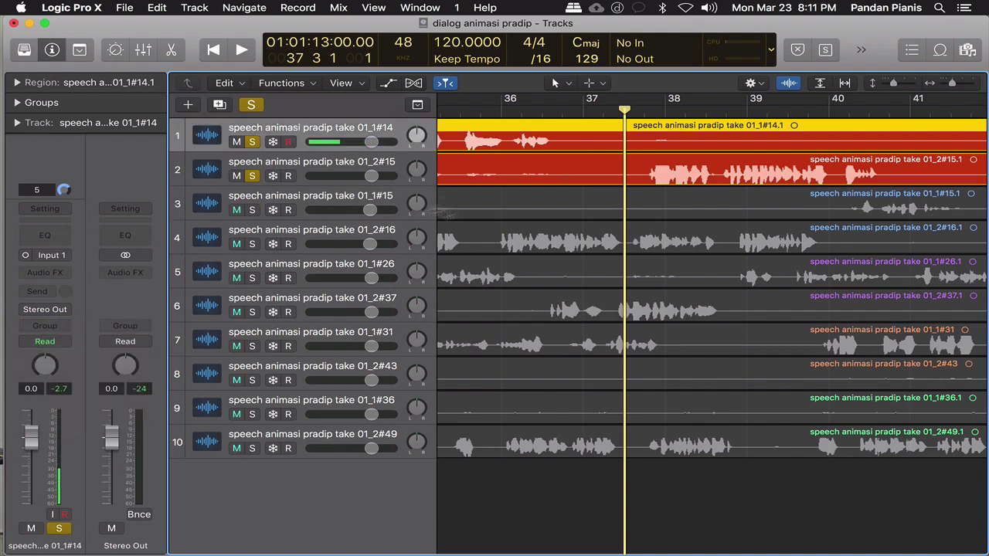
{"action": "left_click", "coordinate": [253, 176]}
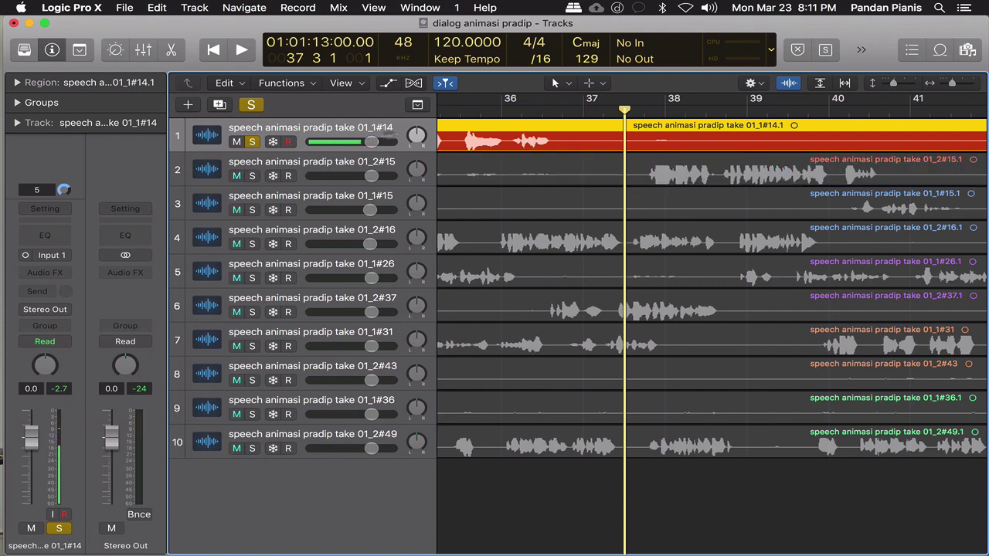
{"action": "key", "text": "space"}
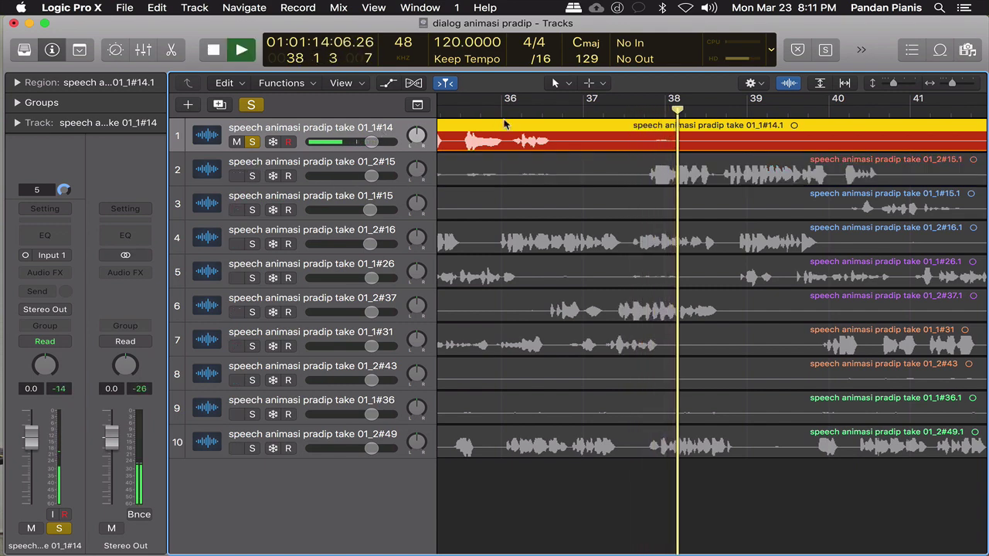
{"action": "key", "text": "space"}
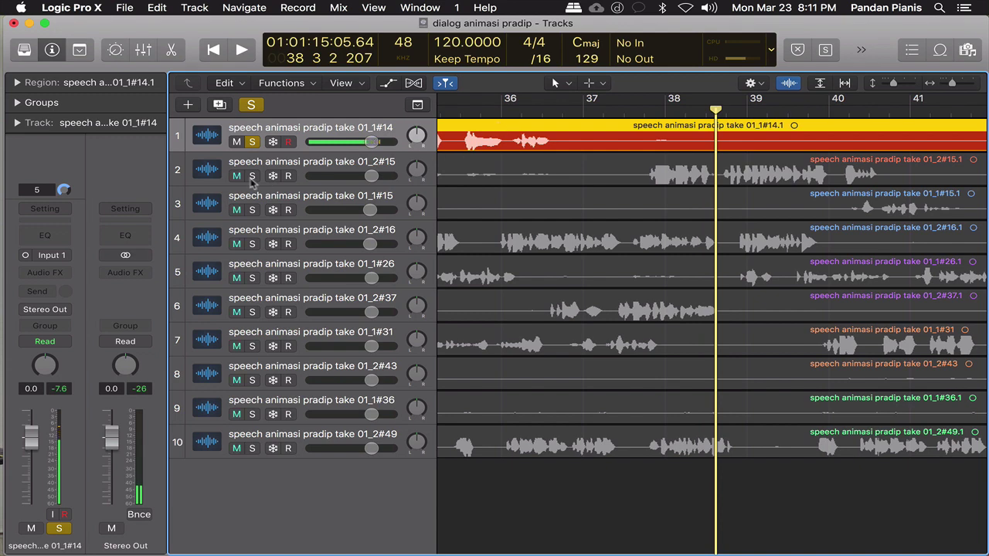
- Solo the second track again and assign the first track back to Group 1
{"action": "left_click", "coordinate": [252, 176]}
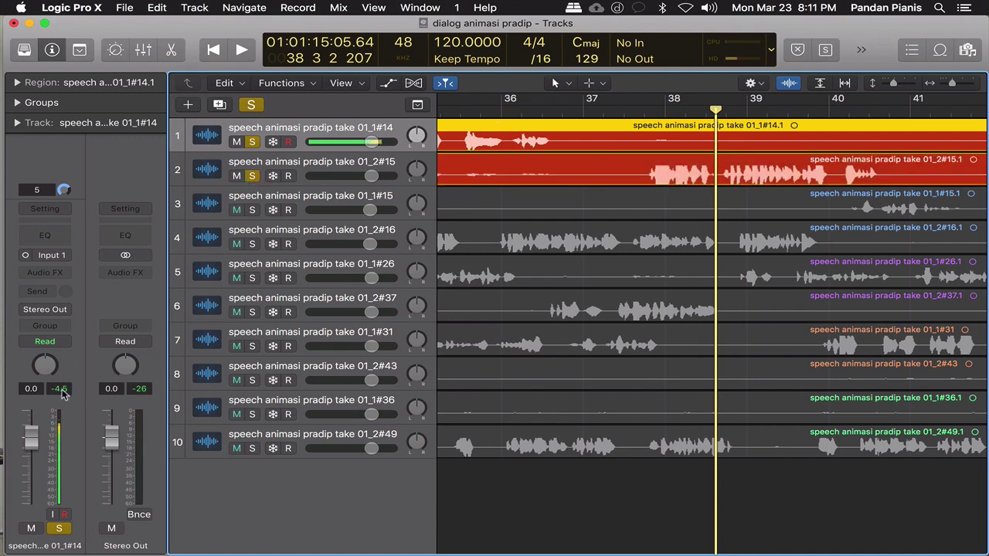
{"action": "left_click", "coordinate": [63, 327]}
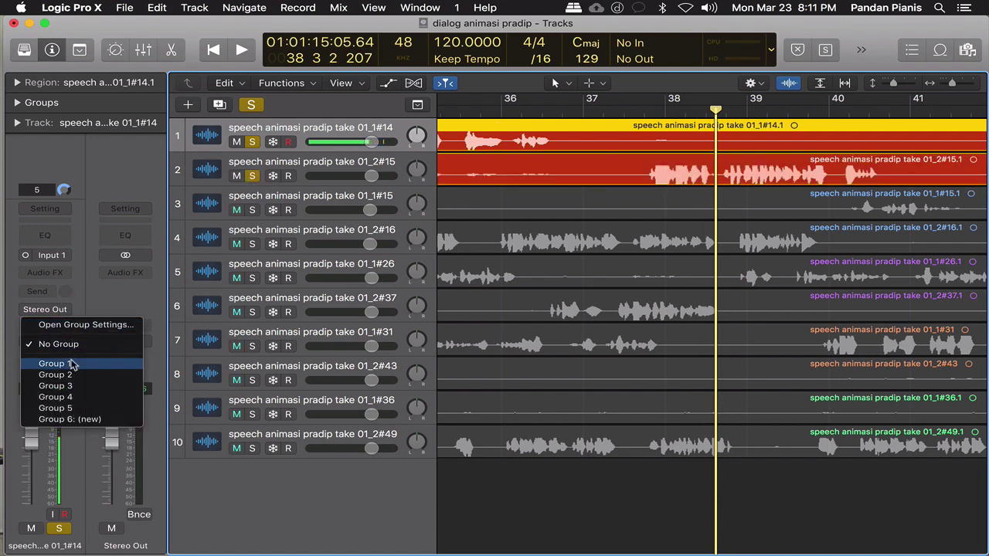
{"action": "left_click", "coordinate": [71, 364]}
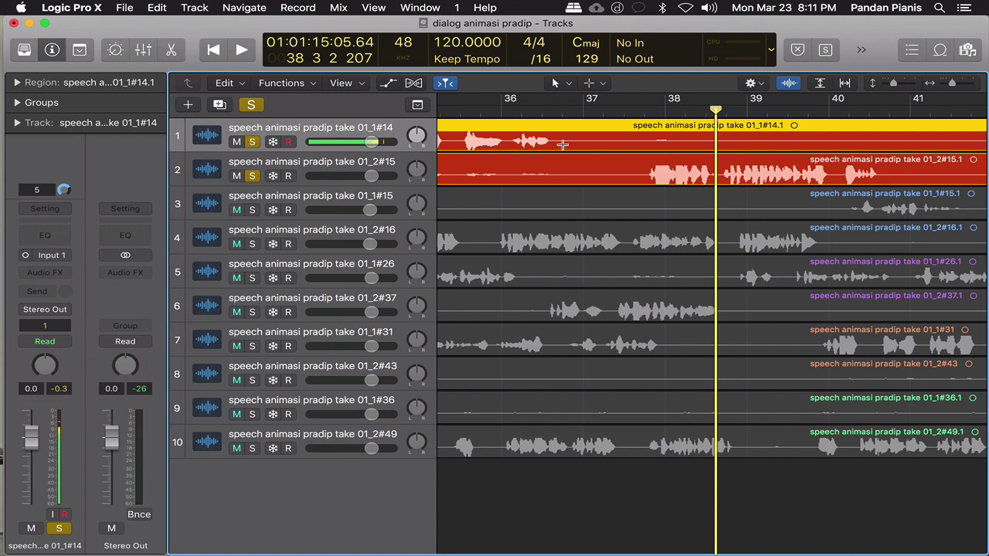
- Split the first track's region after its last speech, at about bar 36 beat 4, and delete the trailing part
{"action": "left_click", "coordinate": [563, 144]}
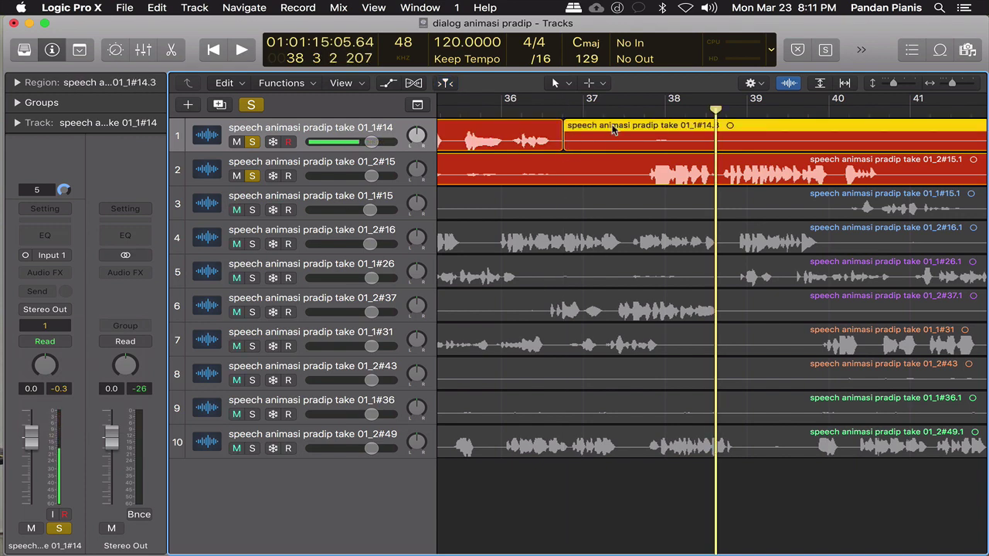
{"action": "key", "text": "BackSpace"}
{"action": "key", "text": "z"}
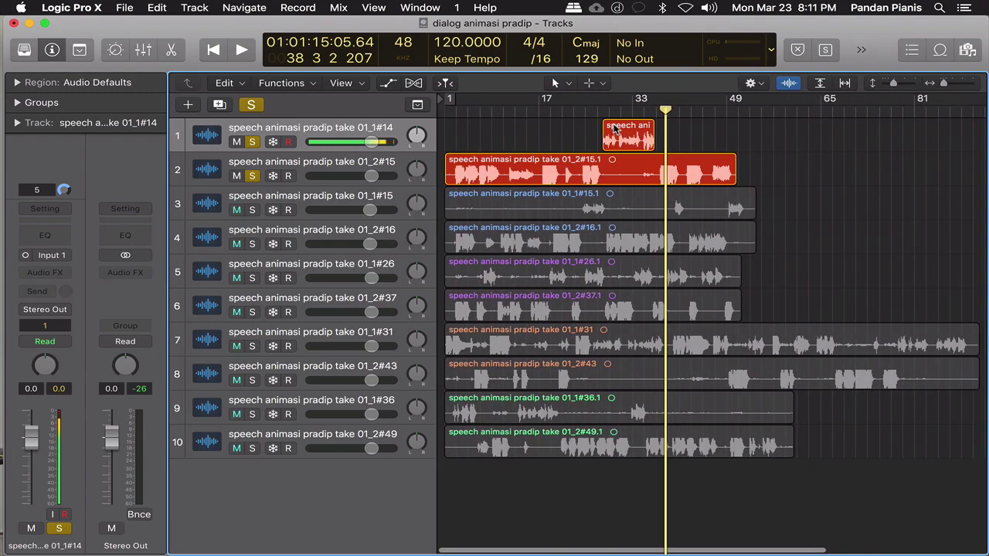
- Split the third track's region just before its first clear speech, at about bar 24, and delete the part in front
{"action": "key", "text": "z"}
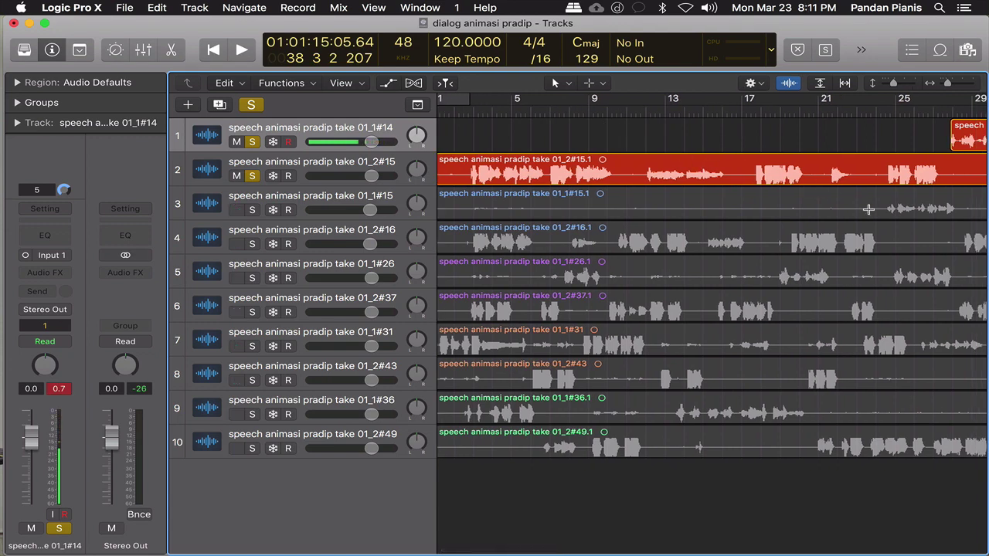
{"action": "double_click", "coordinate": [877, 213]}
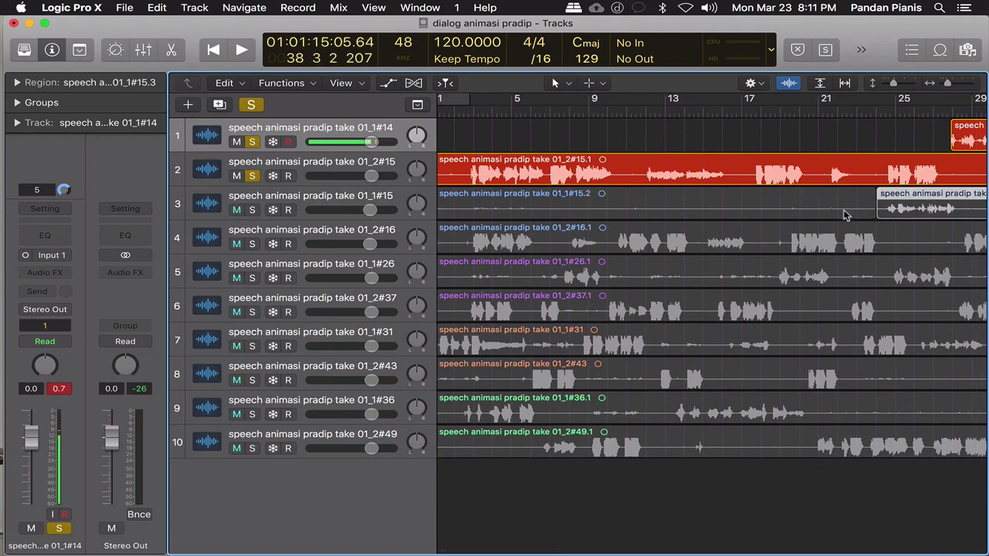
{"action": "left_click", "coordinate": [846, 215]}
{"action": "key", "text": "Delete"}
- Split the fourth track's region at about bar 49 and the third track's at about bar 52, each after its last speech
{"action": "scroll", "coordinate": [846, 215], "scroll_direction": "right", "scroll_amount": 10}
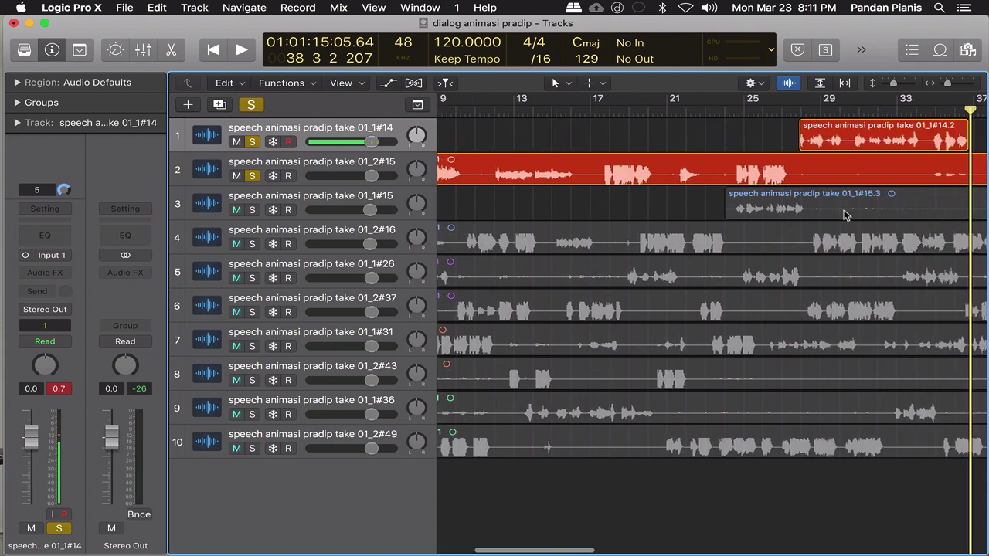
{"action": "scroll", "coordinate": [846, 215], "scroll_direction": "right", "scroll_amount": 2}
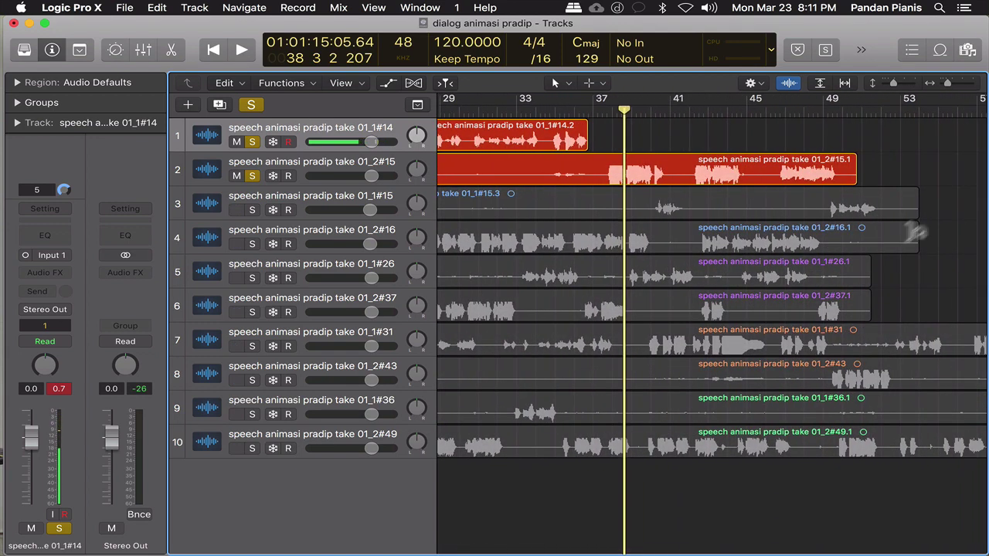
{"action": "left_click", "coordinate": [832, 243]}
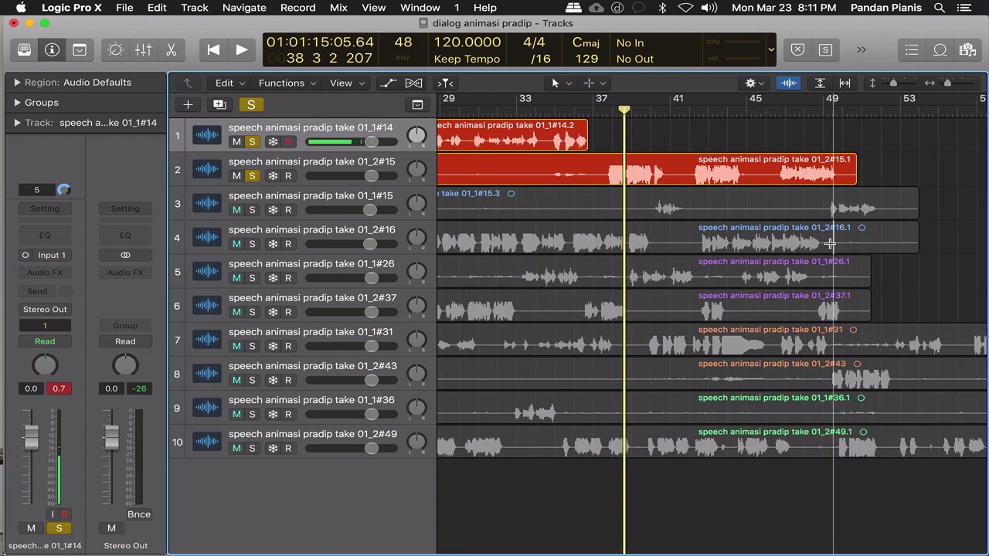
{"action": "left_click", "coordinate": [832, 243]}
{"action": "left_click", "coordinate": [887, 211]}
{"action": "left_click", "coordinate": [887, 211]}
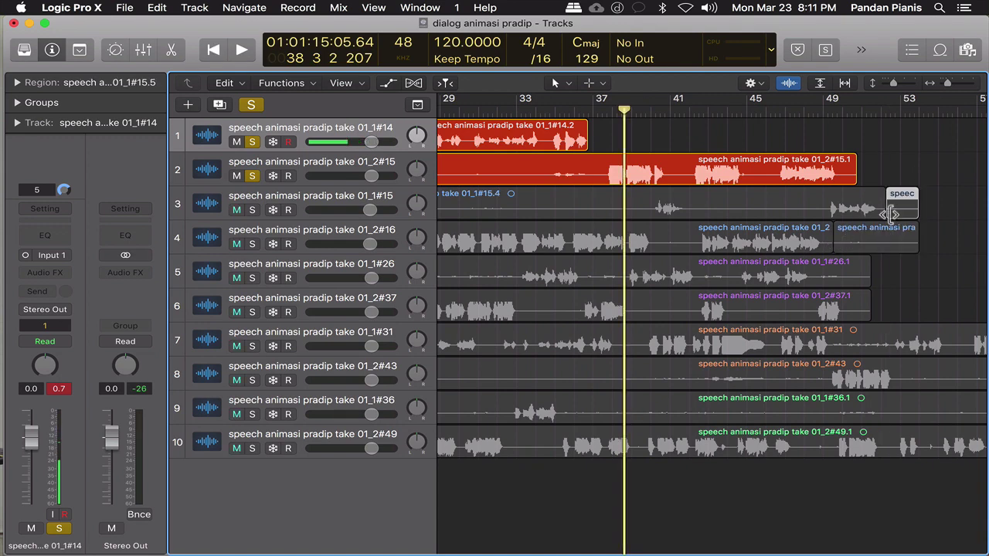
- Split the regions on tracks 4, 5, 6, 9 and 10 just before each one's first speech
{"action": "scroll", "coordinate": [887, 211], "scroll_direction": "left", "scroll_amount": 10}
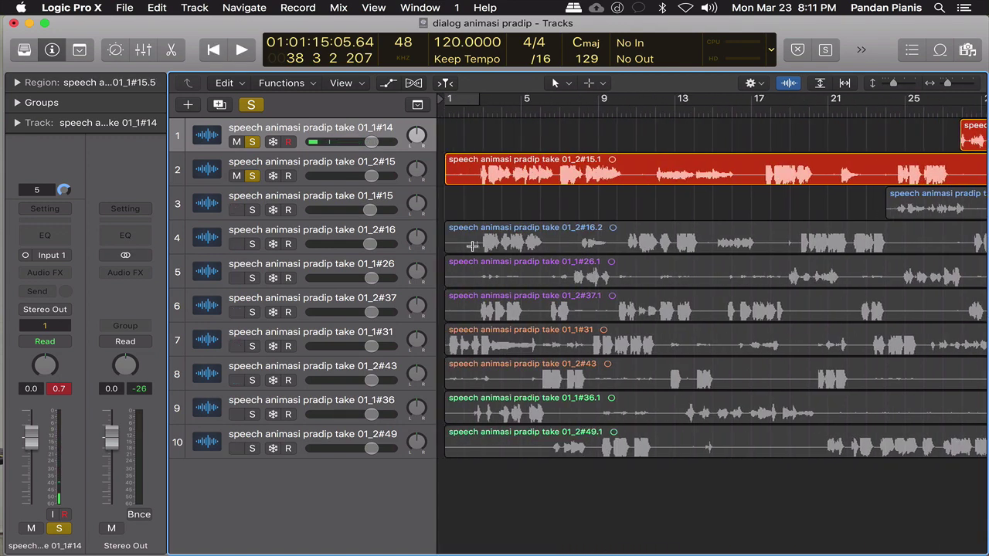
{"action": "left_click", "coordinate": [473, 245]}
{"action": "left_click", "coordinate": [473, 272]}
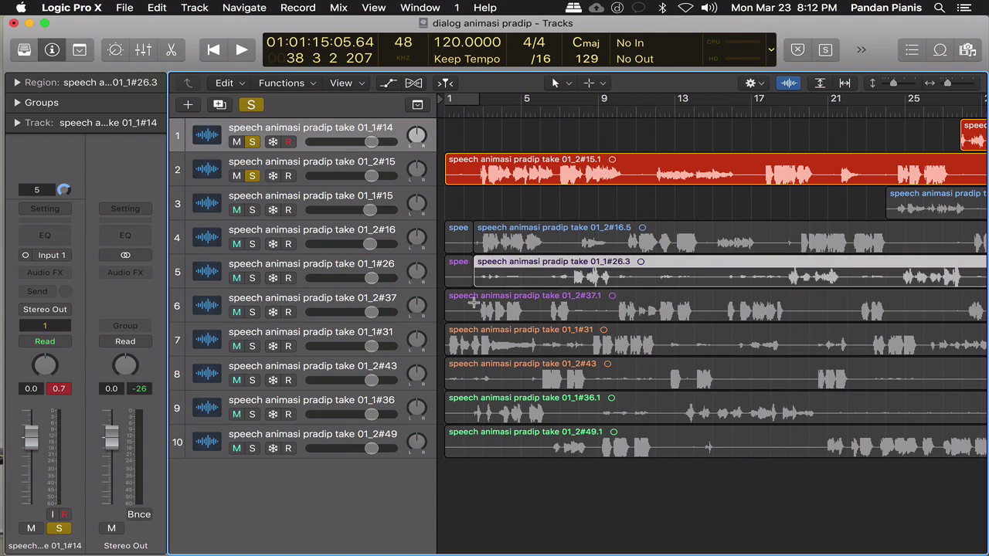
{"action": "left_click", "coordinate": [473, 306]}
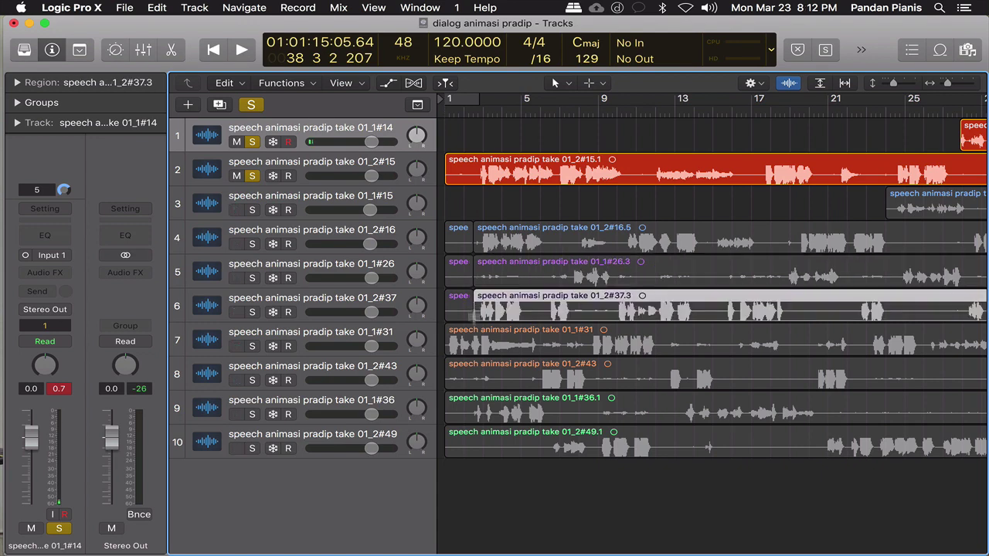
{"action": "left_click", "coordinate": [466, 413]}
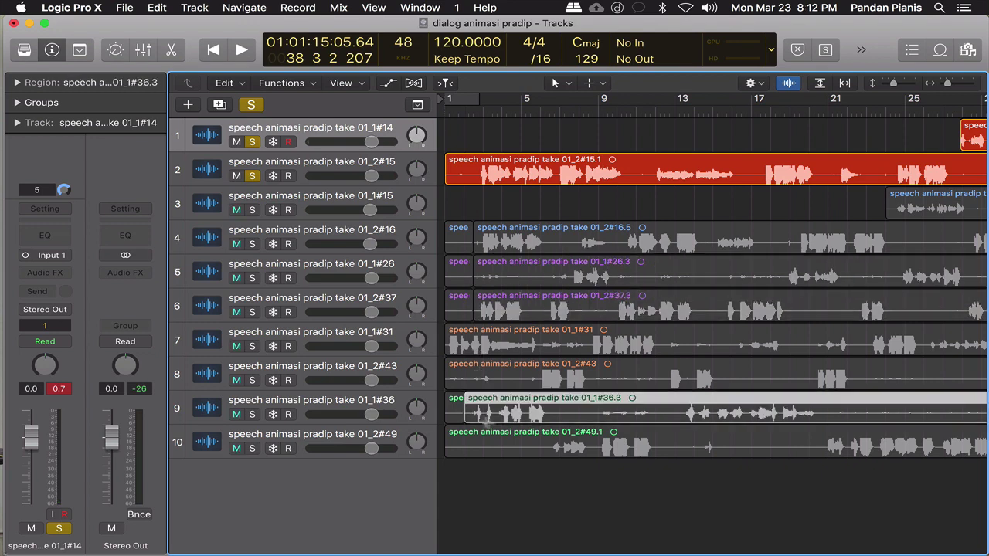
{"action": "left_click", "coordinate": [545, 449]}
- Cut off the silent ends after the last speech on track 8, from about bar 78, and on track 7, from about bar 90
{"action": "scroll", "coordinate": [549, 451], "scroll_direction": "right", "scroll_amount": 15}
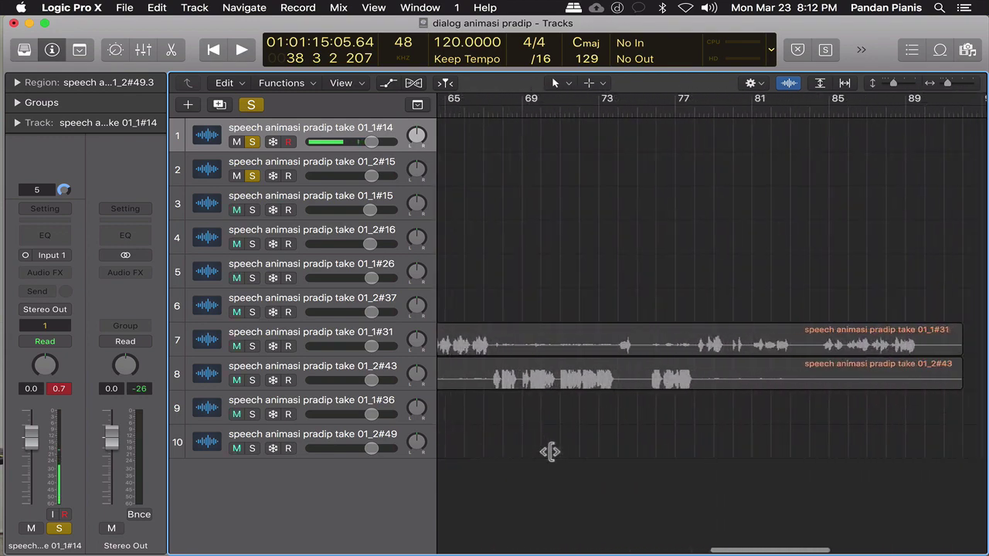
{"action": "scroll", "coordinate": [550, 452], "scroll_direction": "right", "scroll_amount": 2}
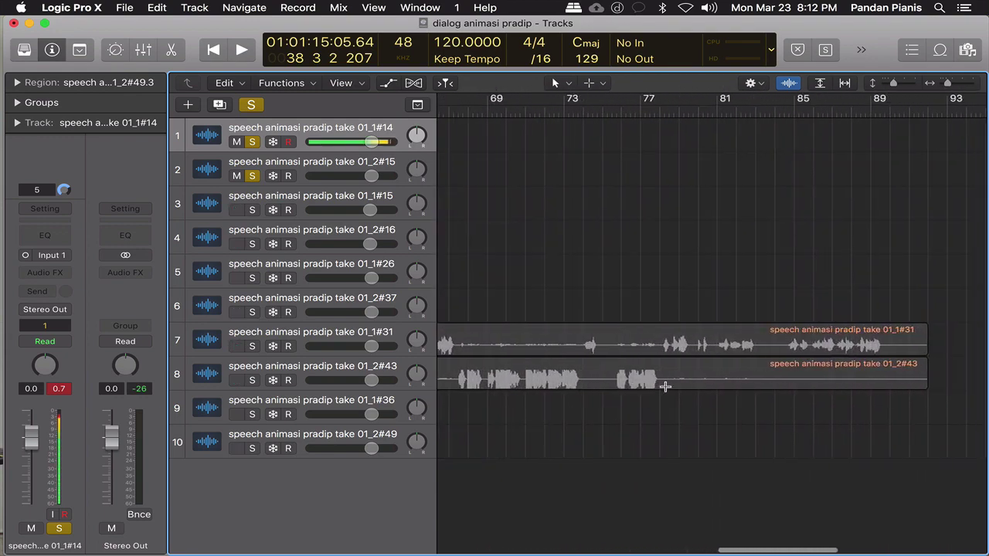
{"action": "left_click", "coordinate": [664, 386]}
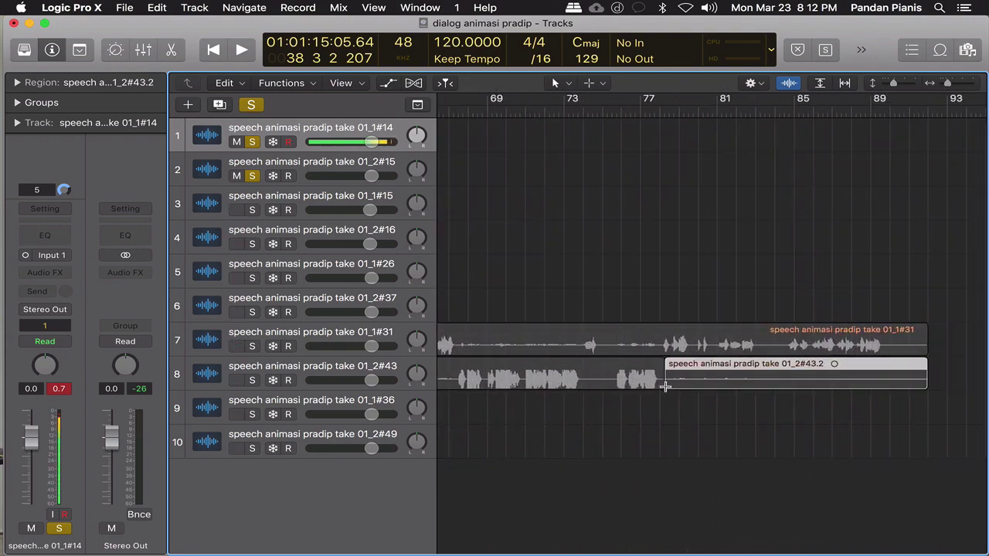
{"action": "left_click", "coordinate": [888, 348]}
{"action": "scroll", "coordinate": [890, 402], "scroll_direction": "left", "scroll_amount": 1}
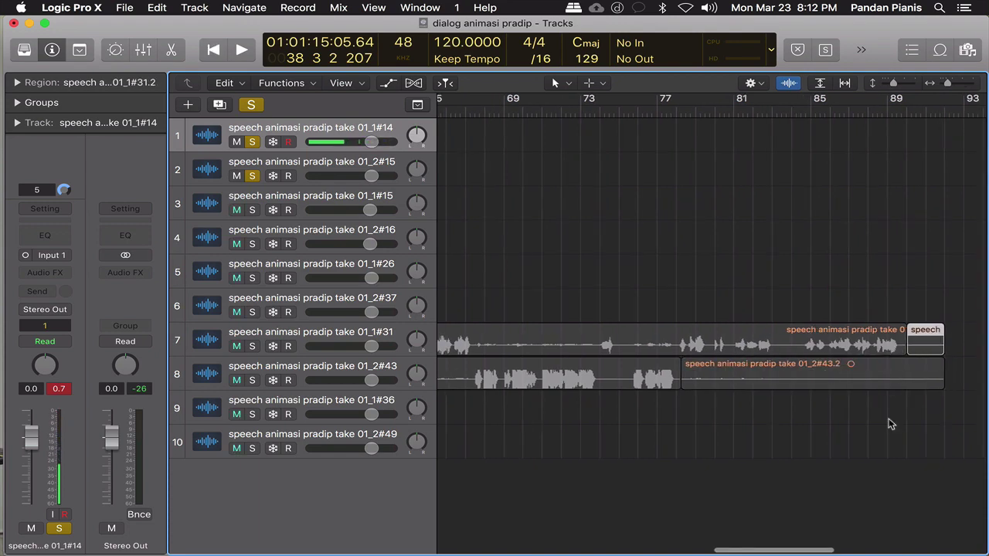
{"action": "left_click", "coordinate": [923, 380]}
{"action": "key", "text": "Delete"}
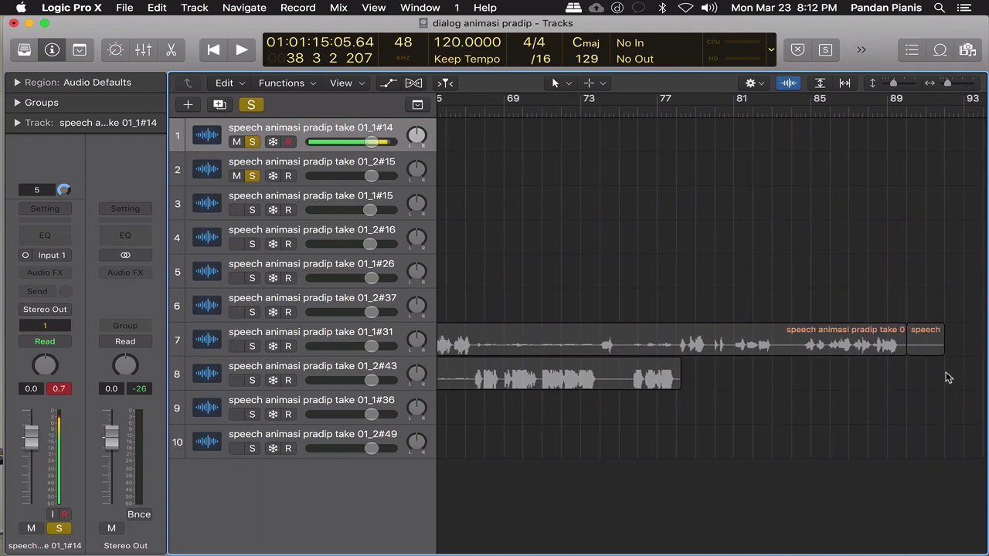
{"action": "left_click", "coordinate": [927, 344]}
{"action": "key", "text": "Delete"}
- Delete the short silent pieces at the start of tracks 10, 9, 6, 5 and 4
{"action": "scroll", "coordinate": [966, 371], "scroll_direction": "left", "scroll_amount": 10}
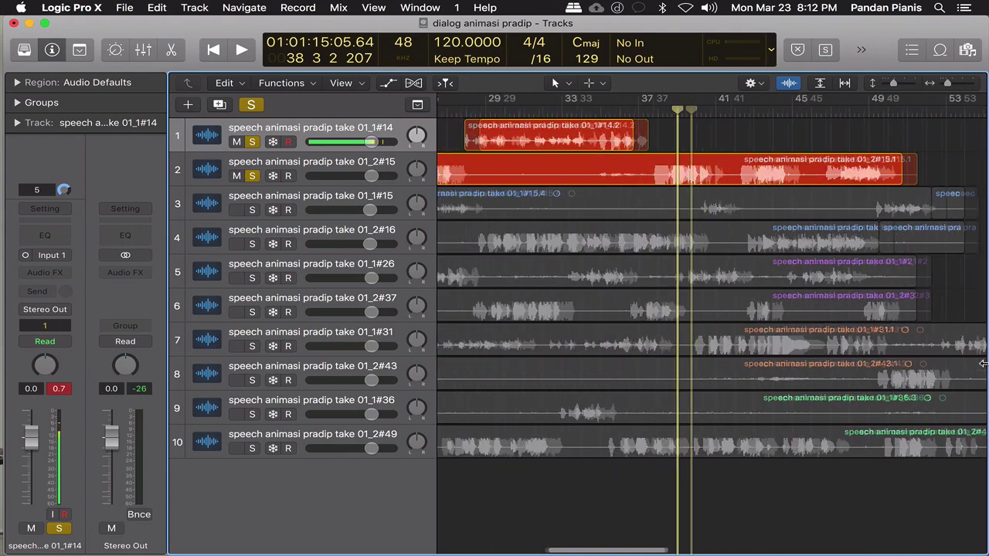
{"action": "scroll", "coordinate": [618, 481], "scroll_direction": "left", "scroll_amount": 8}
{"action": "left_click", "coordinate": [461, 454]}
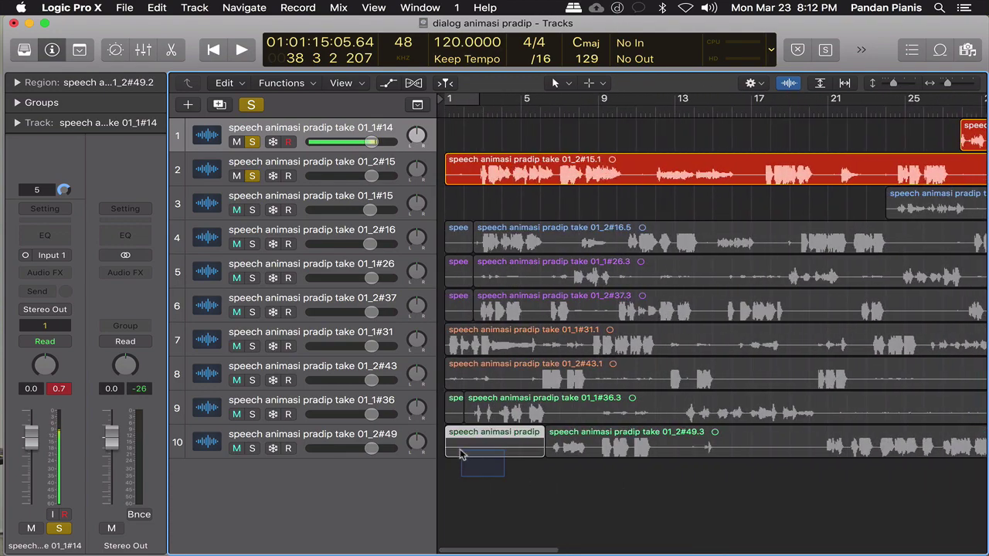
{"action": "key", "text": "Delete"}
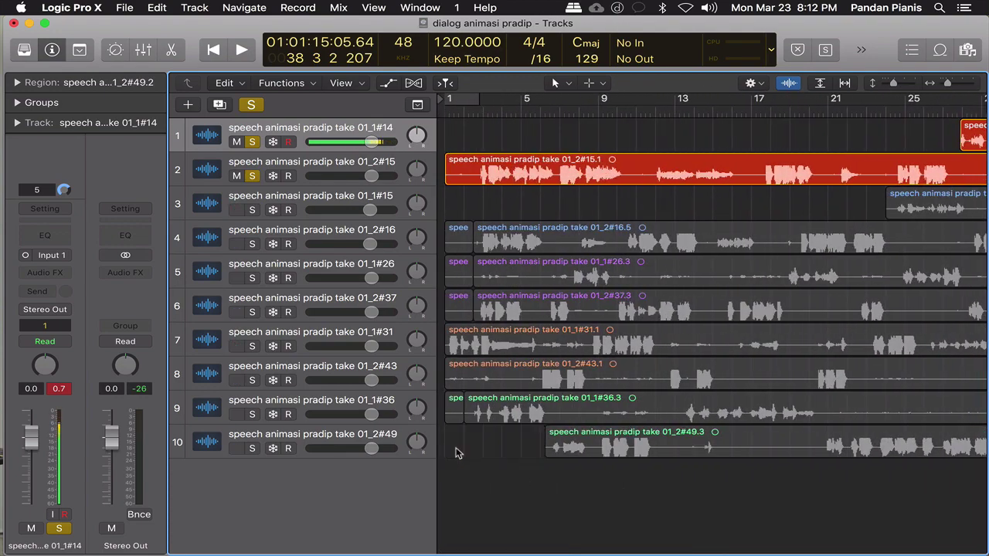
{"action": "left_click", "coordinate": [455, 418]}
{"action": "key", "text": "Delete"}
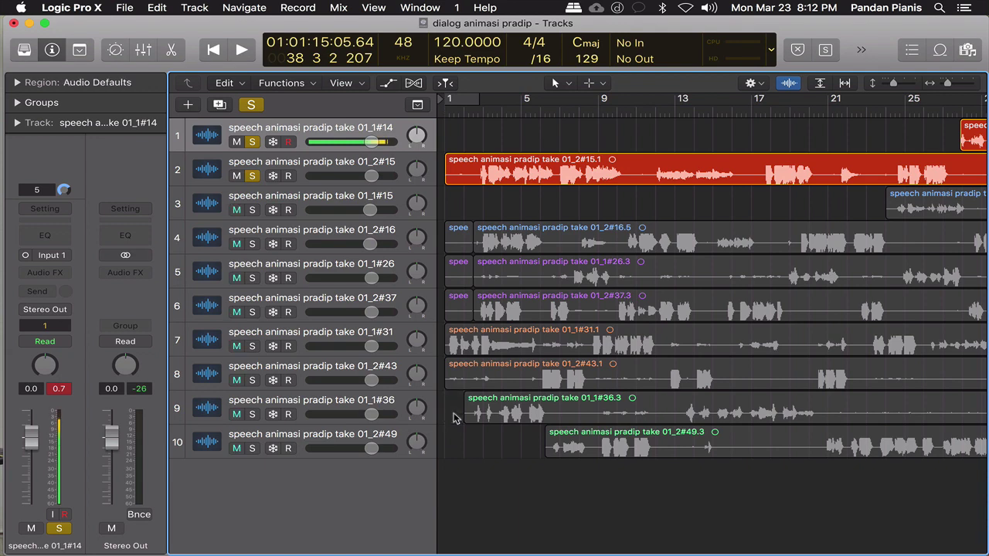
{"action": "left_click", "coordinate": [458, 308]}
{"action": "key", "text": "Delete"}
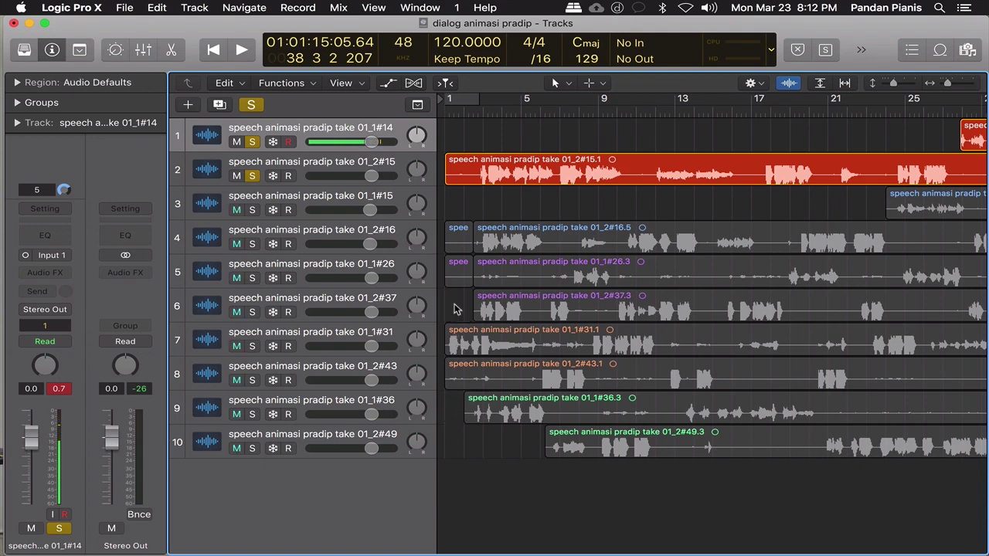
{"action": "left_click", "coordinate": [459, 277]}
{"action": "key", "text": "Delete"}
{"action": "left_click", "coordinate": [461, 244]}
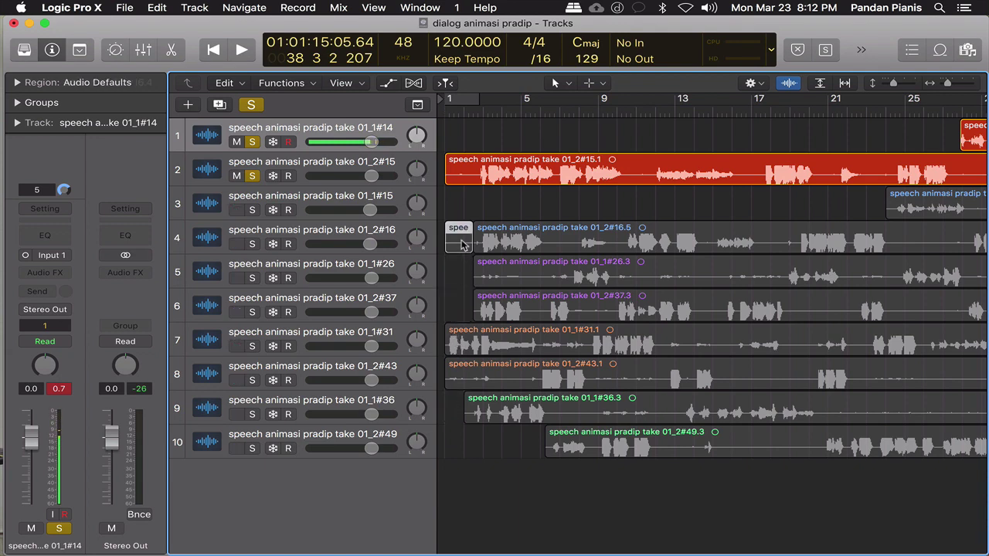
{"action": "key", "text": "Delete"}
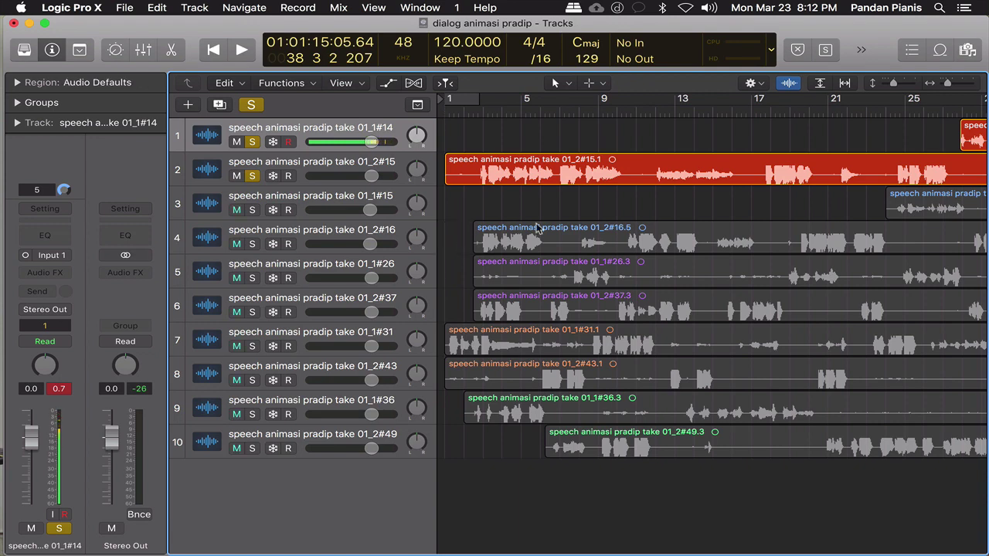
{"action": "scroll", "coordinate": [509, 218], "scroll_direction": "right", "scroll_amount": 10}
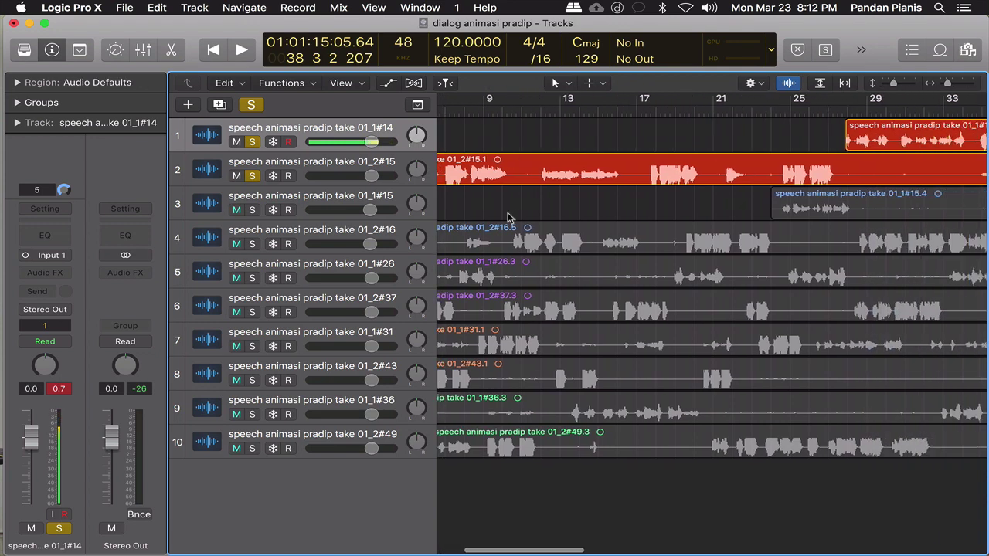
{"action": "scroll", "coordinate": [509, 218], "scroll_direction": "right", "scroll_amount": 15}
{"action": "scroll", "coordinate": [508, 218], "scroll_direction": "left", "scroll_amount": 10}
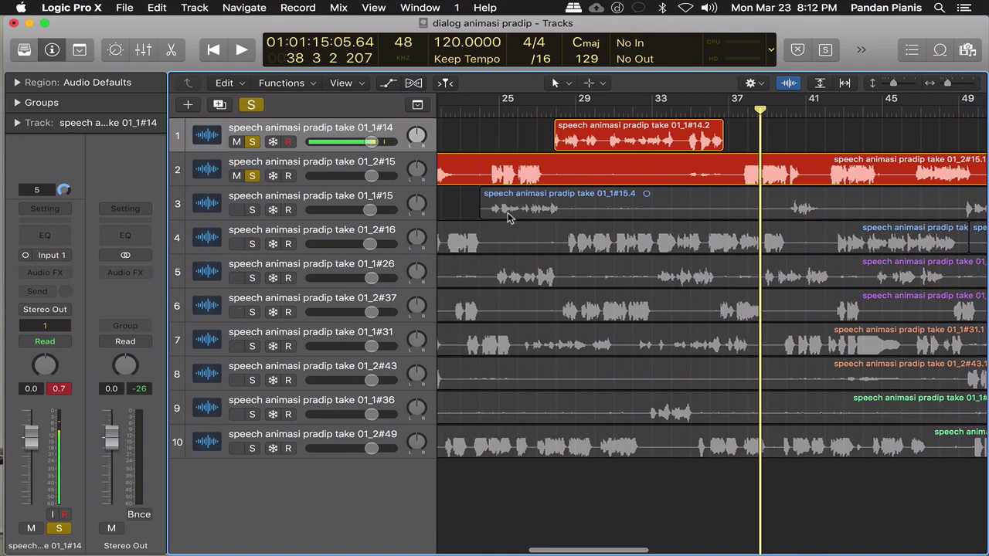
- Turn off the solo on tracks 1 and 2 and solo only the first track's region instead
{"action": "scroll", "coordinate": [508, 217], "scroll_direction": "left", "scroll_amount": 15}
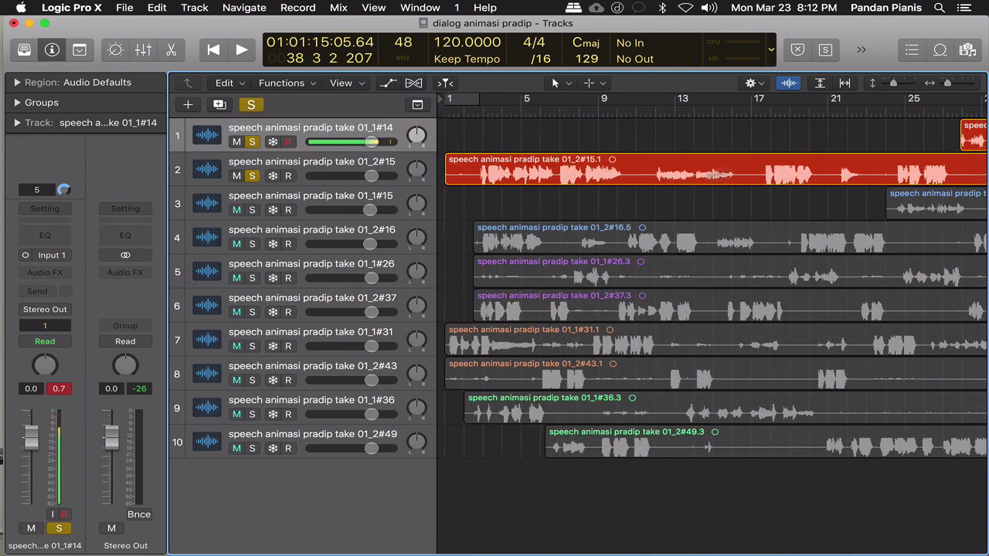
{"action": "left_click", "coordinate": [253, 177]}
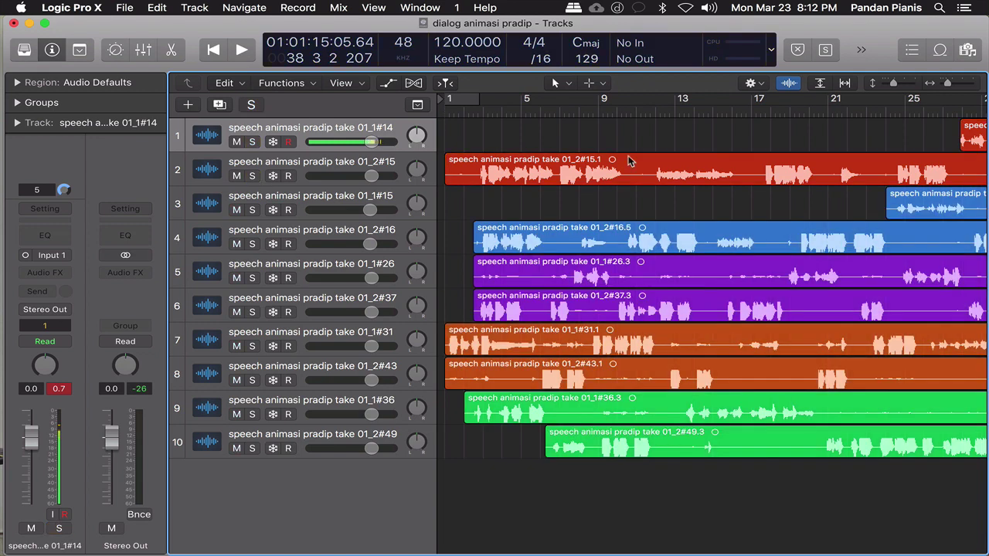
{"action": "left_click", "coordinate": [298, 133]}
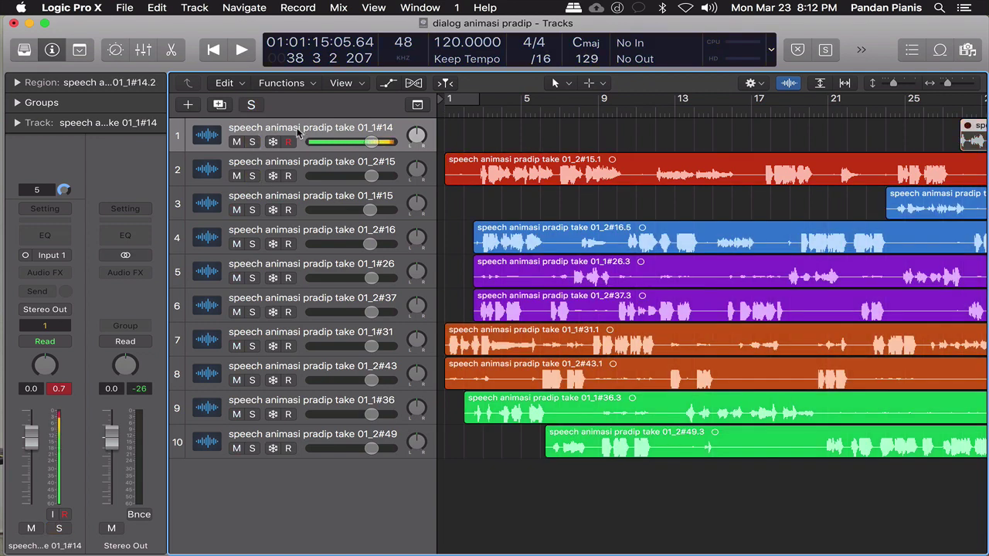
{"action": "key", "text": "ctrl+s"}
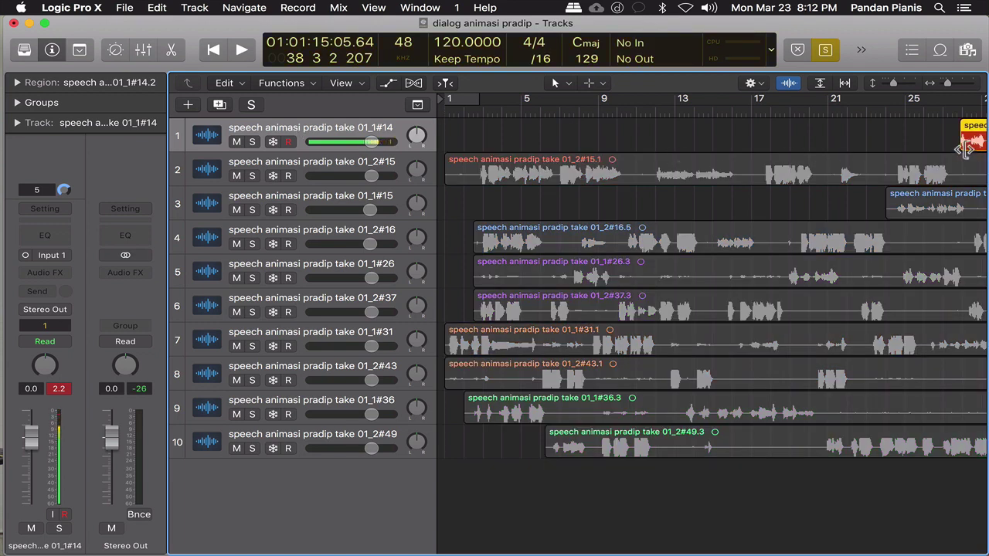
- Extend the start of the first track's region back to bar 1 and play it from the beginning
{"action": "left_click_drag", "start_coordinate": [963, 145], "coordinate": [428, 166]}
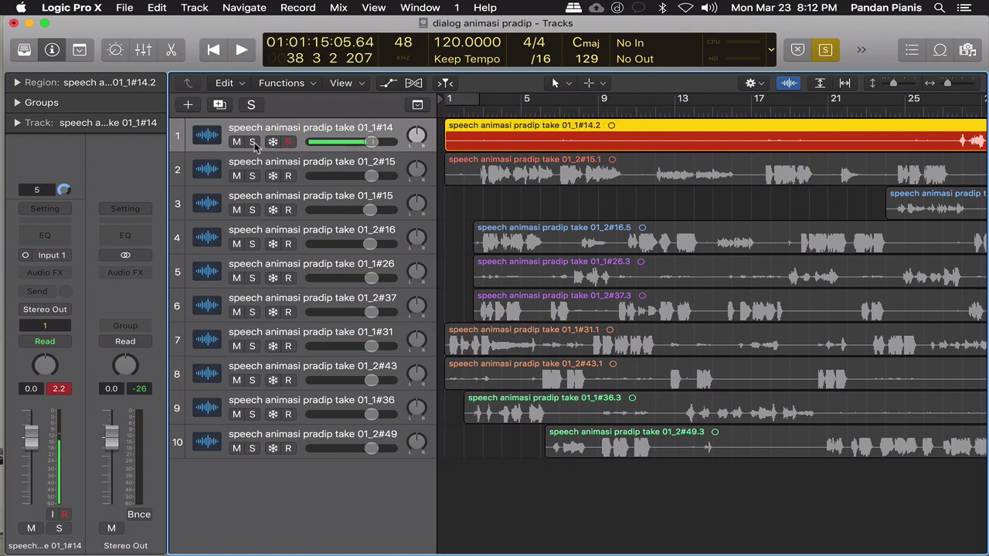
{"action": "key", "text": "Return"}
{"action": "key", "text": "space"}
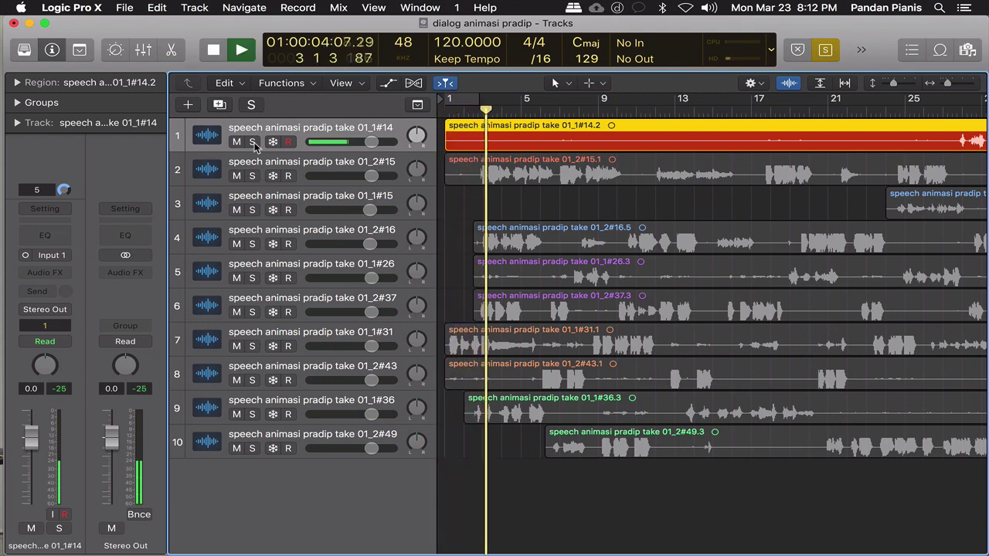
{"action": "key", "text": "space"}
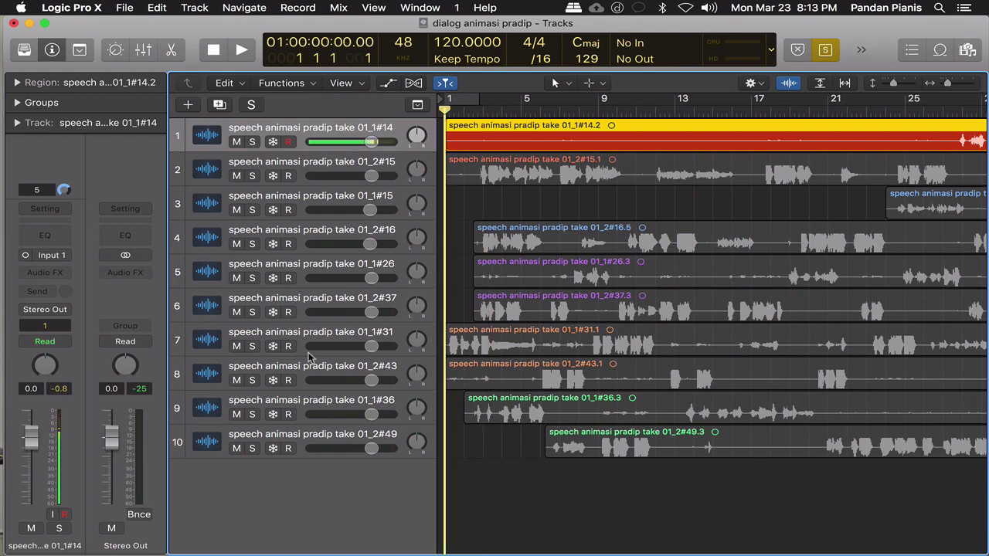
- Show the mixer, select all ten dialogue channel strips and route their outputs to Bus 1
{"action": "left_click", "coordinate": [142, 50]}
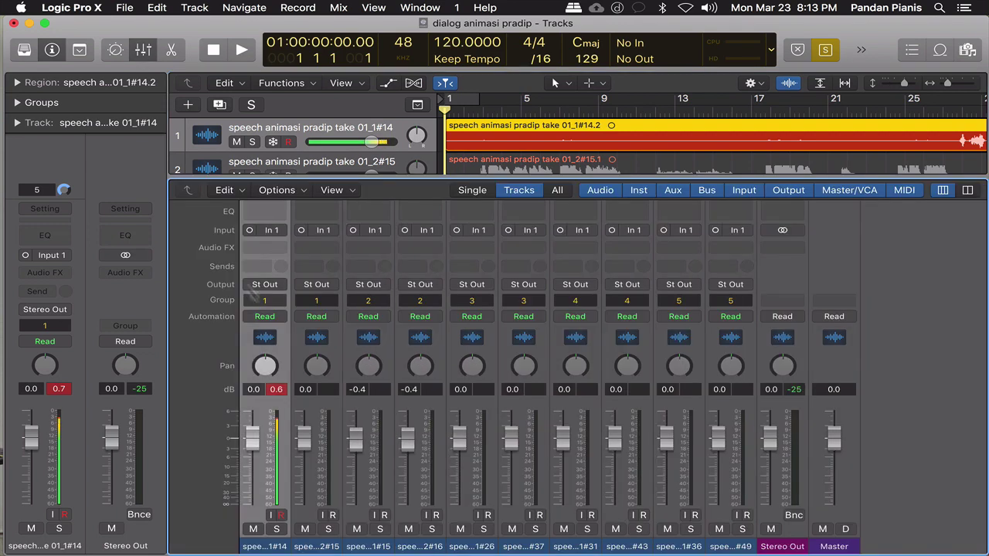
{"action": "left_click", "coordinate": [277, 390]}
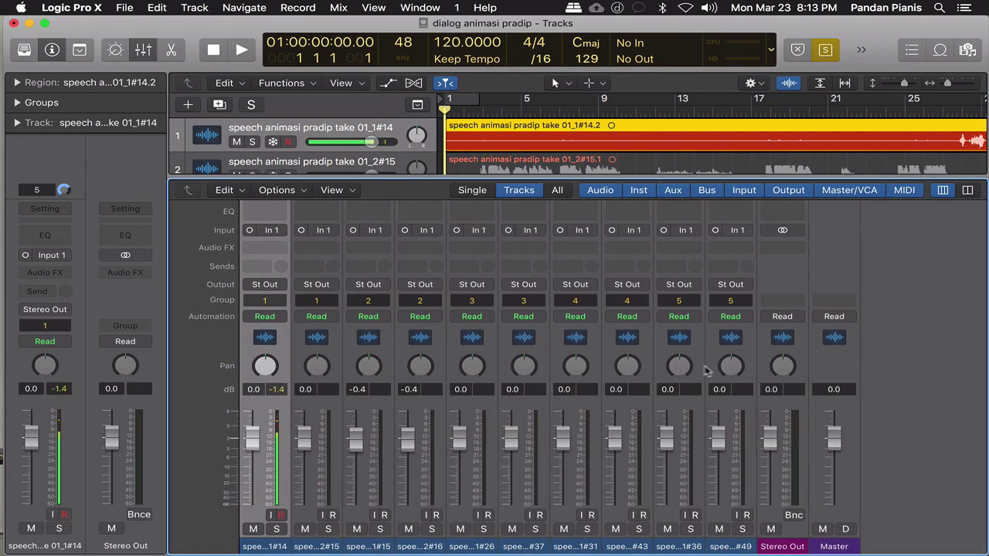
{"action": "left_click", "coordinate": [753, 351], "text": "shift"}
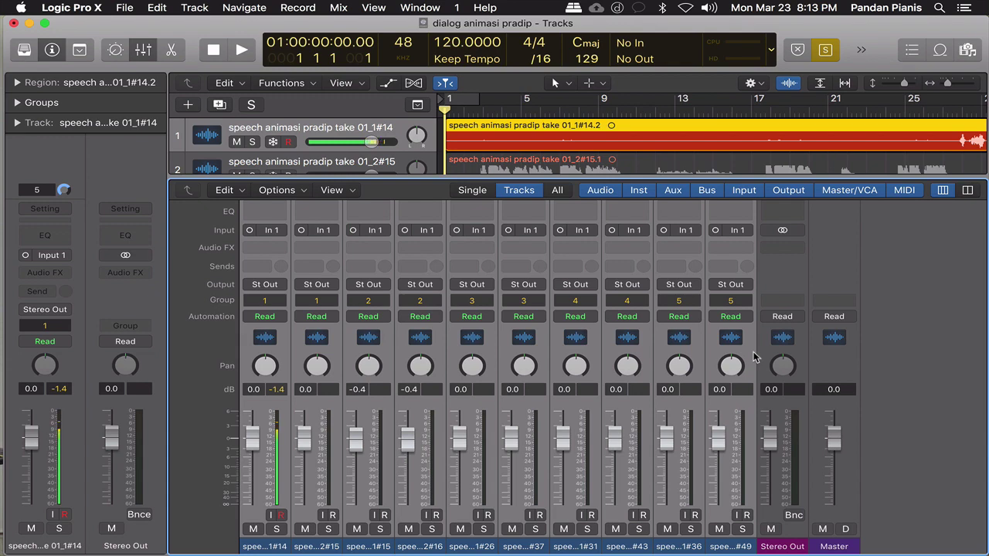
{"action": "left_click", "coordinate": [265, 286]}
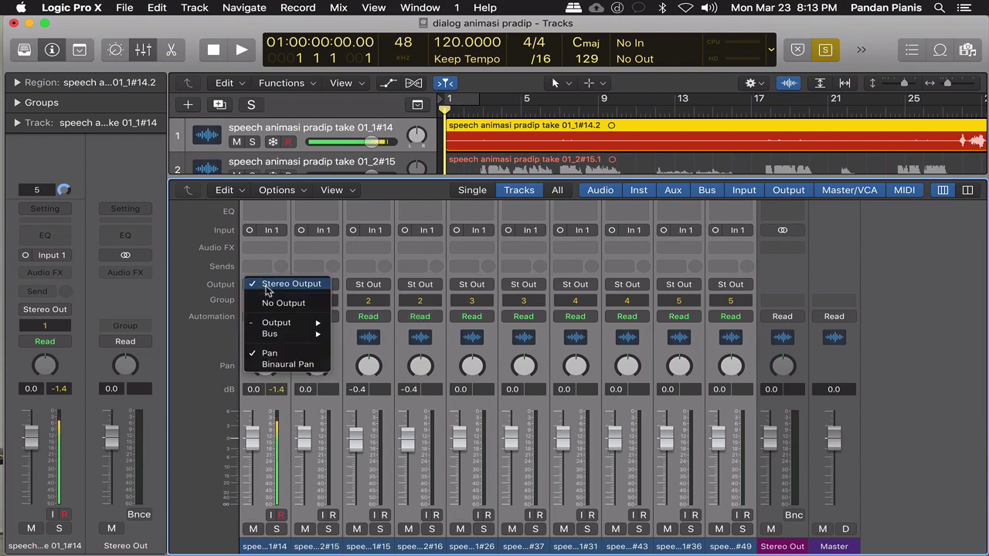
{"action": "mouse_move", "coordinate": [272, 341]}
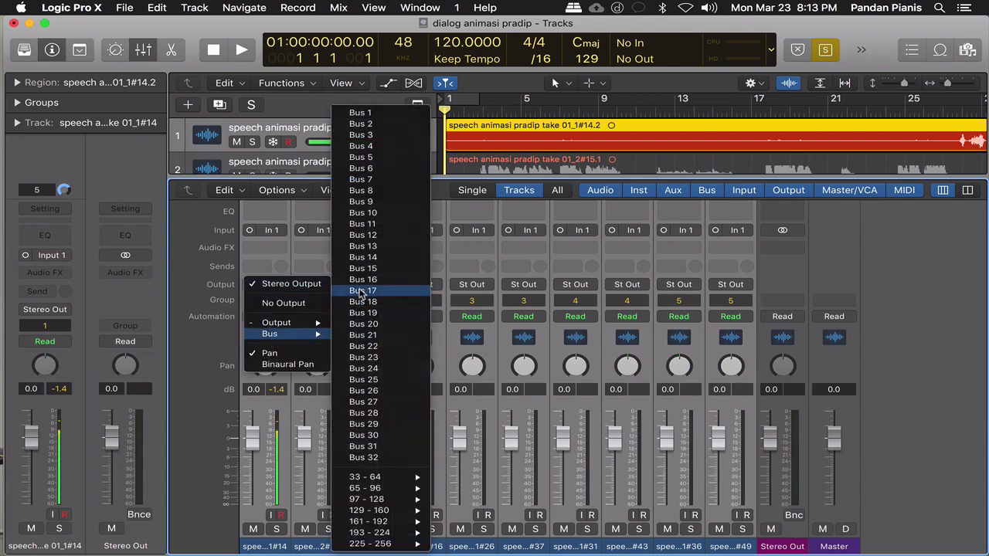
{"action": "left_click", "coordinate": [361, 114]}
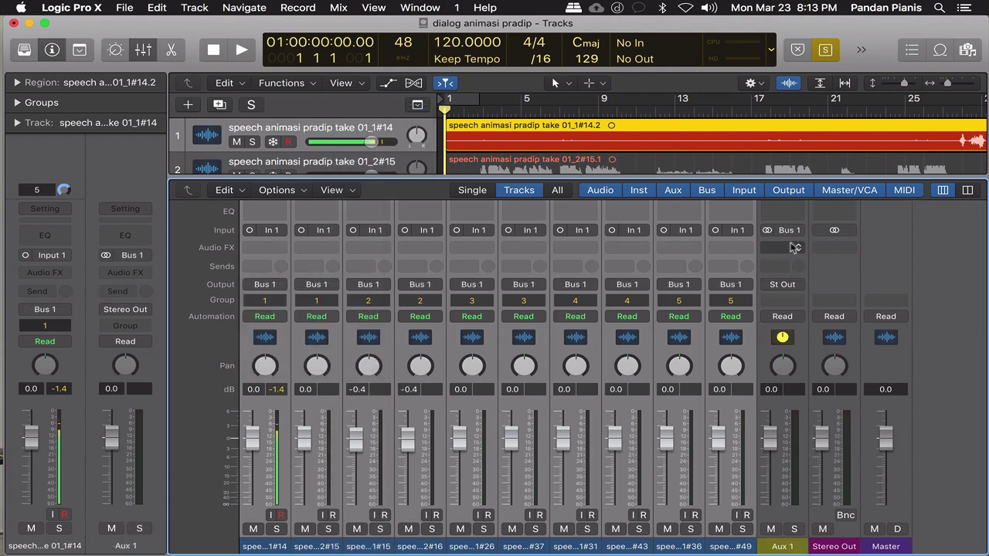
- Insert the iZotope RX 6 Voice De-noise plug-in in stereo on Aux 1 and close its window
{"action": "left_click", "coordinate": [799, 248]}
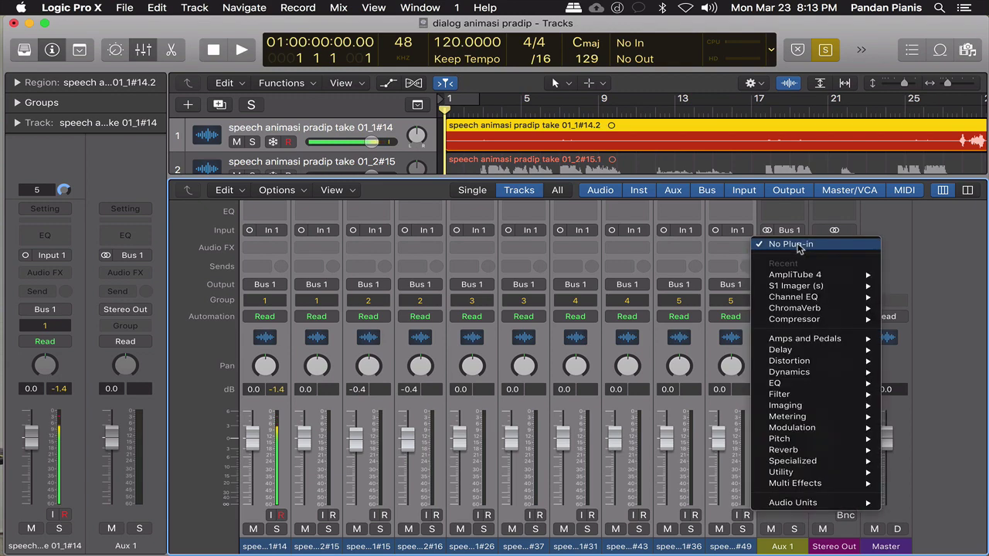
{"action": "mouse_move", "coordinate": [825, 506]}
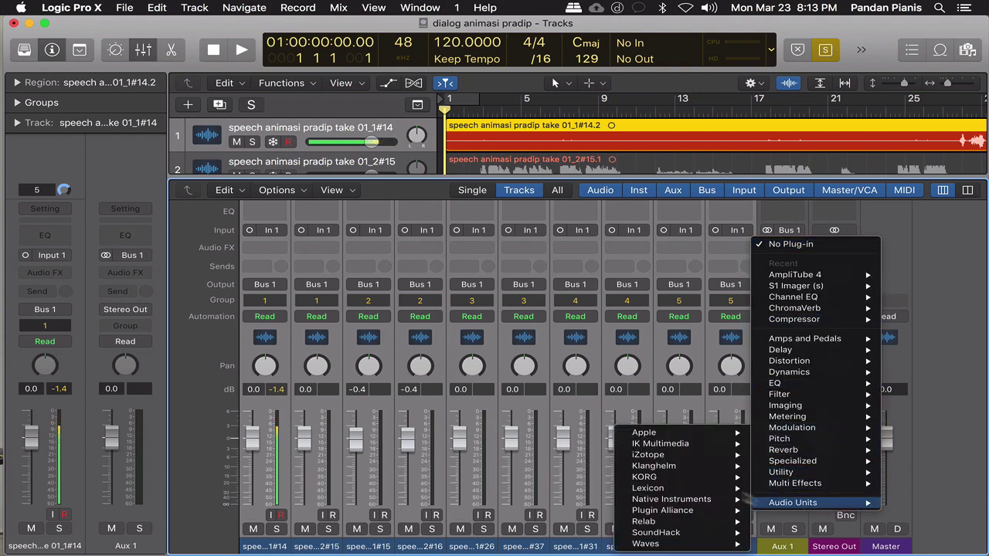
{"action": "mouse_move", "coordinate": [695, 462]}
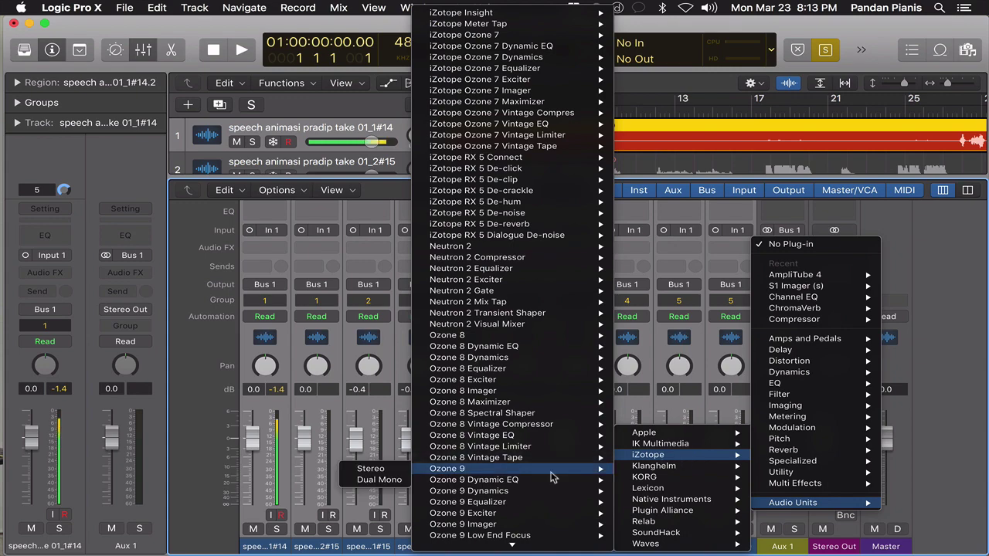
{"action": "scroll", "coordinate": [553, 479], "scroll_direction": "down", "scroll_amount": 5}
{"action": "mouse_move", "coordinate": [554, 478]}
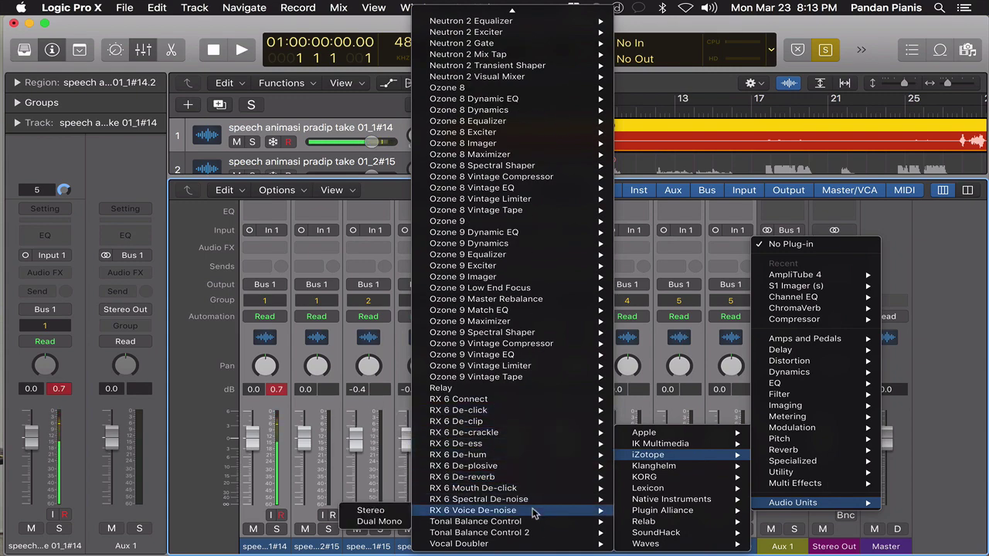
{"action": "mouse_move", "coordinate": [424, 513]}
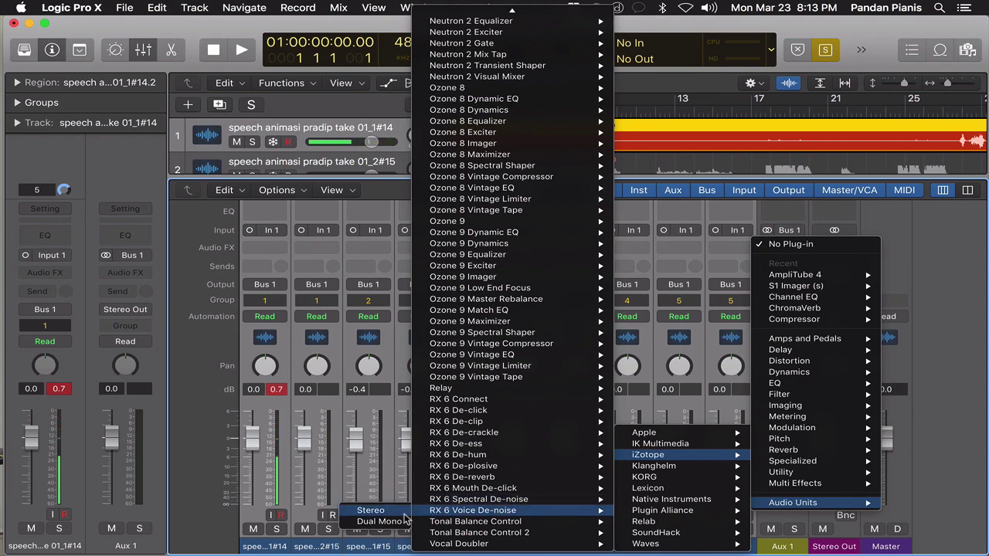
{"action": "left_click", "coordinate": [370, 511]}
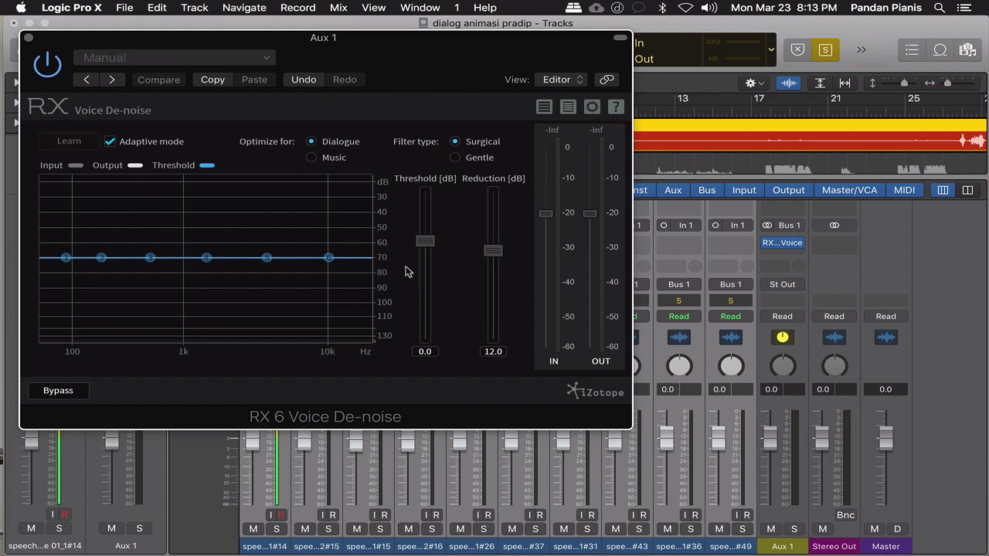
{"action": "left_click", "coordinate": [29, 37]}
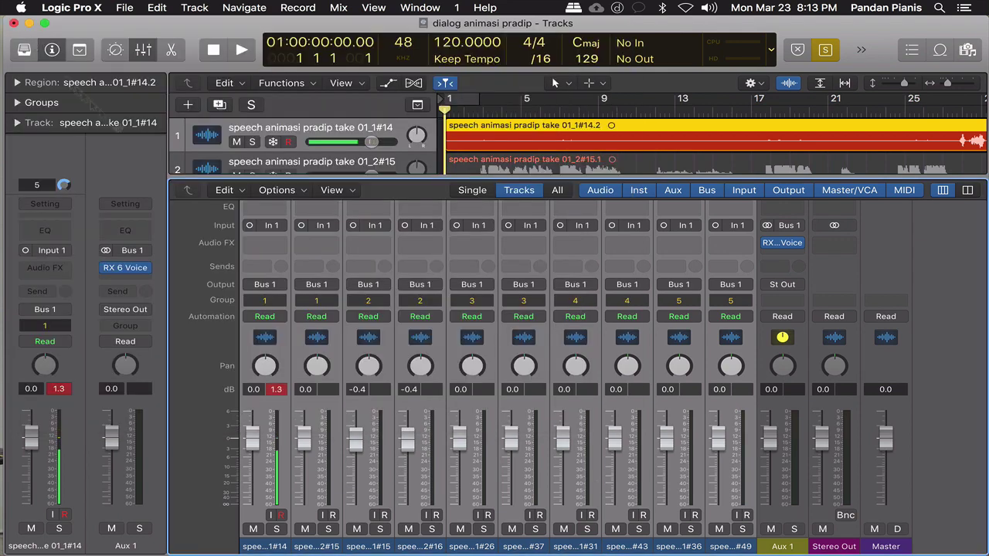
- Insert the mono RX 6 Voice De-noise plug-in on all ten dialogue channels and close its window
{"action": "scroll", "coordinate": [356, 302], "scroll_direction": "up", "scroll_amount": 1}
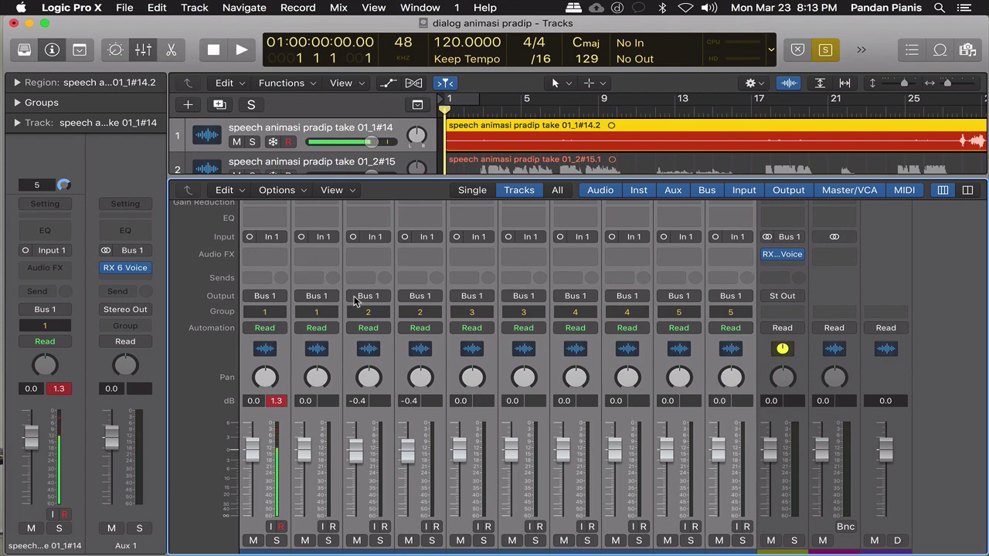
{"action": "scroll", "coordinate": [356, 301], "scroll_direction": "down", "scroll_amount": 1}
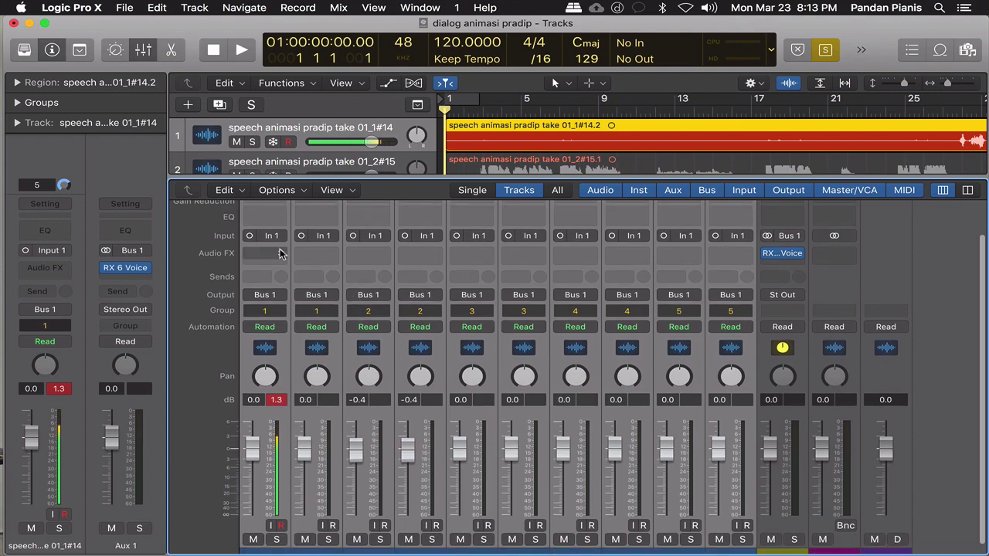
{"action": "left_click", "coordinate": [282, 256]}
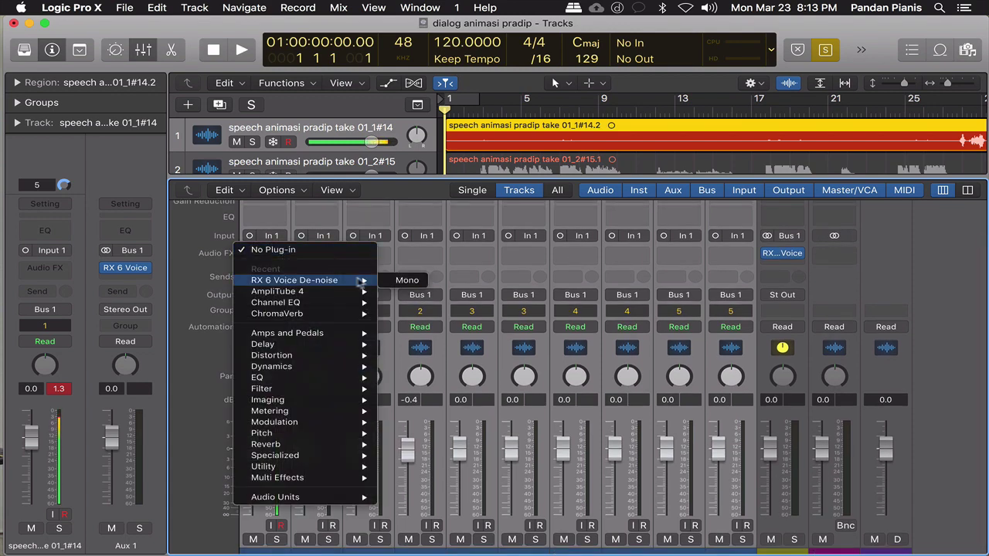
{"action": "left_click", "coordinate": [380, 281]}
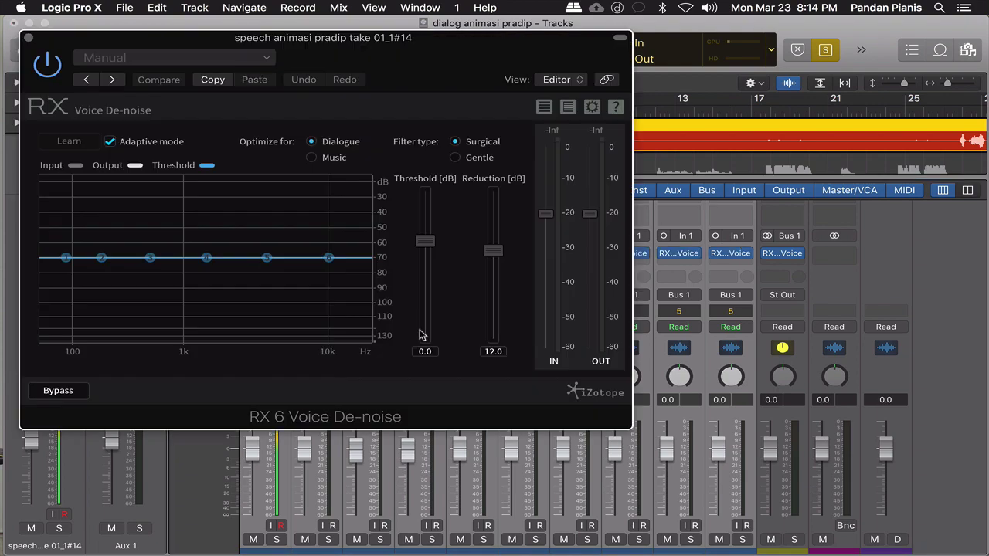
{"action": "left_click", "coordinate": [27, 40]}
{"action": "scroll", "coordinate": [422, 324], "scroll_direction": "down", "scroll_amount": 1}
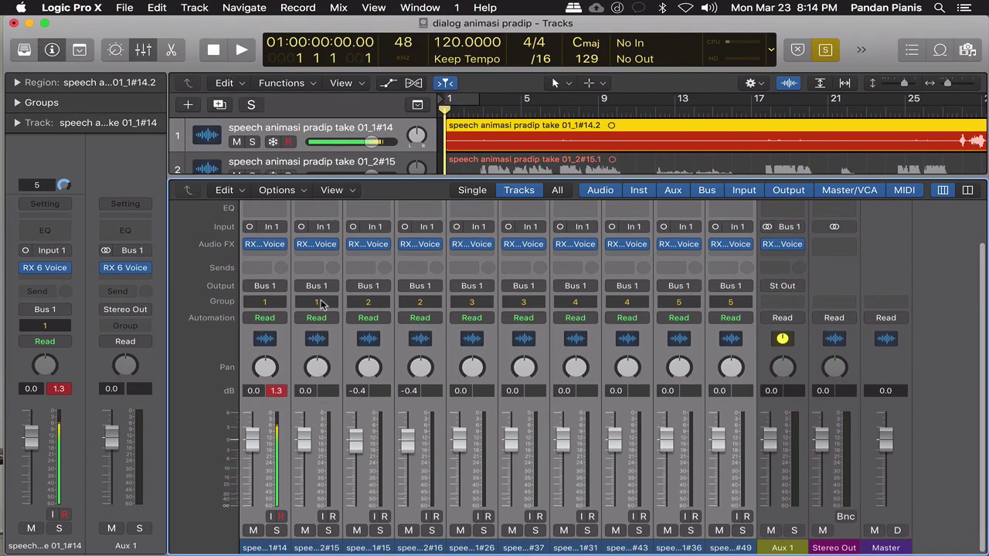
- Remove the RX 6 Voice De-noise plug-in from all ten dialogue channels
{"action": "scroll", "coordinate": [323, 304], "scroll_direction": "up", "scroll_amount": 1}
{"action": "scroll", "coordinate": [525, 305], "scroll_direction": "up", "scroll_amount": 2}
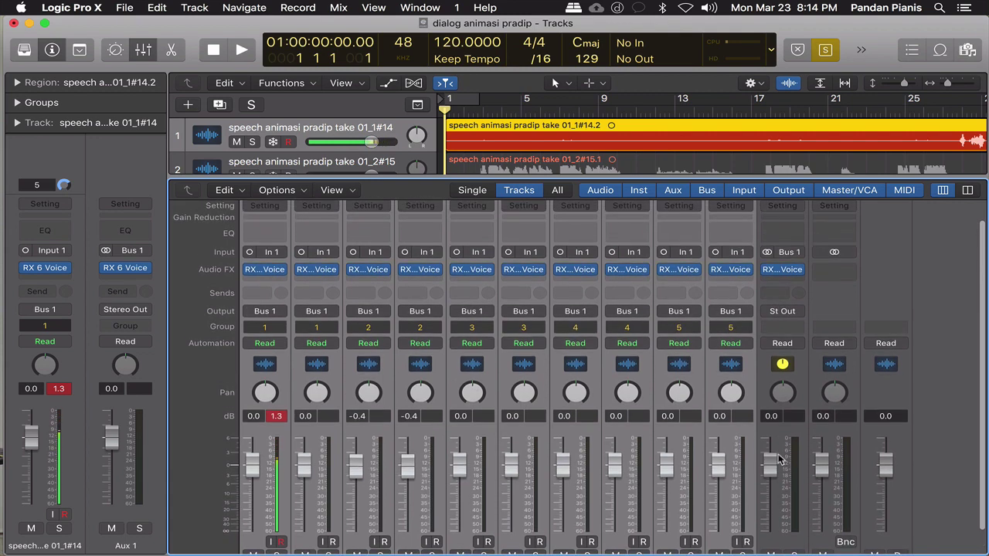
{"action": "scroll", "coordinate": [780, 460], "scroll_direction": "up", "scroll_amount": 3}
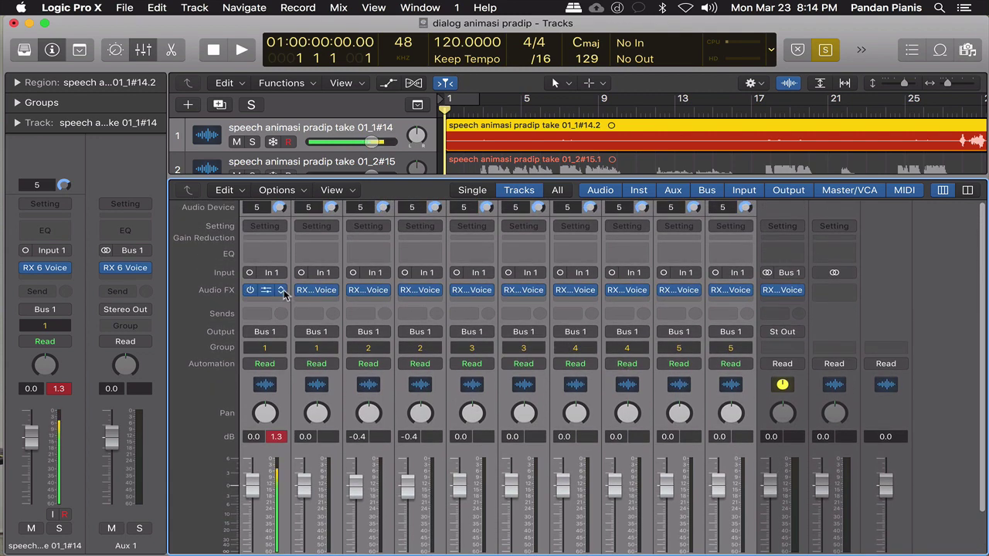
{"action": "left_click", "coordinate": [283, 291]}
{"action": "left_click", "coordinate": [285, 295]}
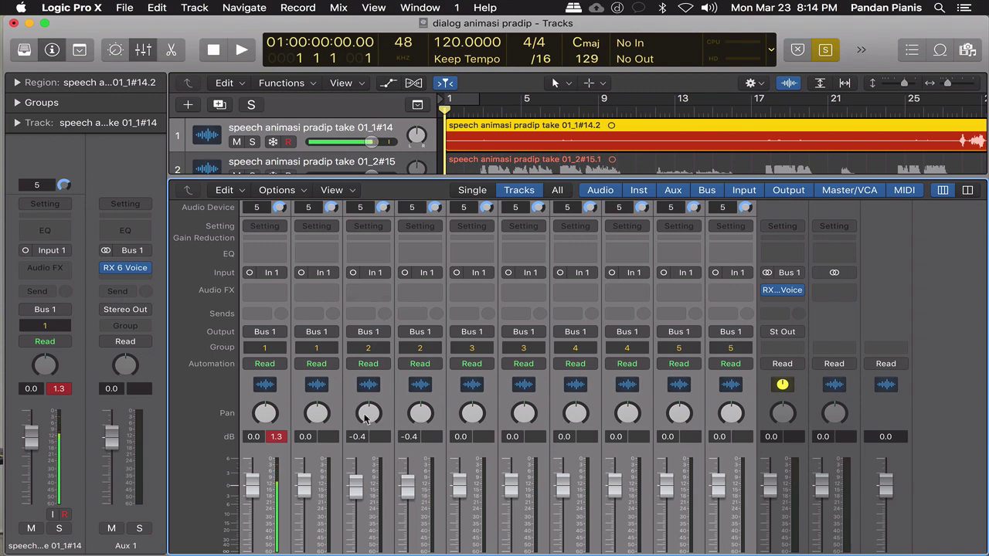
{"action": "scroll", "coordinate": [367, 421], "scroll_direction": "down", "scroll_amount": 1}
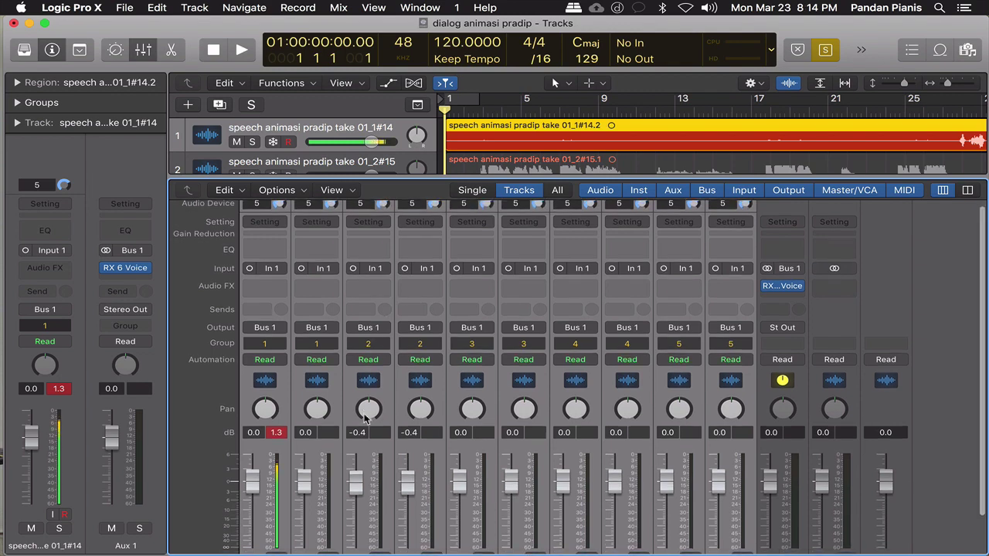
{"action": "left_click", "coordinate": [276, 330]}
{"action": "mouse_move", "coordinate": [294, 382]}
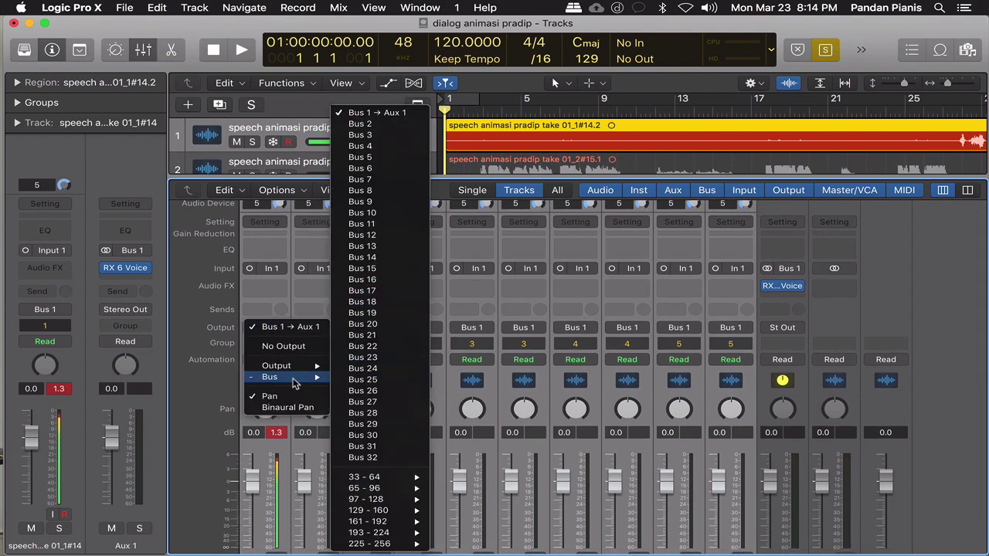
{"action": "left_click", "coordinate": [498, 380]}
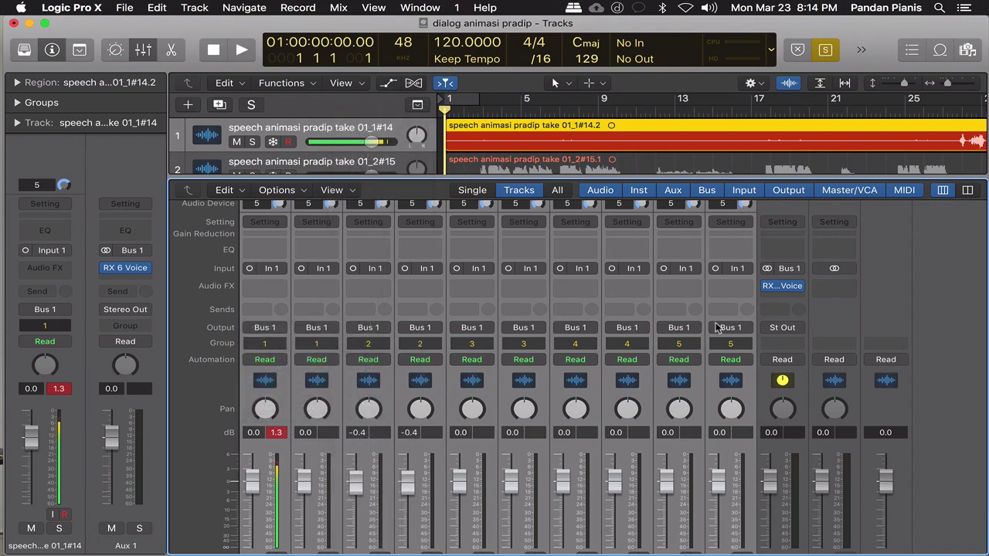
- Remove the stereo RX 6 Voice De-noise plug-in from Aux 1 and switch that channel's format to mono
{"action": "scroll", "coordinate": [785, 267], "scroll_direction": "up", "scroll_amount": 1}
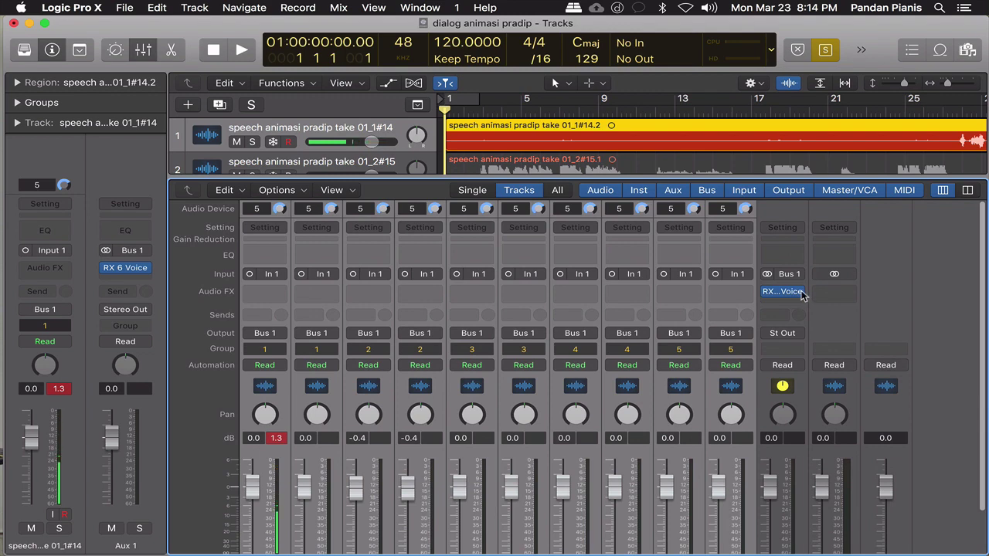
{"action": "left_click", "coordinate": [804, 296]}
{"action": "left_click", "coordinate": [792, 284]}
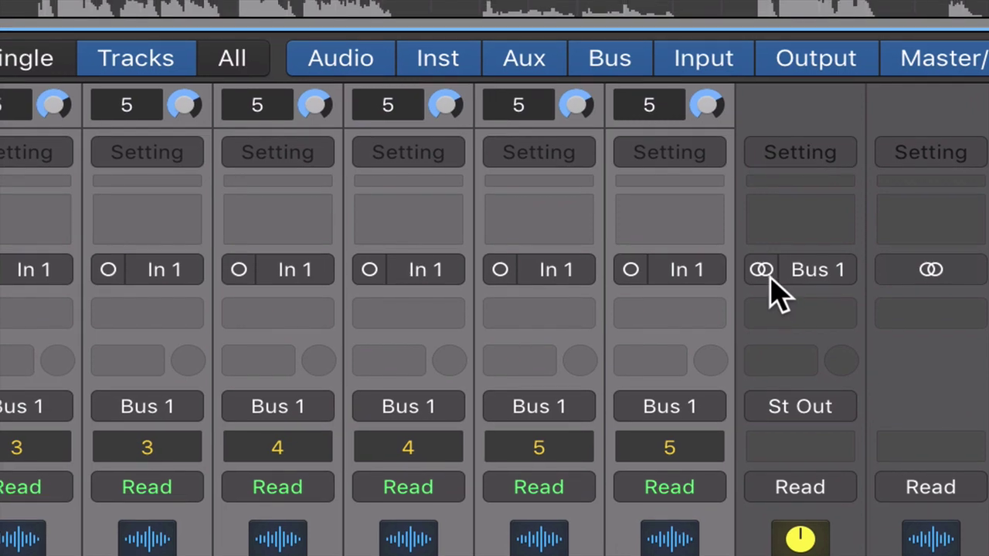
{"action": "left_click", "coordinate": [762, 270]}
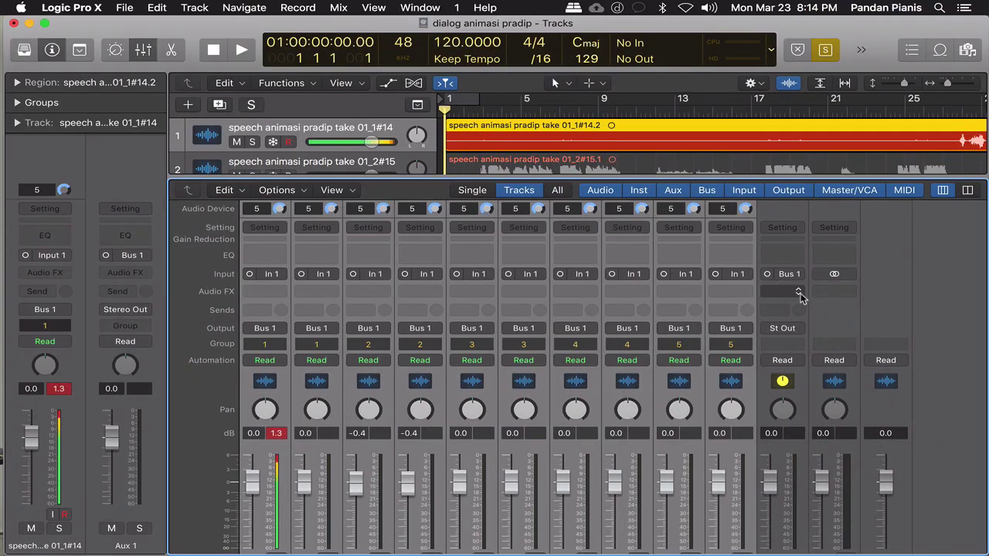
- Insert the mono RX 6 Voice De-noise plug-in on Aux 1 and reposition its window below the first track
{"action": "left_click", "coordinate": [800, 294]}
{"action": "mouse_move", "coordinate": [806, 322]}
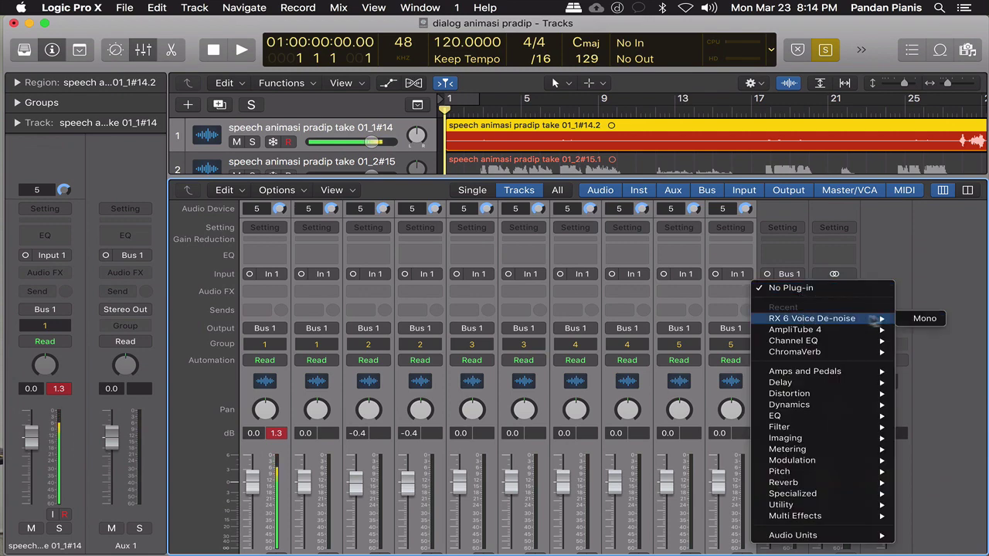
{"action": "left_click", "coordinate": [909, 319]}
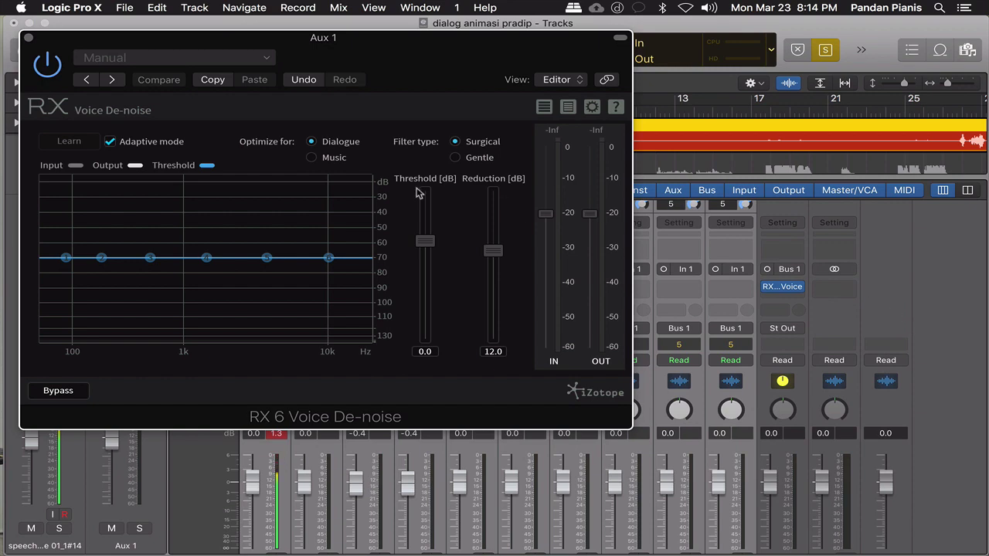
{"action": "left_click_drag", "start_coordinate": [263, 40], "coordinate": [336, 194]}
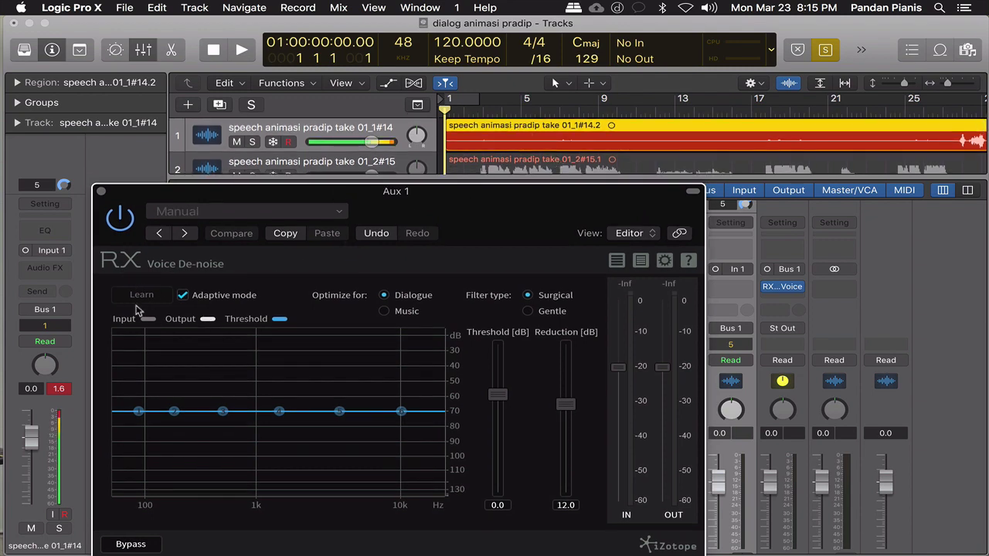
- Turn off Adaptive mode in Voice De-noise, learn a noise profile while the opening dialogue plays, and return to the start
{"action": "left_click", "coordinate": [183, 296]}
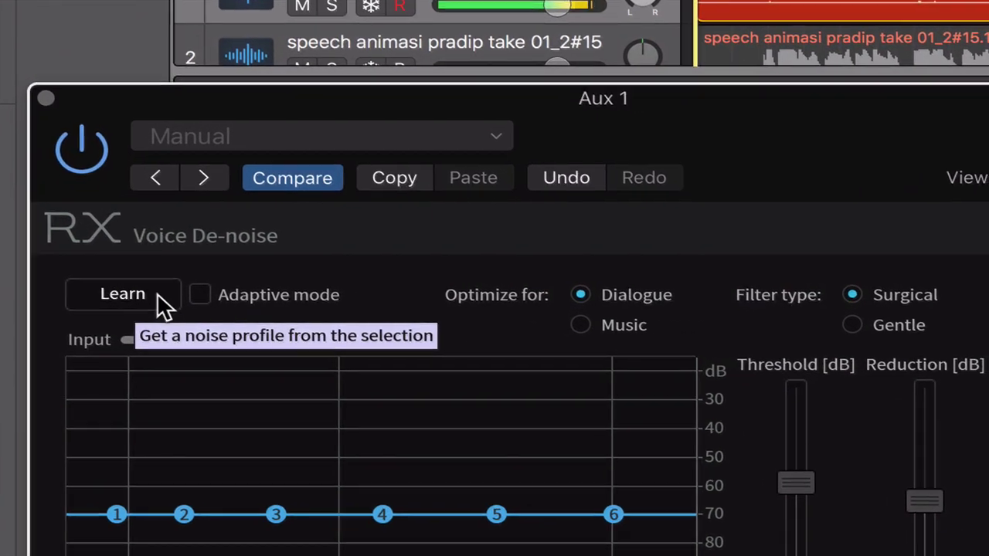
{"action": "left_click", "coordinate": [157, 295]}
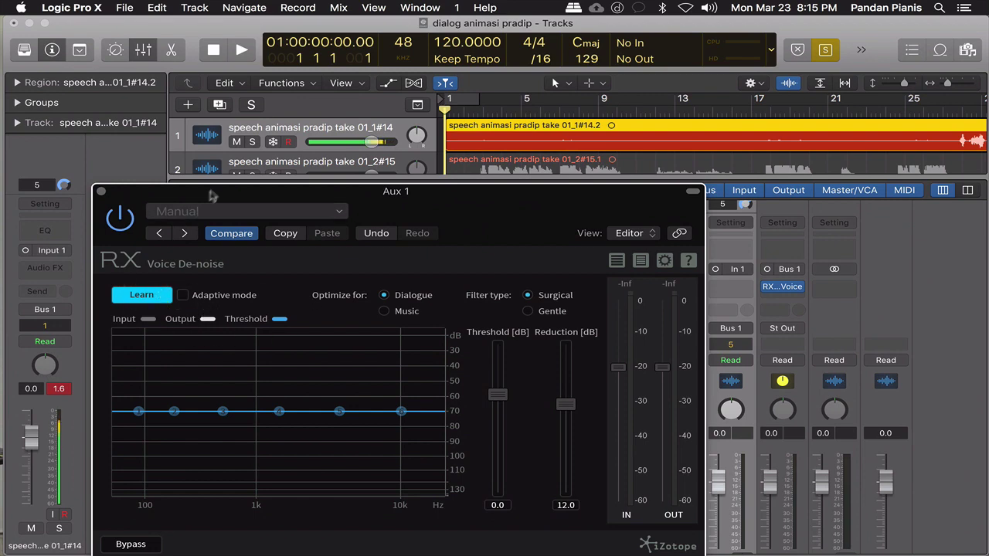
{"action": "left_click_drag", "start_coordinate": [216, 193], "coordinate": [217, 180]}
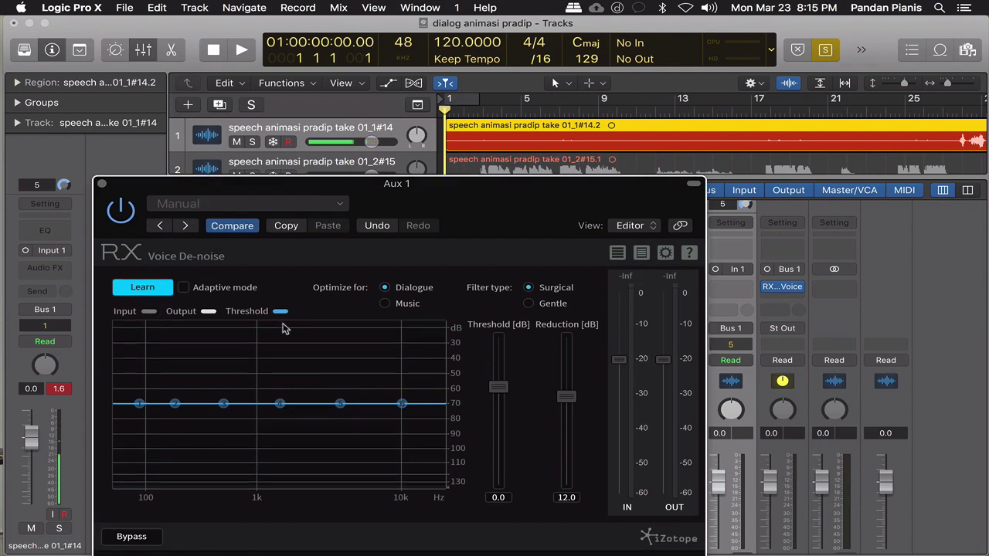
{"action": "key", "text": "space"}
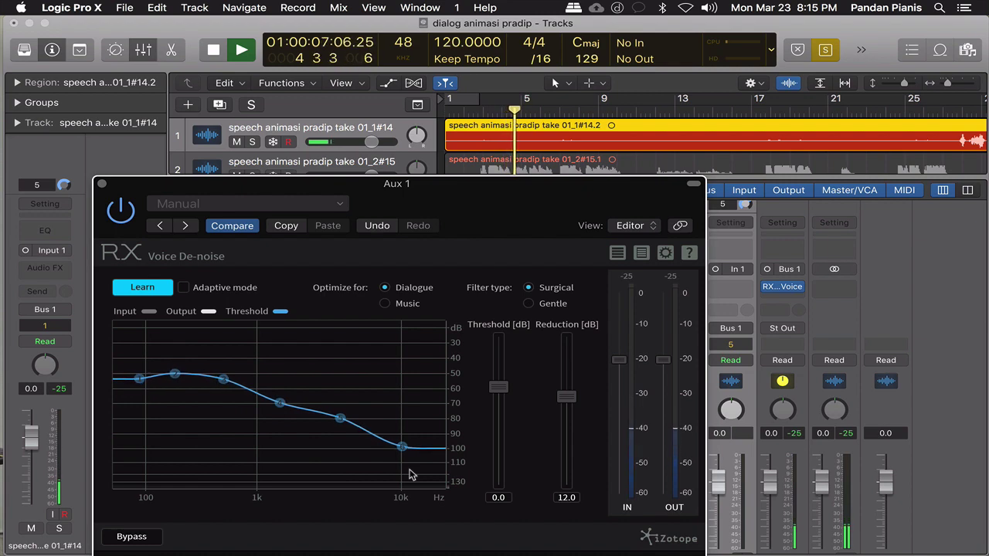
{"action": "key", "text": "space"}
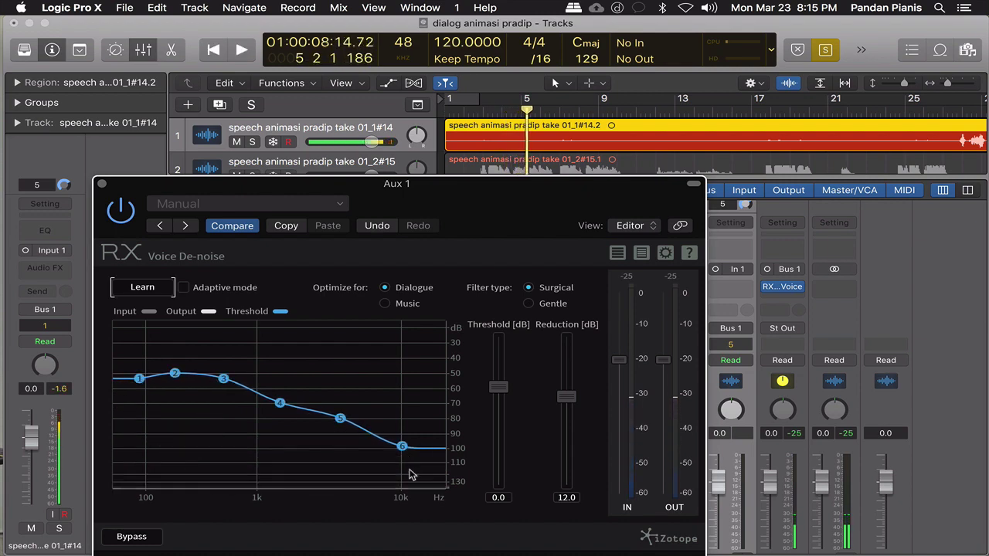
{"action": "key", "text": "Return"}
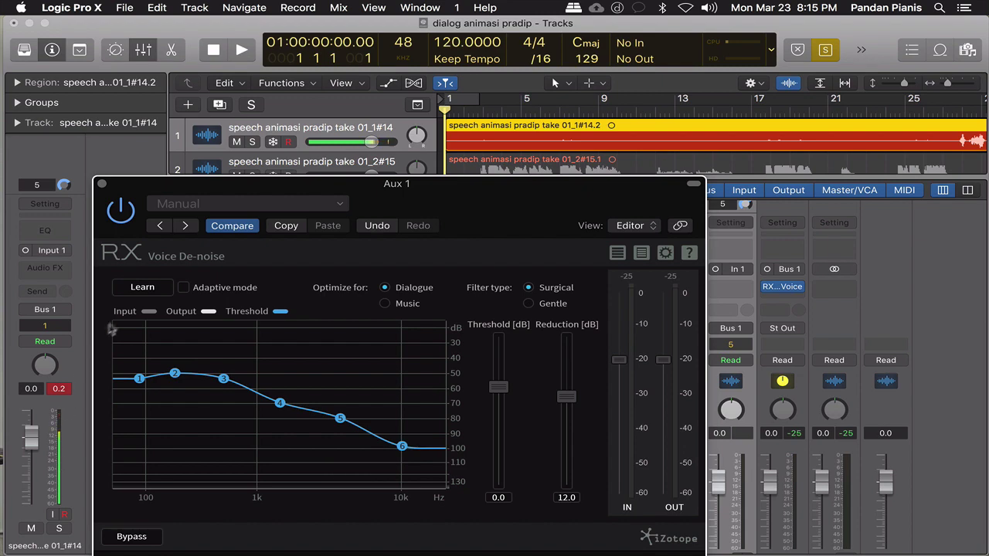
- Relearn the noise profile from only the first two seconds of the project, before the speech begins, and return to the start
{"action": "left_click", "coordinate": [147, 291]}
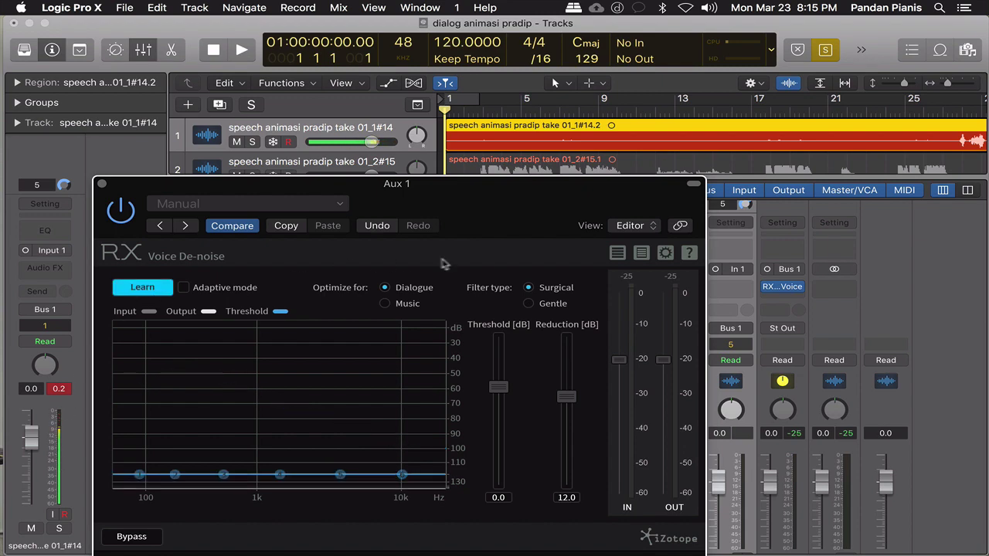
{"action": "key", "text": "space"}
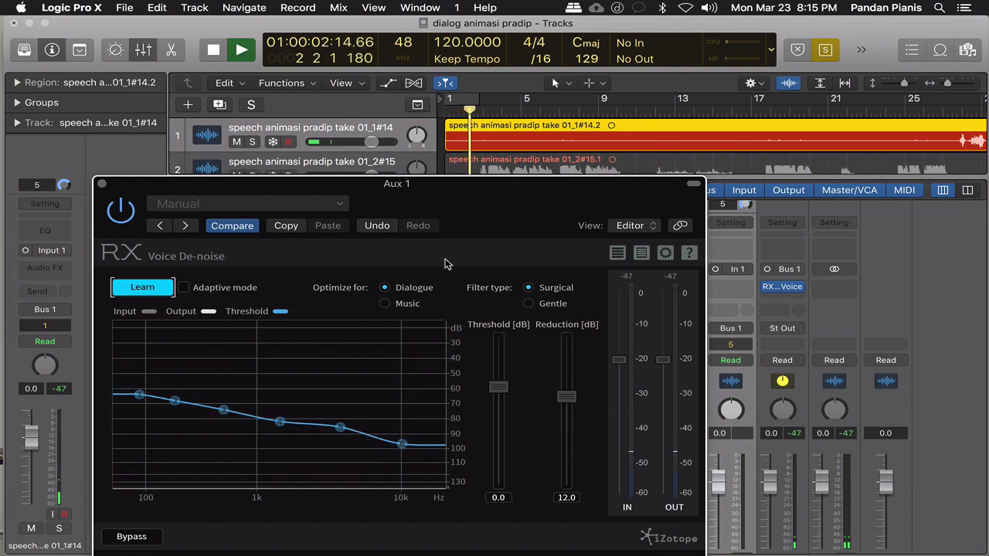
{"action": "key", "text": "space"}
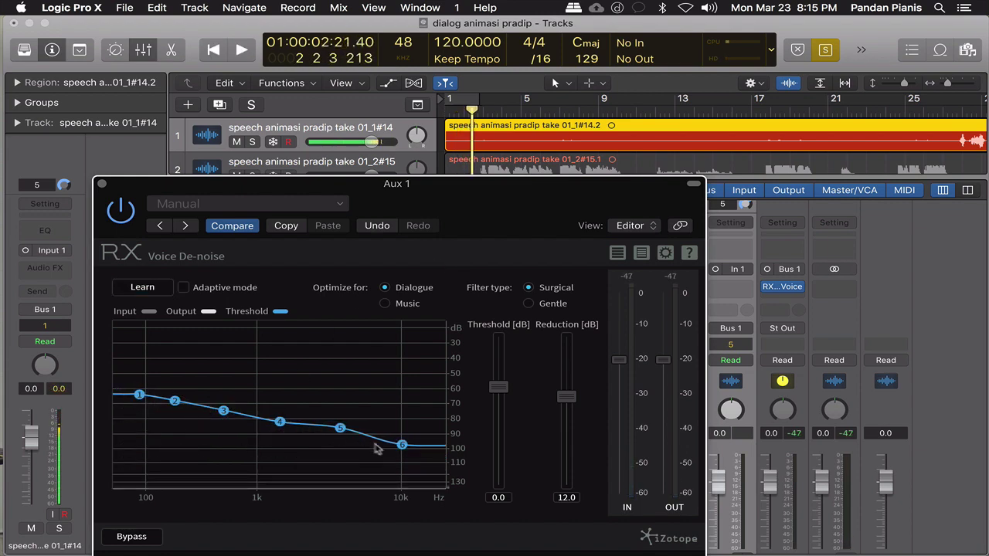
{"action": "key", "text": "Return"}
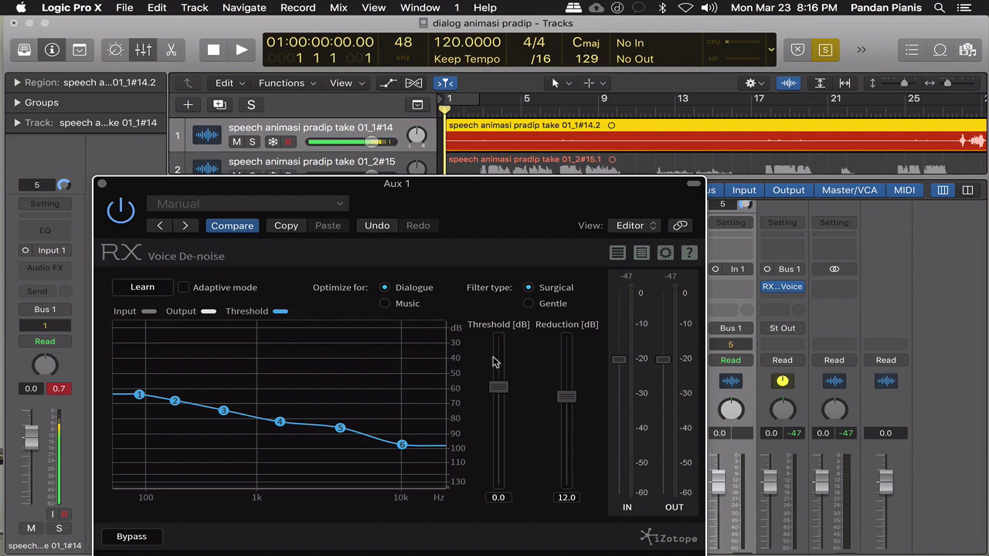
- Play the opening dialogue through Voice De-noise to check the noise reduction, and close the plug-in window
{"action": "key", "text": "space"}
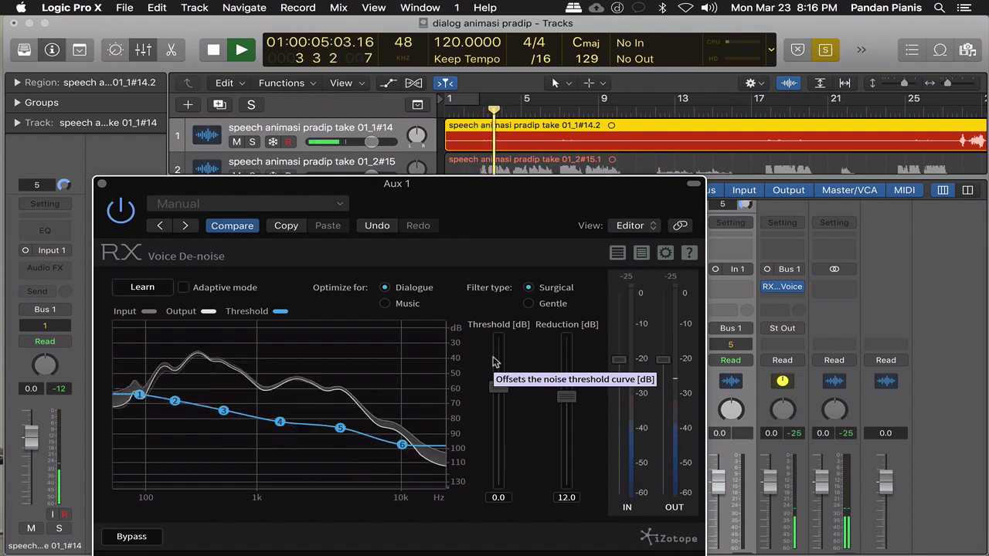
{"action": "key", "text": "space"}
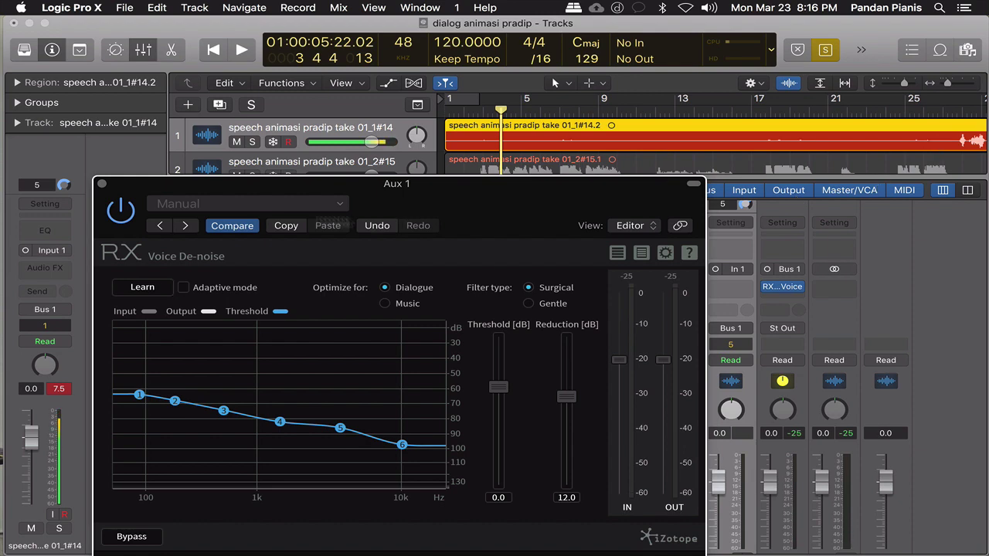
{"action": "left_click", "coordinate": [102, 186]}
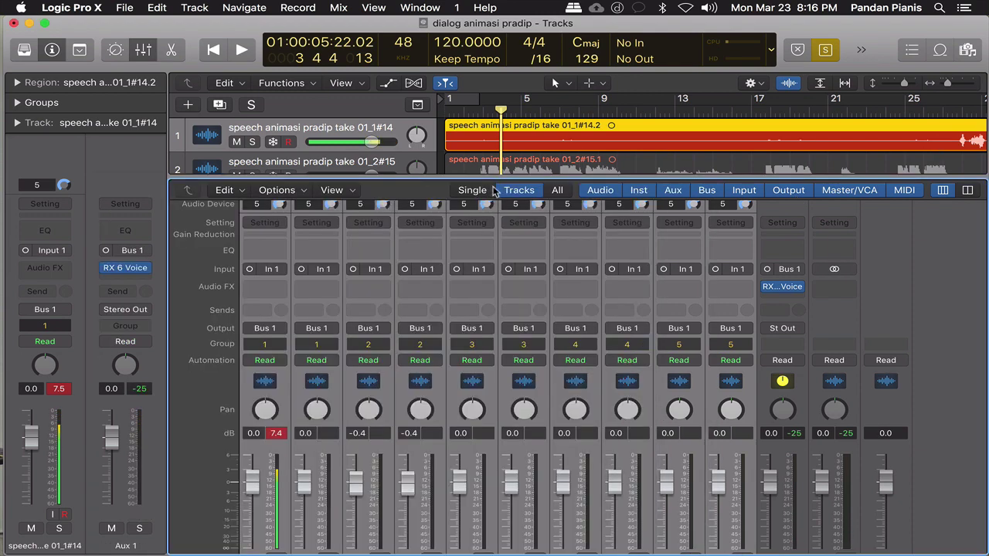
- Hide the mixer, split the first track's region just before its speech, and delete the silent part ahead of it
{"action": "left_click", "coordinate": [143, 50]}
{"action": "scroll", "coordinate": [894, 154], "scroll_direction": "right", "scroll_amount": 3}
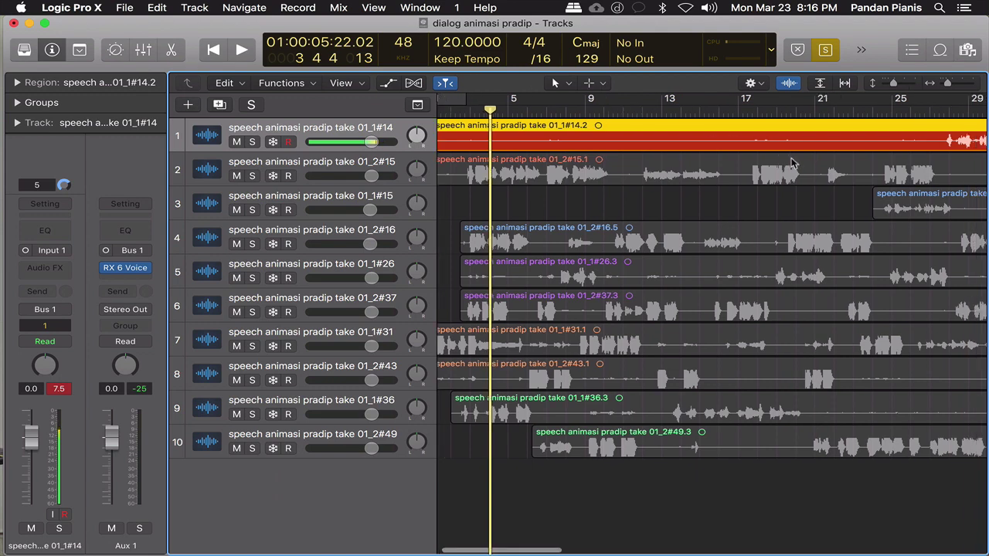
{"action": "double_click", "coordinate": [901, 144], "text": "super"}
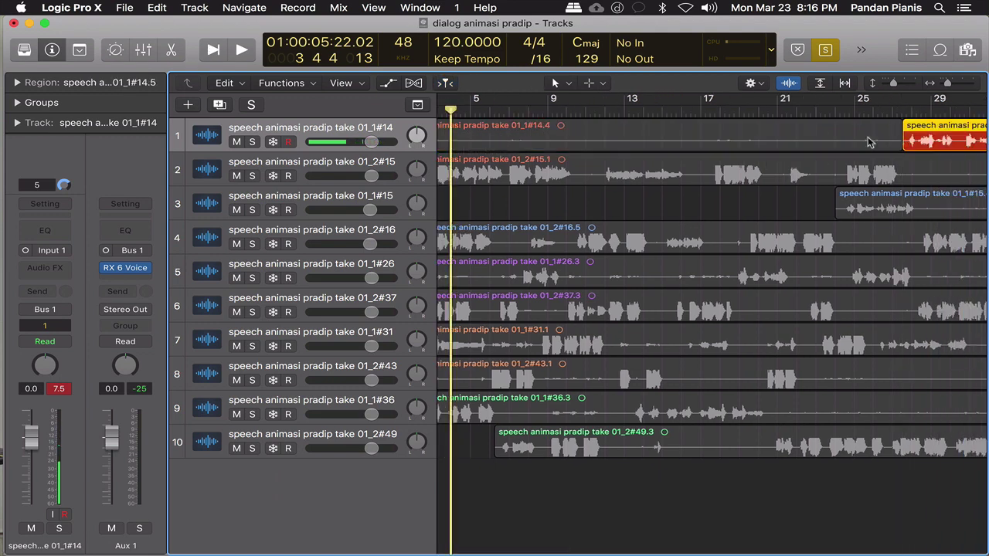
{"action": "left_click", "coordinate": [869, 139]}
{"action": "key", "text": "Delete"}
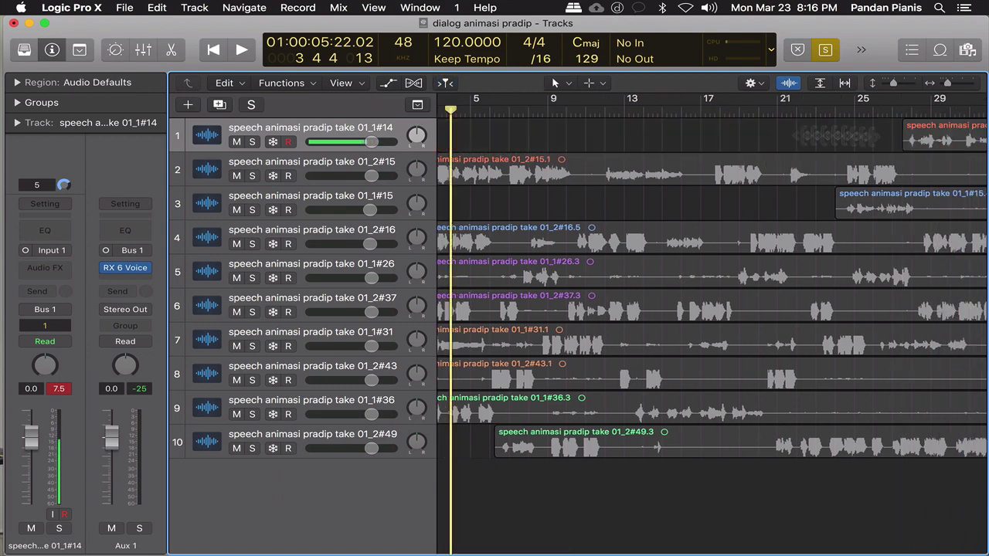
- Solo the first two dialogue tracks, switch off the project-wide Solo mode, and play from the start
{"action": "left_click_drag", "start_coordinate": [252, 142], "coordinate": [252, 175]}
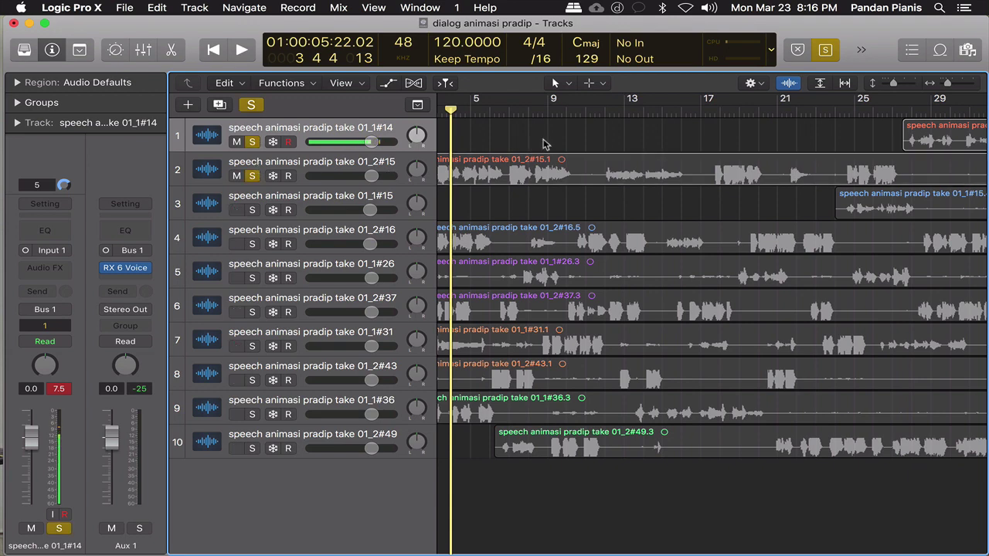
{"action": "left_click", "coordinate": [374, 134]}
{"action": "key", "text": "ctrl+s"}
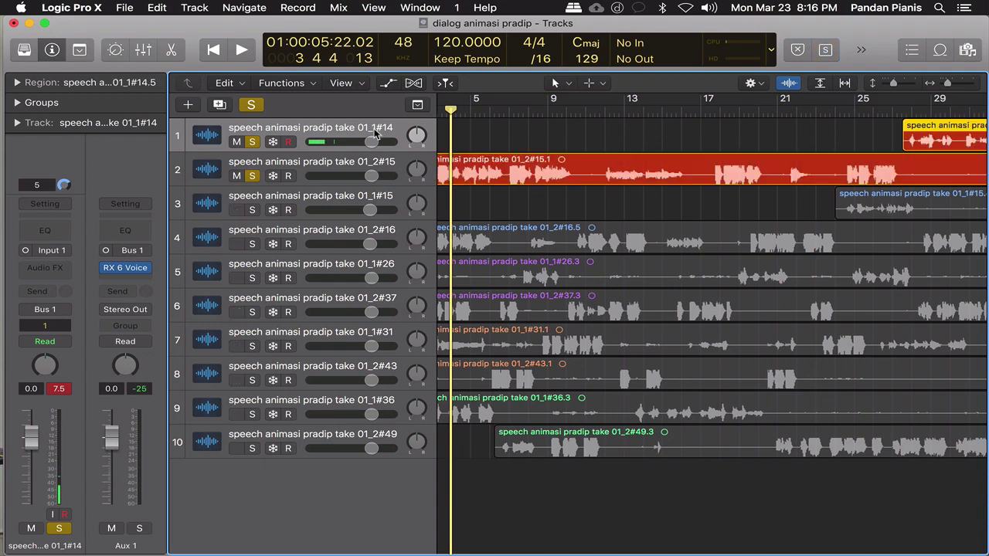
{"action": "key", "text": "Return"}
{"action": "key", "text": "space"}
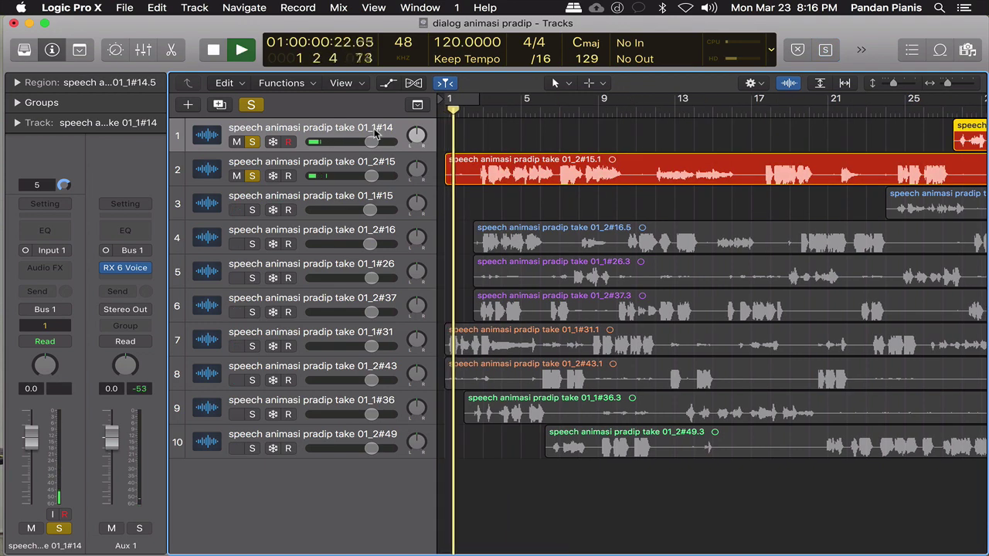
- Trim the silent start of the second track's region up to just before its first speech, and stop playback
{"action": "left_click", "coordinate": [447, 222]}
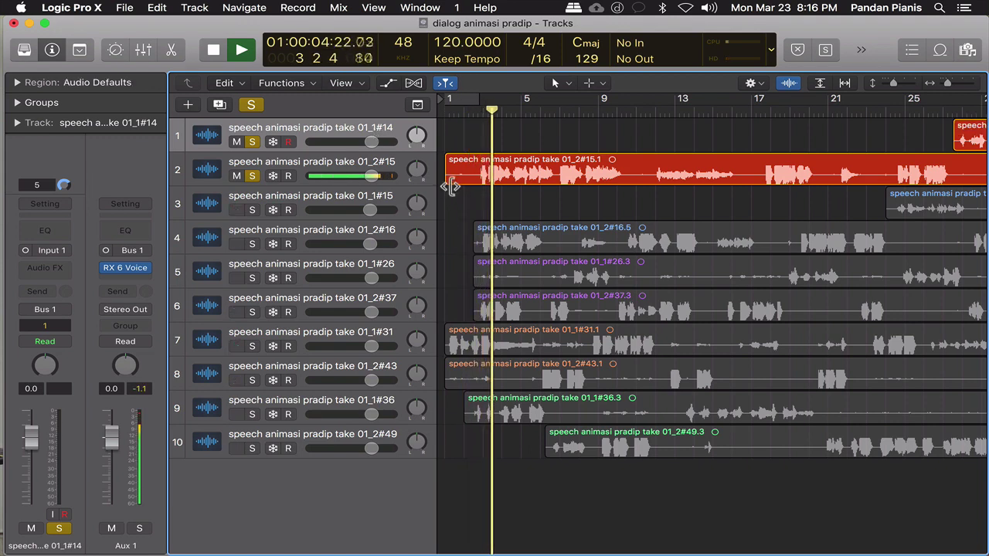
{"action": "left_click_drag", "start_coordinate": [449, 184], "coordinate": [473, 185]}
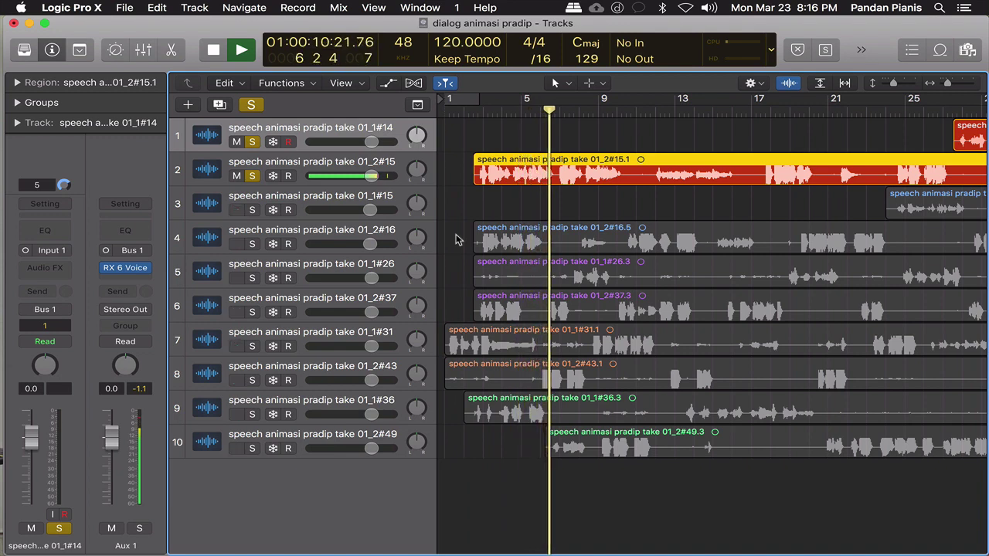
{"action": "key", "text": "space"}
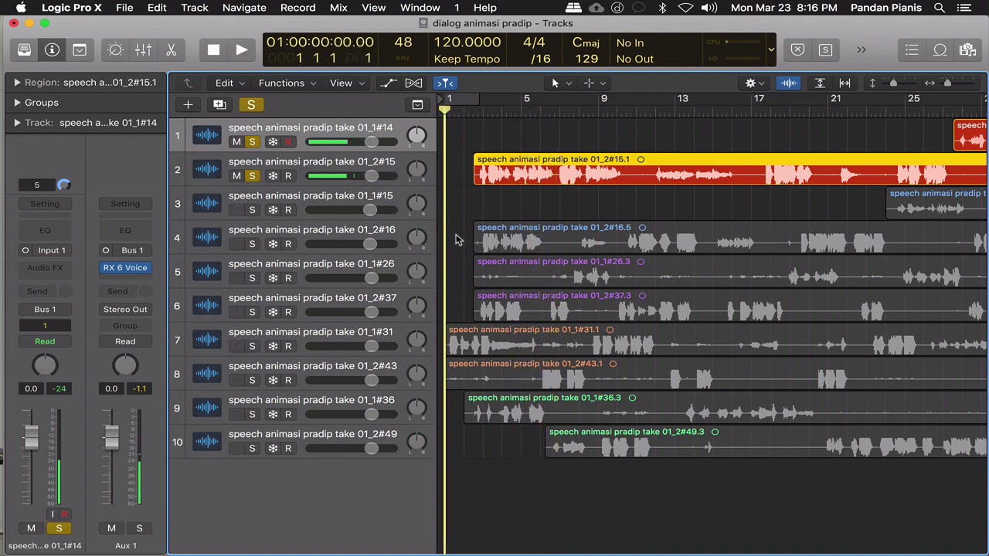
- Open the second track's region in the audio file editor and try to normalize it
{"action": "left_click", "coordinate": [537, 203]}
{"action": "scroll", "coordinate": [525, 216], "scroll_direction": "right", "scroll_amount": 10}
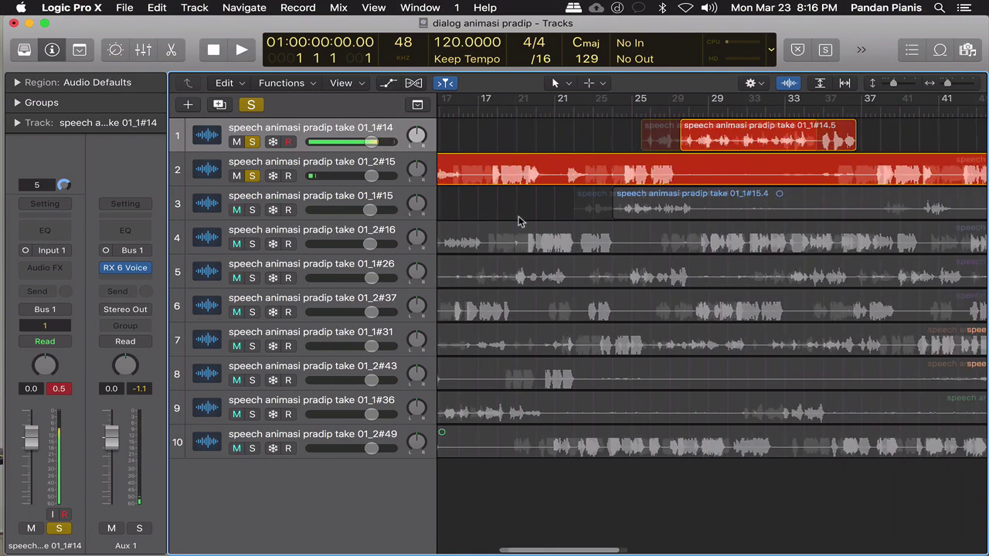
{"action": "scroll", "coordinate": [519, 222], "scroll_direction": "left", "scroll_amount": 10}
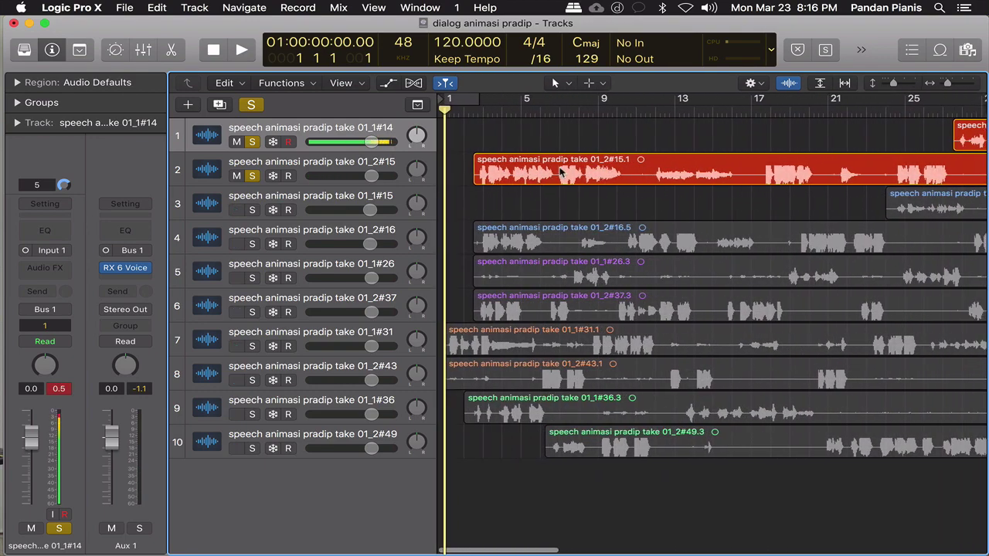
{"action": "double_click", "coordinate": [544, 162]}
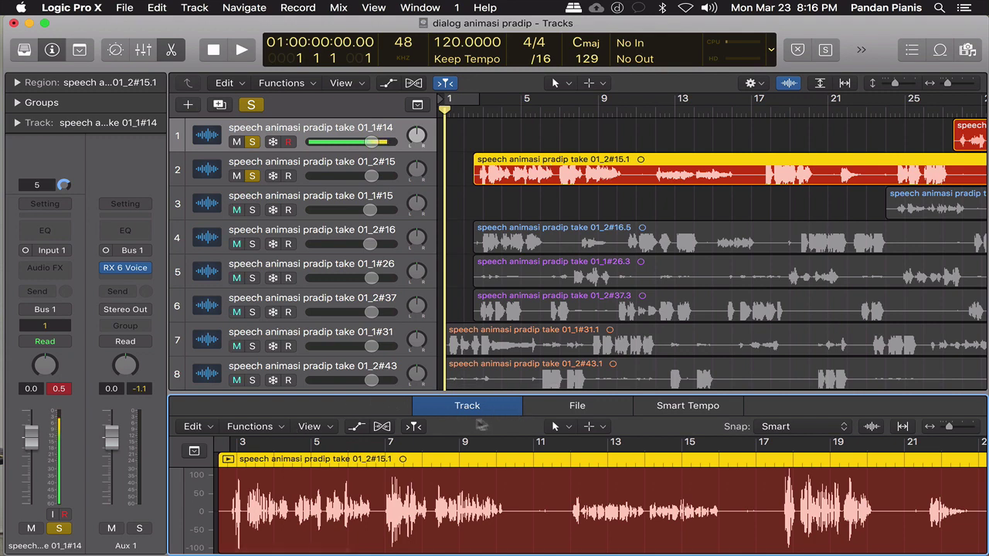
{"action": "left_click", "coordinate": [560, 411]}
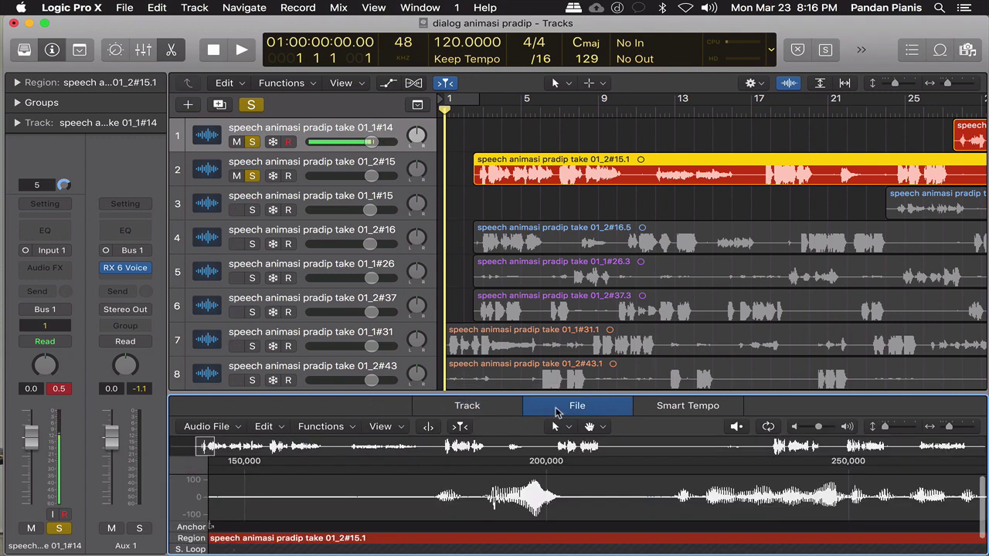
{"action": "left_click", "coordinate": [323, 427]}
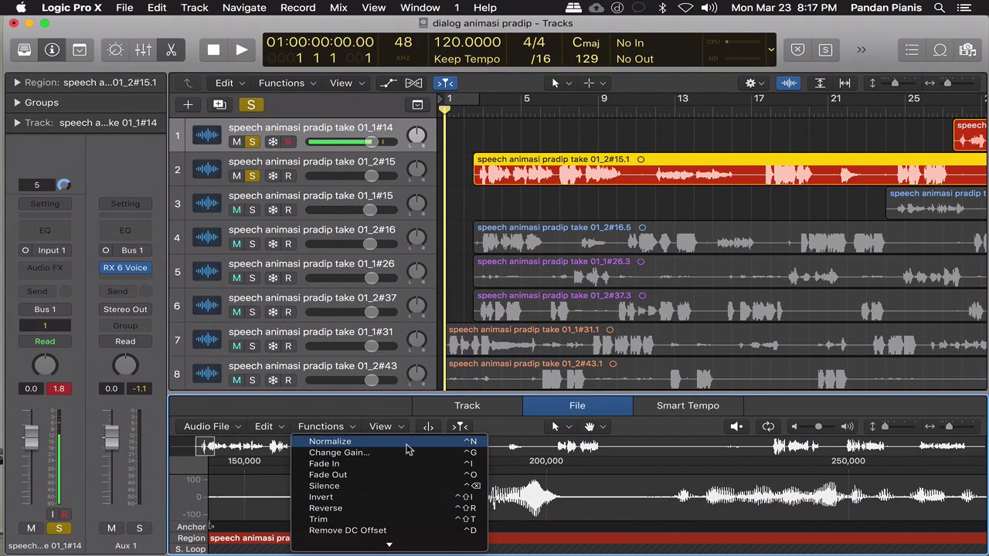
{"action": "left_click", "coordinate": [407, 445]}
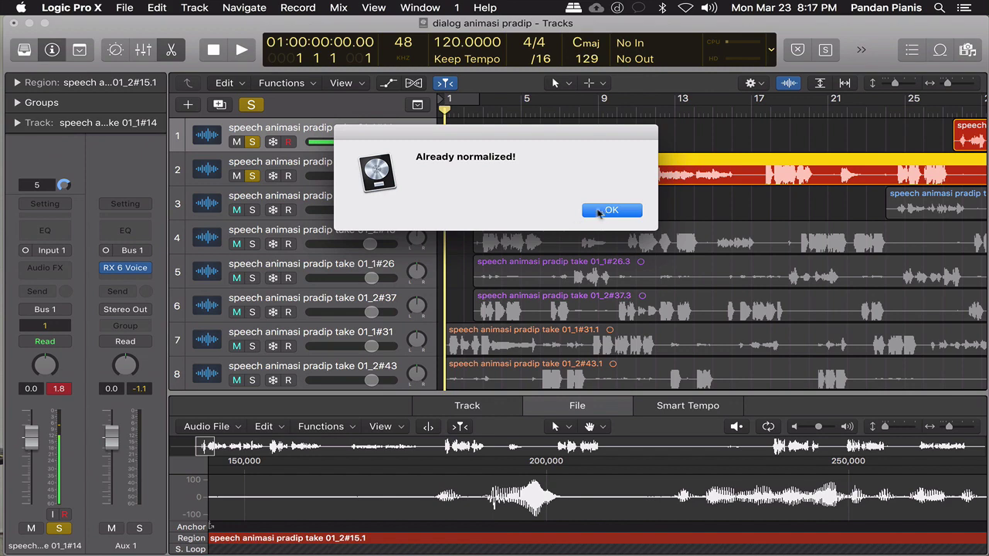
{"action": "left_click", "coordinate": [601, 212]}
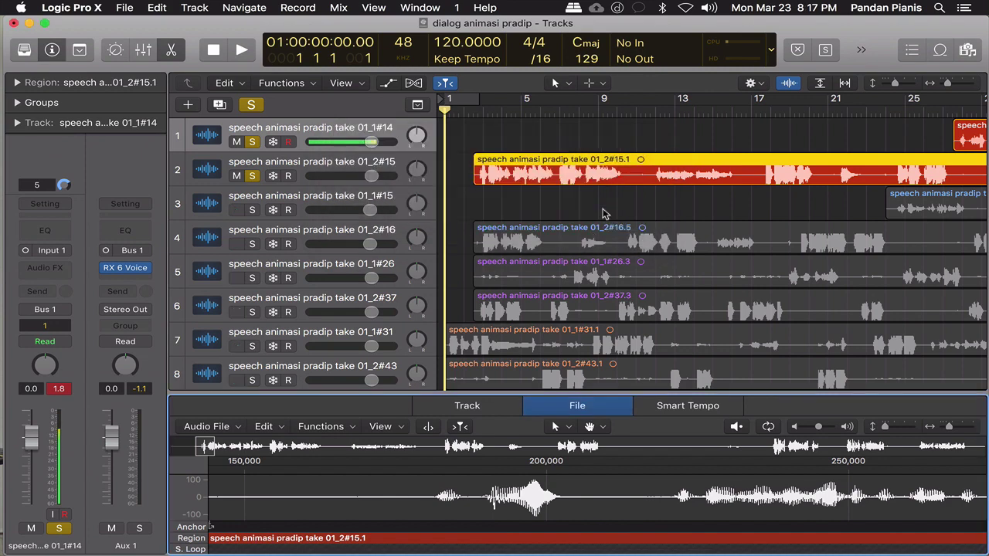
- Normalize the first track's remaining region, speech animasi pradip take 01_1#14.5, in the audio file editor
{"action": "left_click", "coordinate": [376, 131]}
{"action": "left_click", "coordinate": [343, 430]}
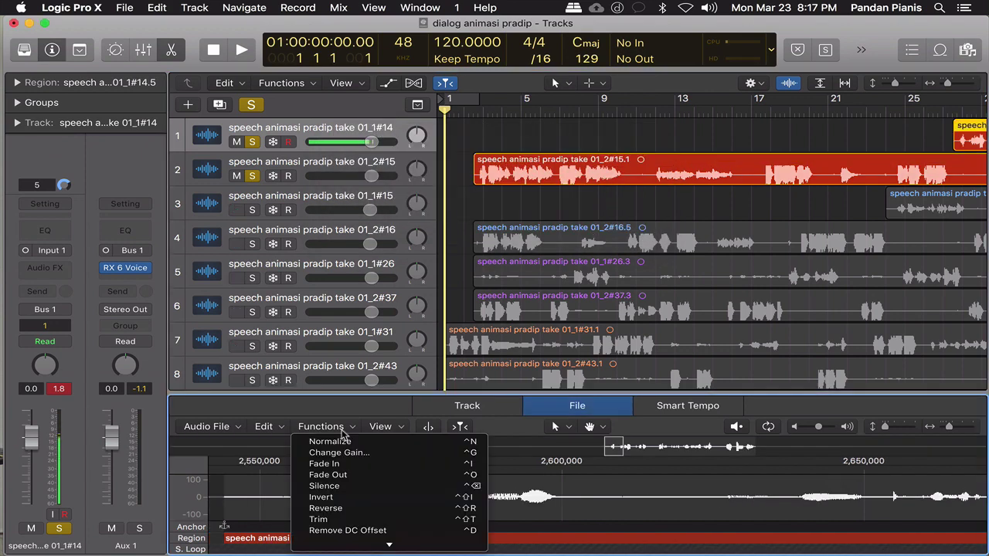
{"action": "left_click", "coordinate": [347, 442]}
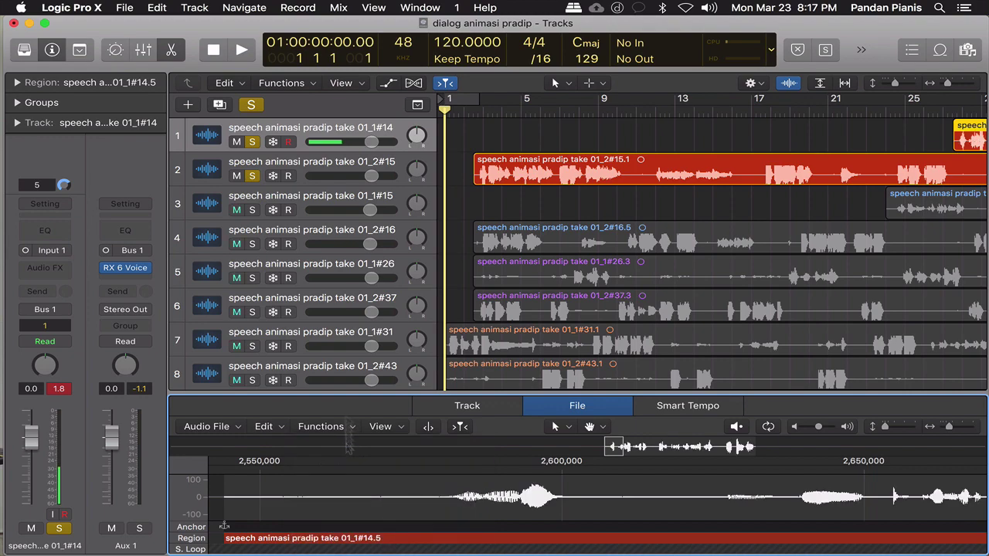
{"action": "scroll", "coordinate": [663, 183], "scroll_direction": "right", "scroll_amount": 10}
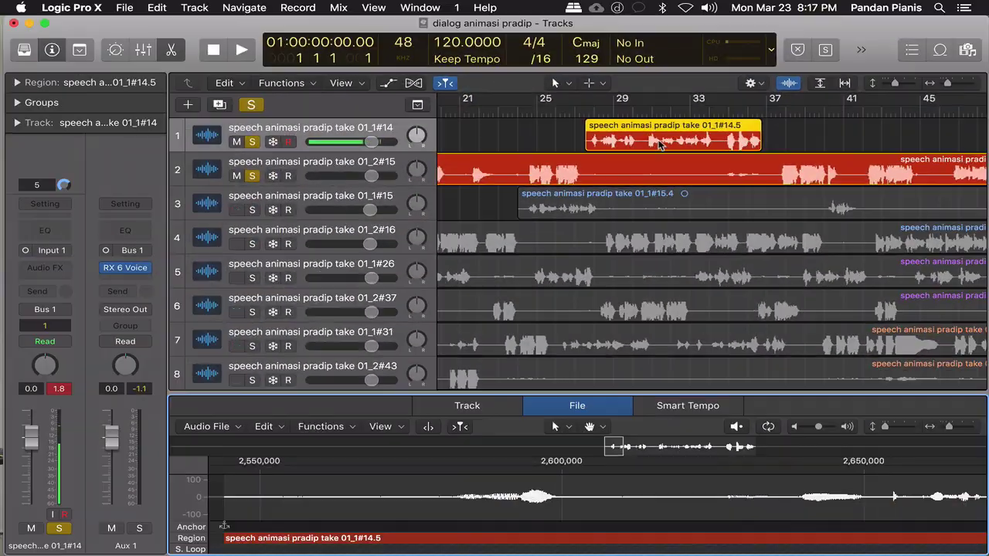
- Normalize the first track's region once more in the audio file editor, select the second track, and close the editor
{"action": "left_click", "coordinate": [345, 430]}
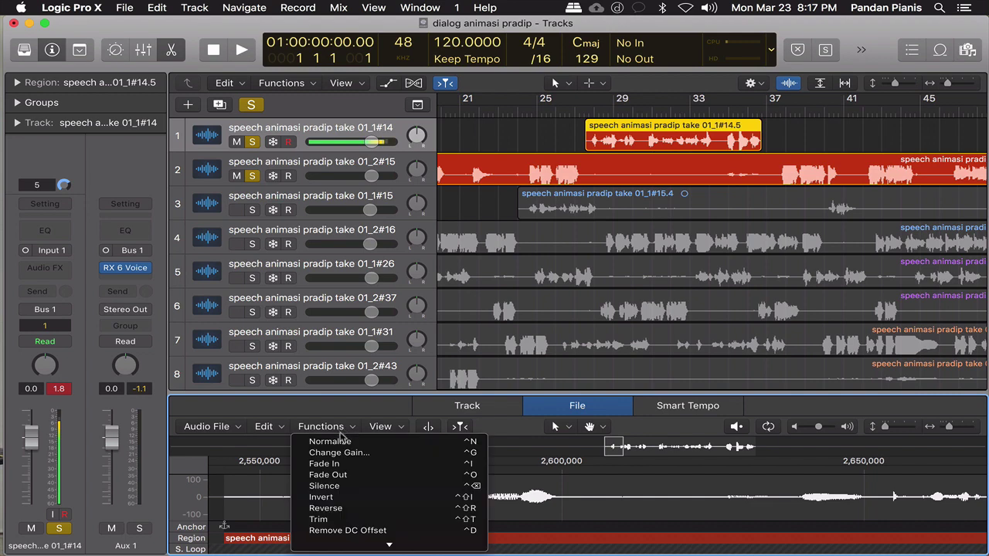
{"action": "left_click", "coordinate": [341, 442]}
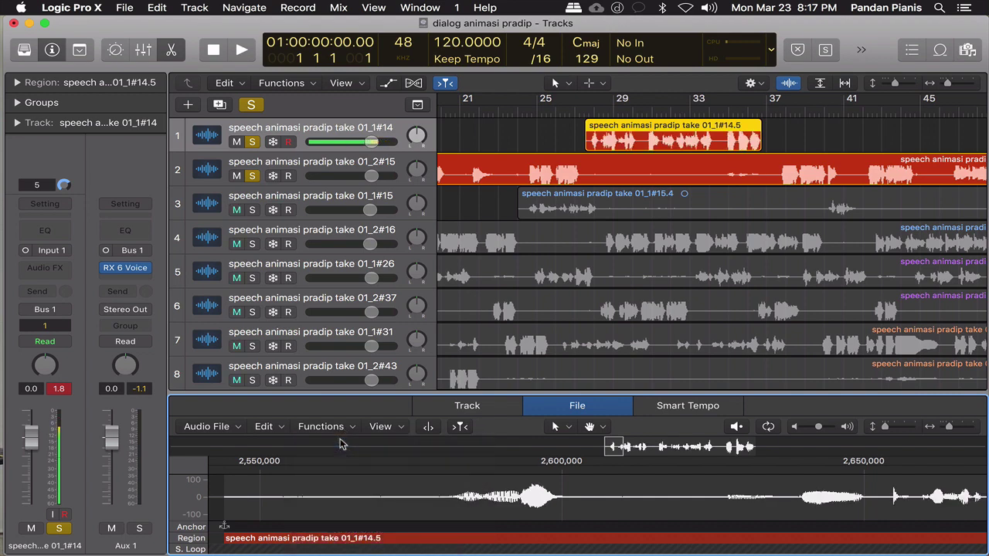
{"action": "scroll", "coordinate": [533, 229], "scroll_direction": "left", "scroll_amount": 10}
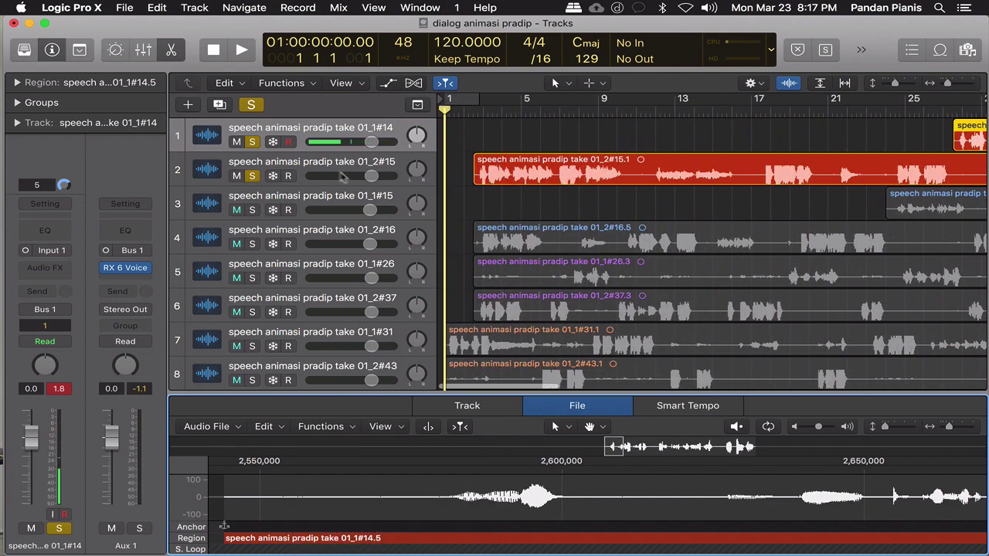
{"action": "left_click", "coordinate": [325, 166]}
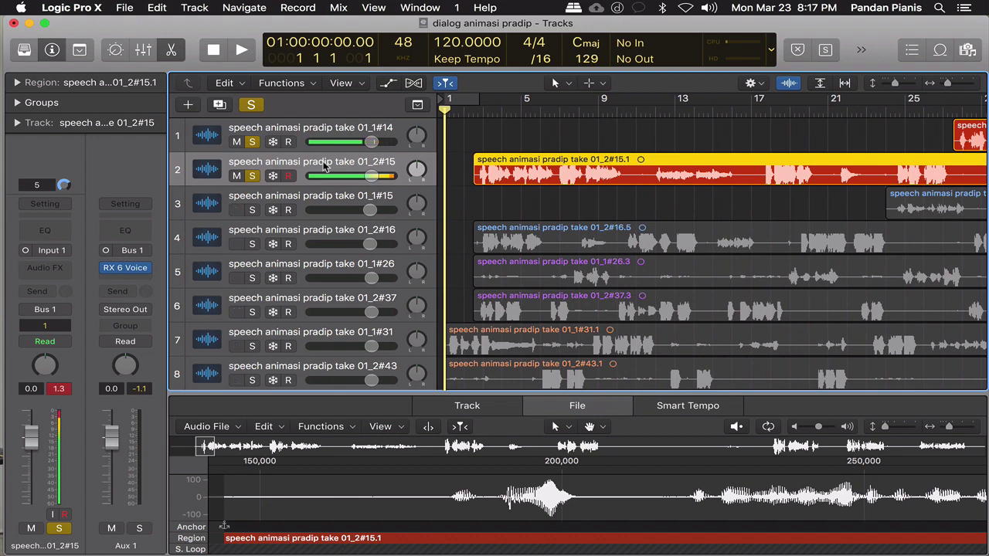
{"action": "left_click", "coordinate": [171, 49]}
- Play the two soloed tracks from bar 26 into the first track's region, and stop playback
{"action": "left_click", "coordinate": [930, 113]}
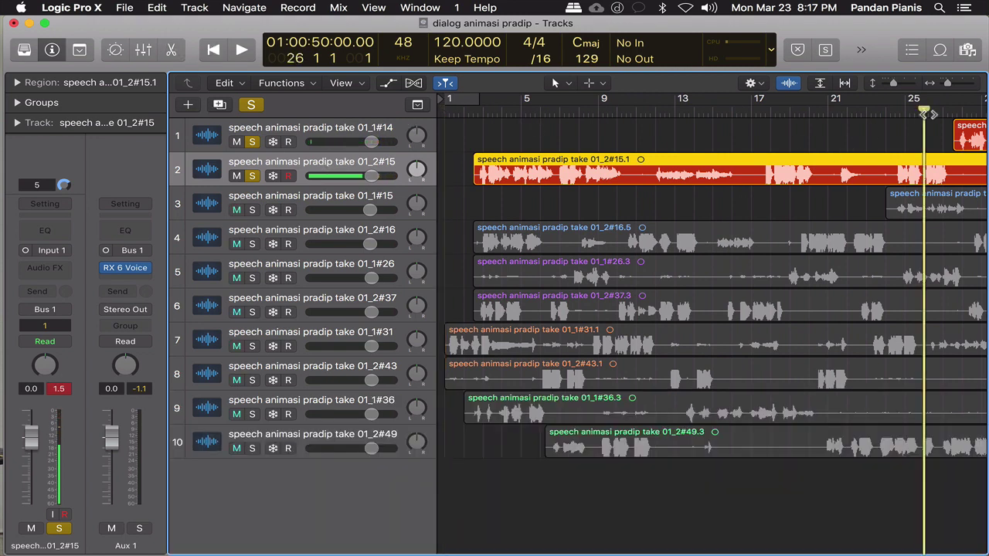
{"action": "key", "text": "space"}
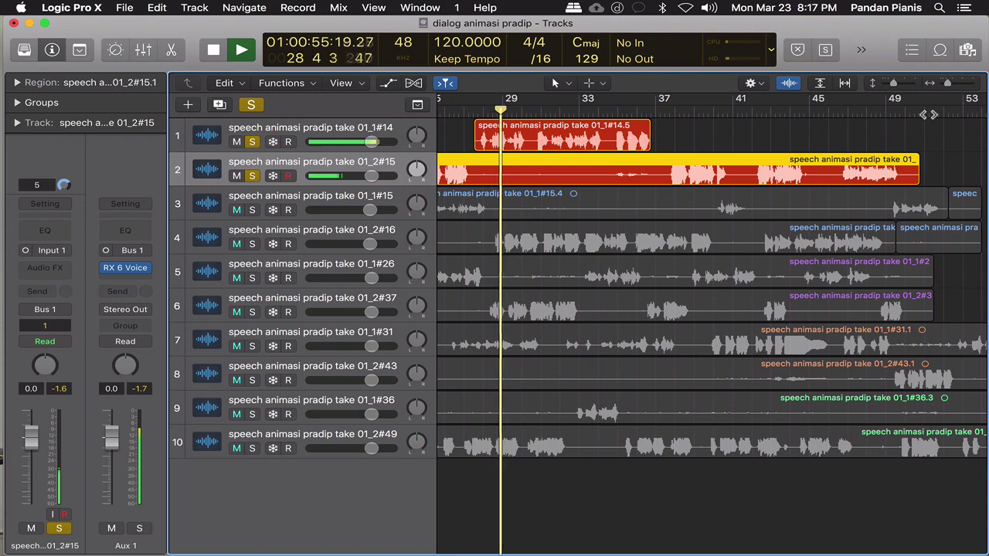
{"action": "key", "text": "space"}
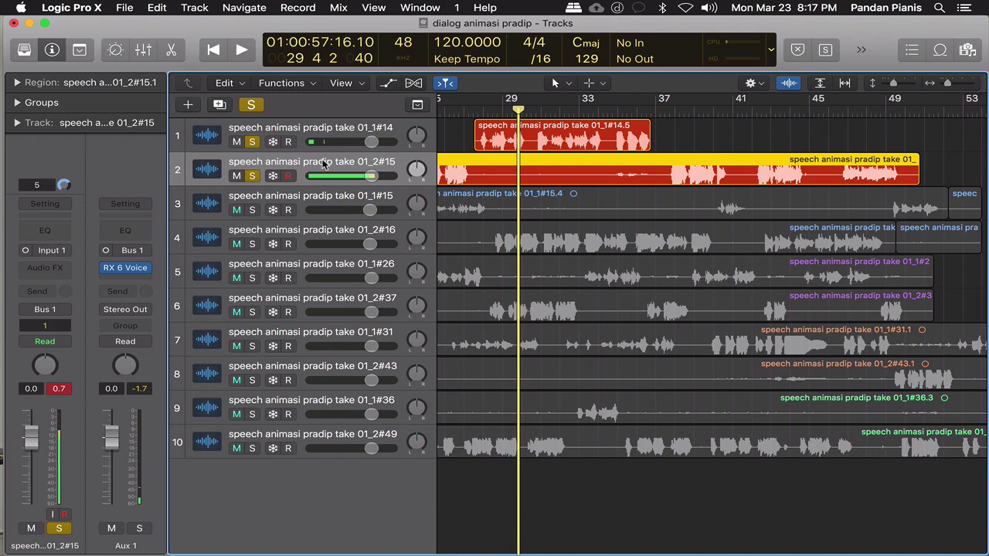
- Switch on the project-wide Solo mode and audition only the second track's region from bar 28
{"action": "key", "text": "ctrl+s"}
{"action": "key", "text": "comma"}
{"action": "key", "text": "comma"}
{"action": "key", "text": "comma"}
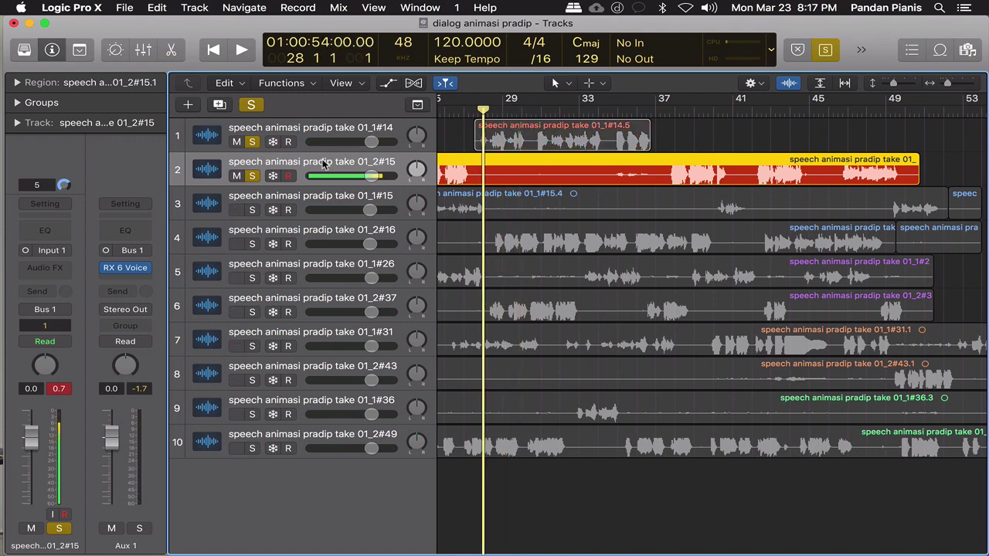
{"action": "key", "text": "space"}
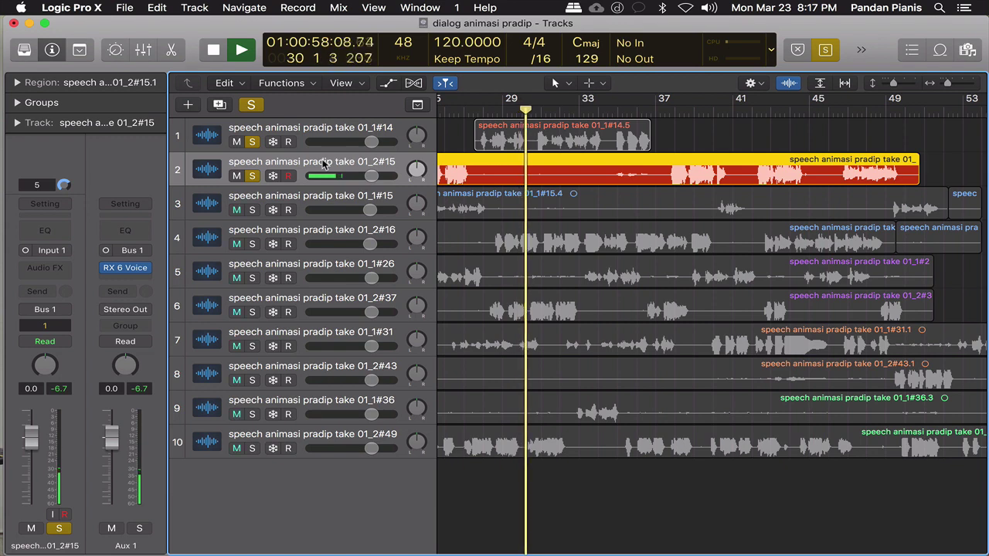
{"action": "key", "text": "space"}
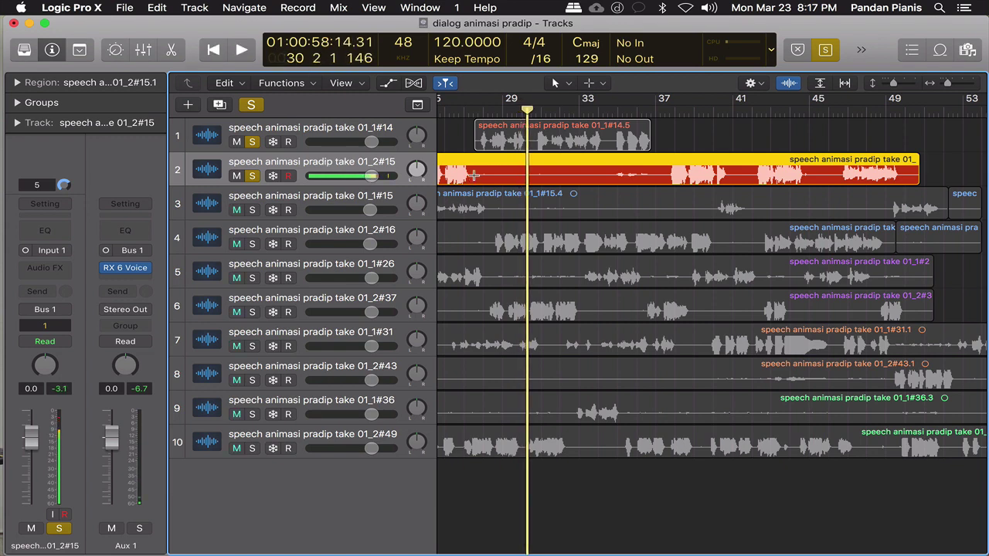
- Split the second track's region around bars 27 and 37, delete the middle piece, and switch off the project-wide Solo mode
{"action": "left_click", "coordinate": [473, 175]}
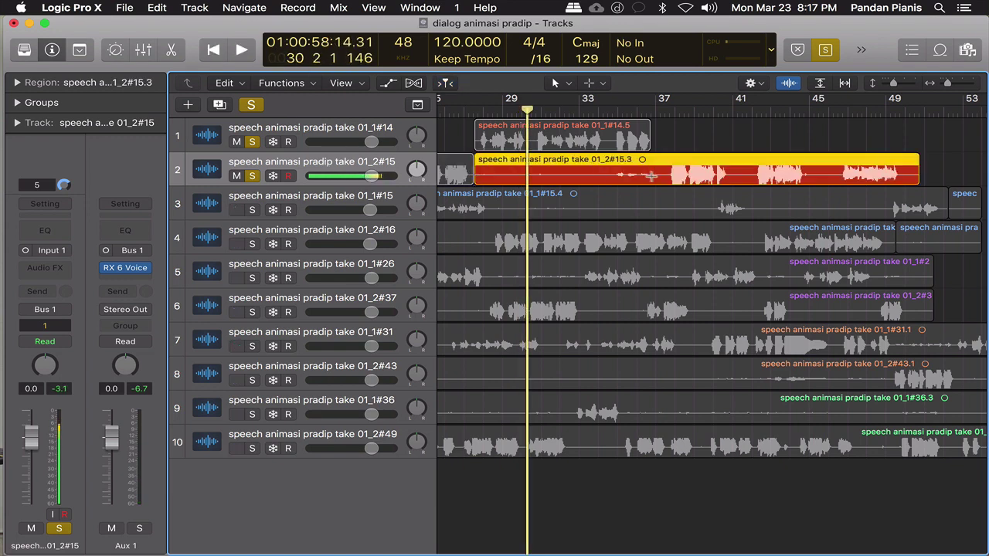
{"action": "left_click", "coordinate": [658, 176]}
{"action": "left_click", "coordinate": [628, 176]}
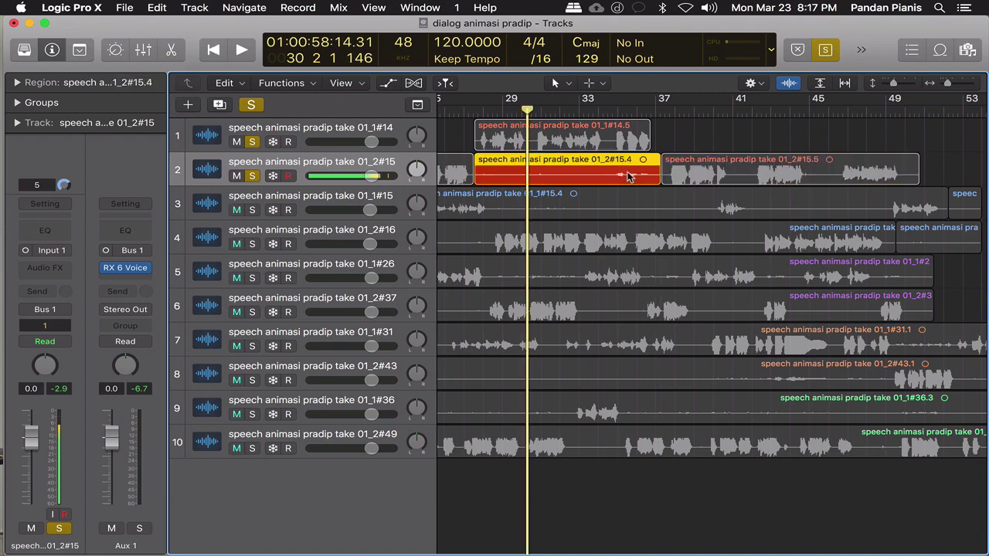
{"action": "key", "text": "Delete"}
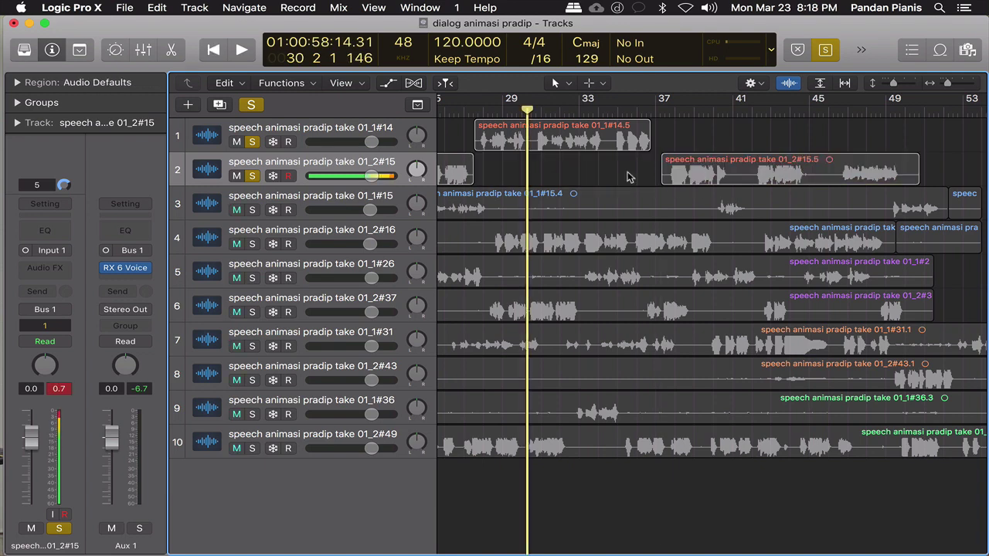
{"action": "key", "text": "ctrl+s"}
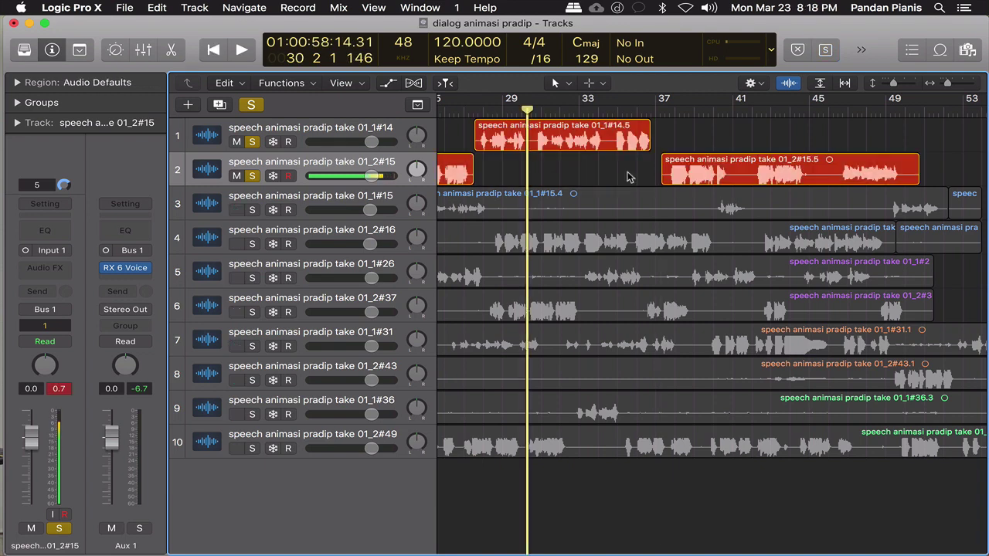
- Play from bar 26 across the removed section of the second track to check the edit, and stop playback
{"action": "left_click", "coordinate": [466, 112]}
{"action": "key", "text": "comma"}
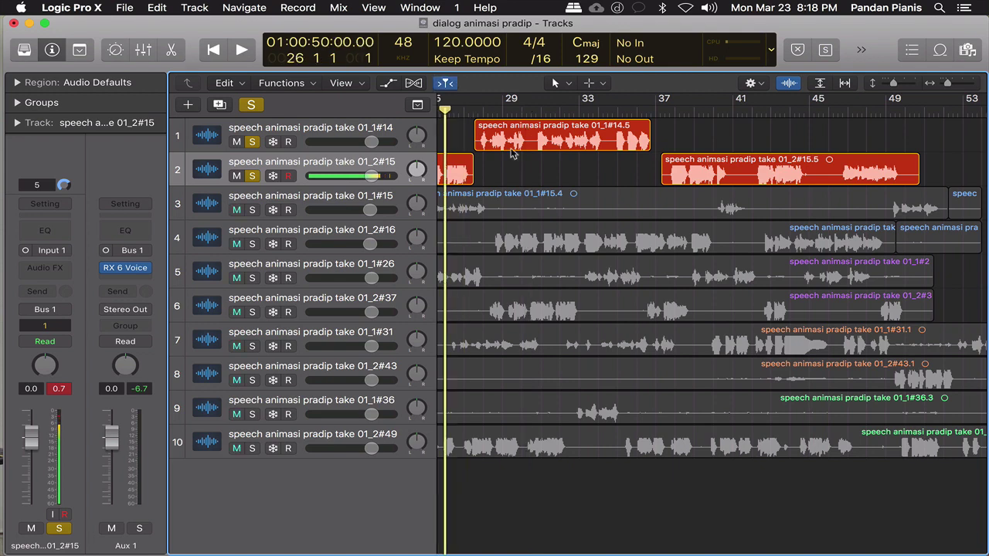
{"action": "key", "text": "space"}
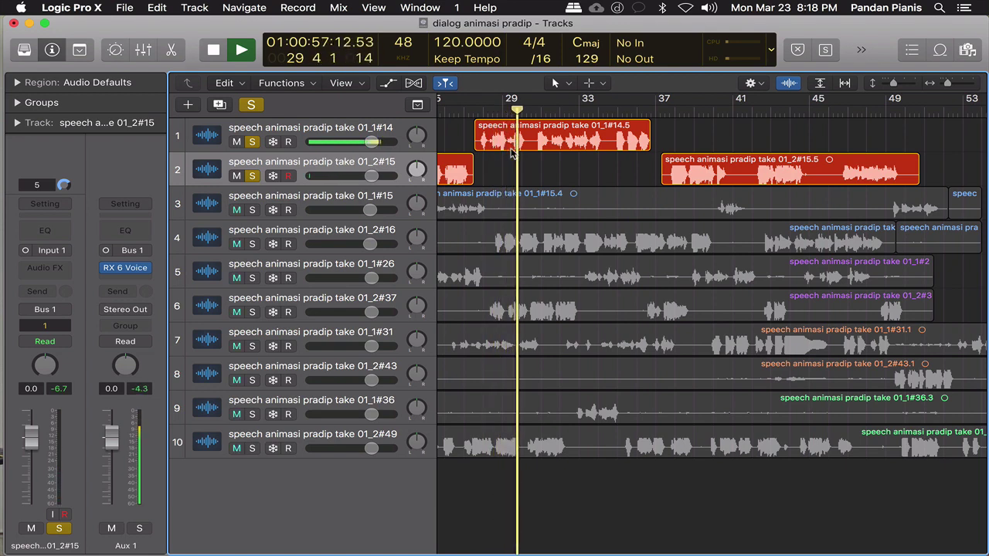
{"action": "key", "text": "space"}
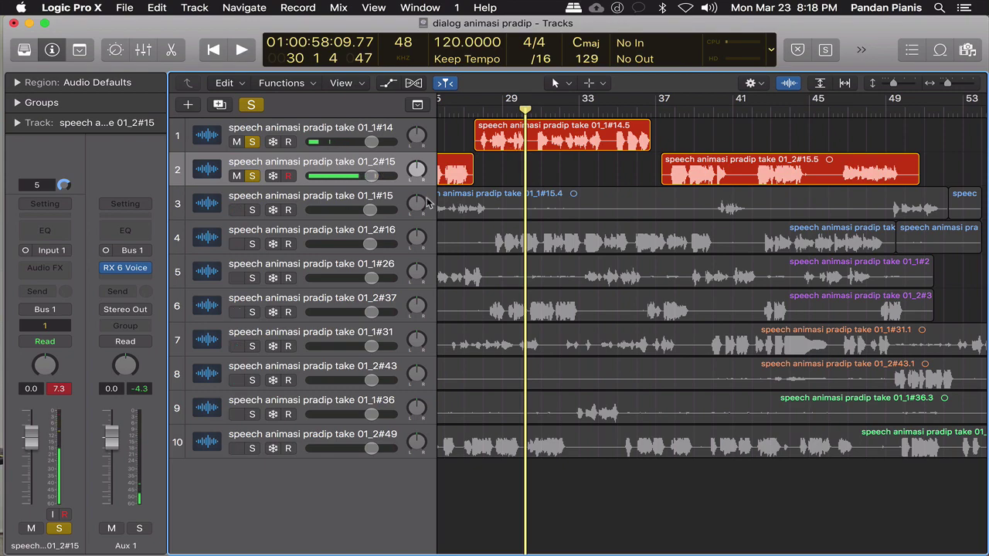
- Open the mixer and insert a Channel EQ on the Stereo Out channel
{"action": "scroll", "coordinate": [584, 235], "scroll_direction": "left", "scroll_amount": 10}
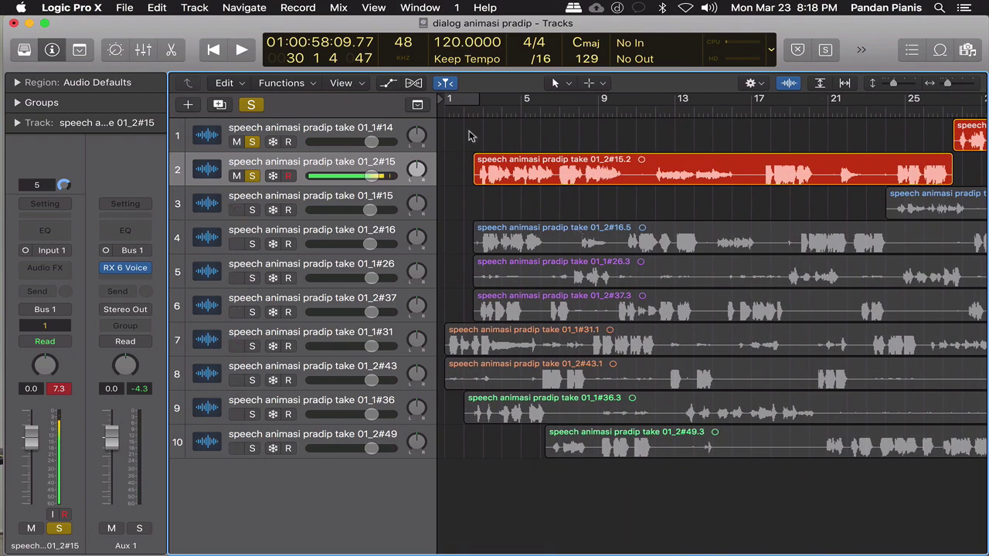
{"action": "scroll", "coordinate": [472, 136], "scroll_direction": "left", "scroll_amount": 2}
{"action": "left_click", "coordinate": [328, 131]}
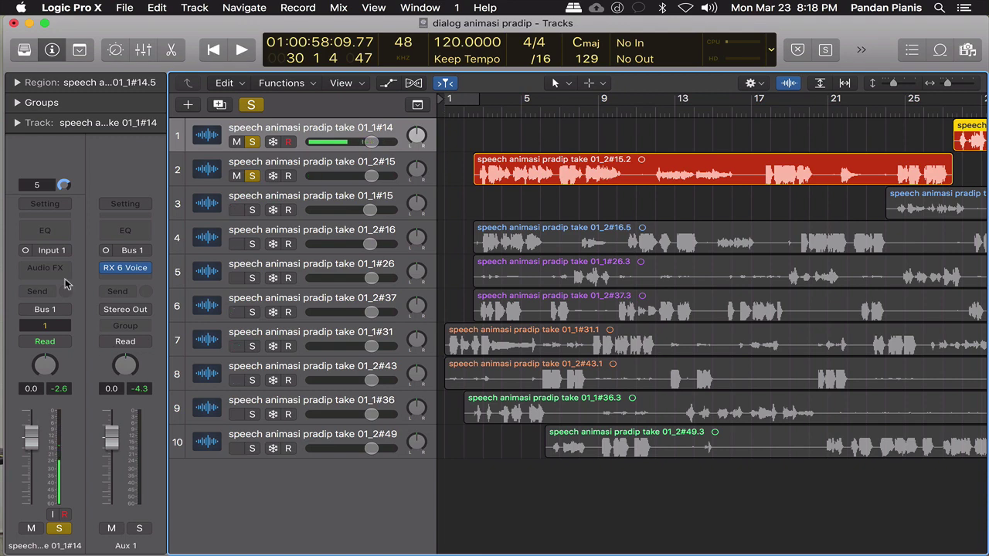
{"action": "left_click", "coordinate": [143, 50]}
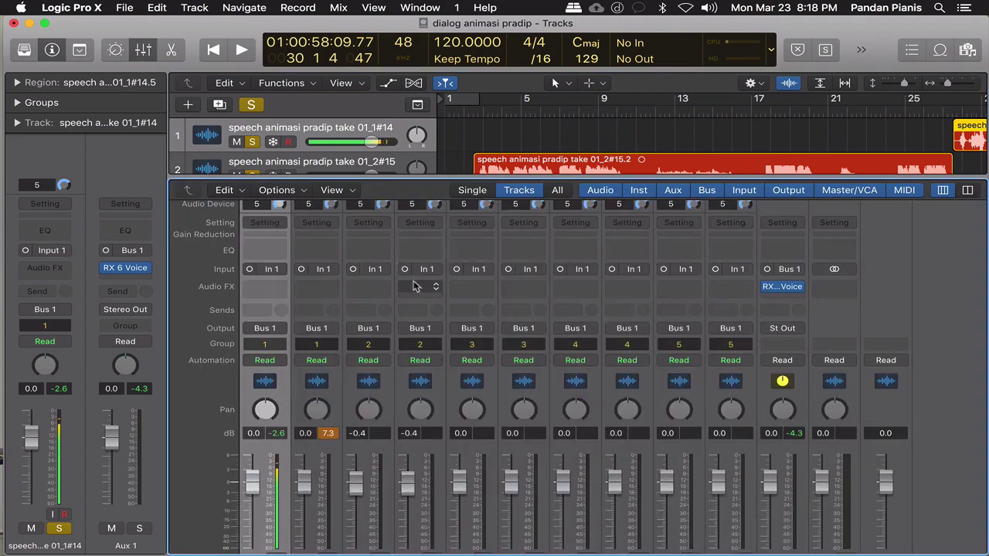
{"action": "left_click", "coordinate": [850, 288]}
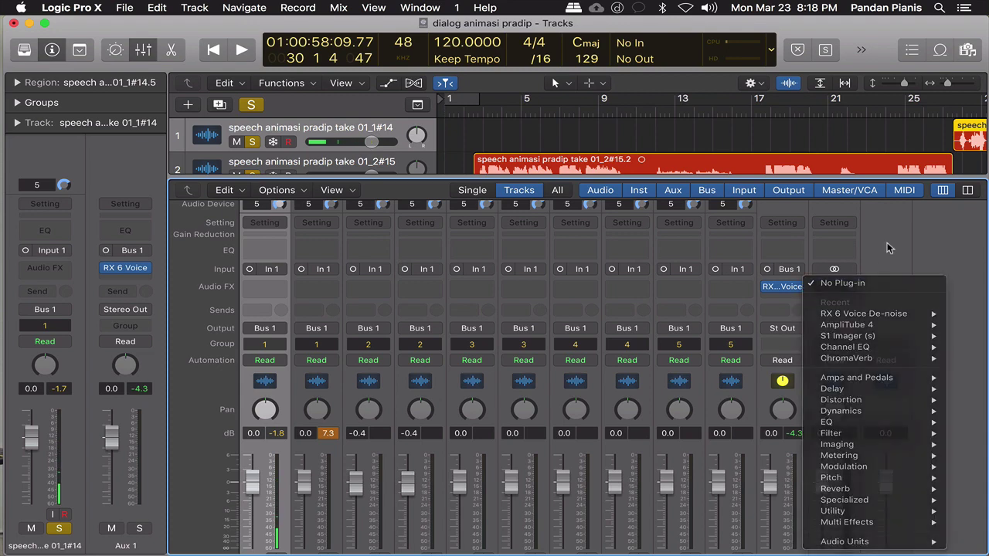
{"action": "left_click", "coordinate": [850, 248]}
{"action": "left_click", "coordinate": [850, 249]}
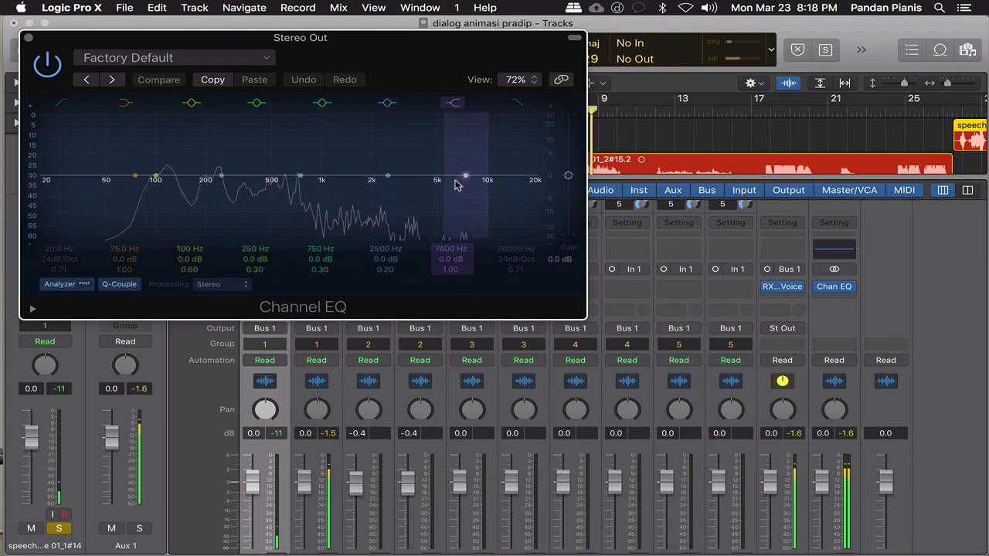
- During playback, set the Channel EQ's low shelf to 120 Hz, -7.5 dB and high shelf to 3000 Hz, -9.0 dB, then close it and stop
{"action": "left_click_drag", "start_coordinate": [456, 184], "coordinate": [398, 201]}
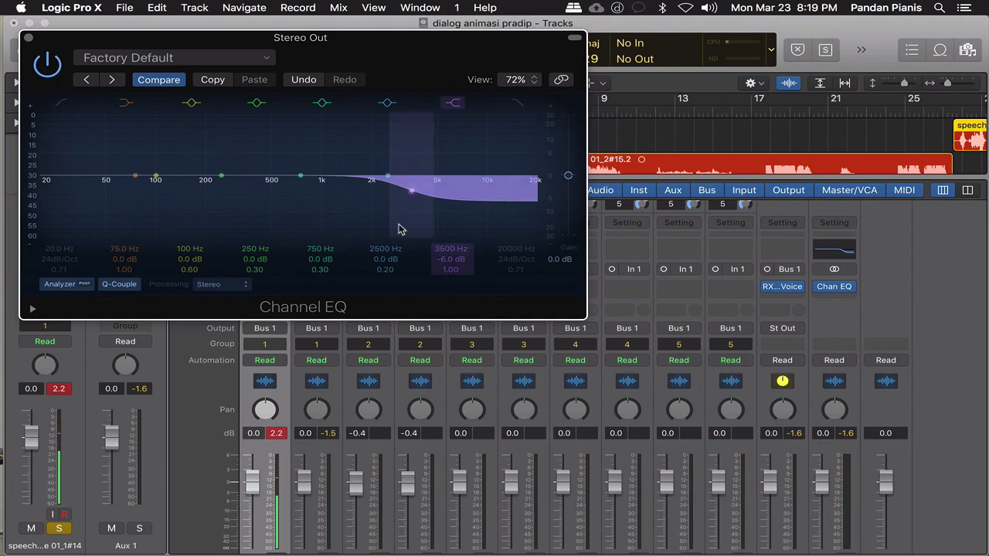
{"action": "key", "text": "space"}
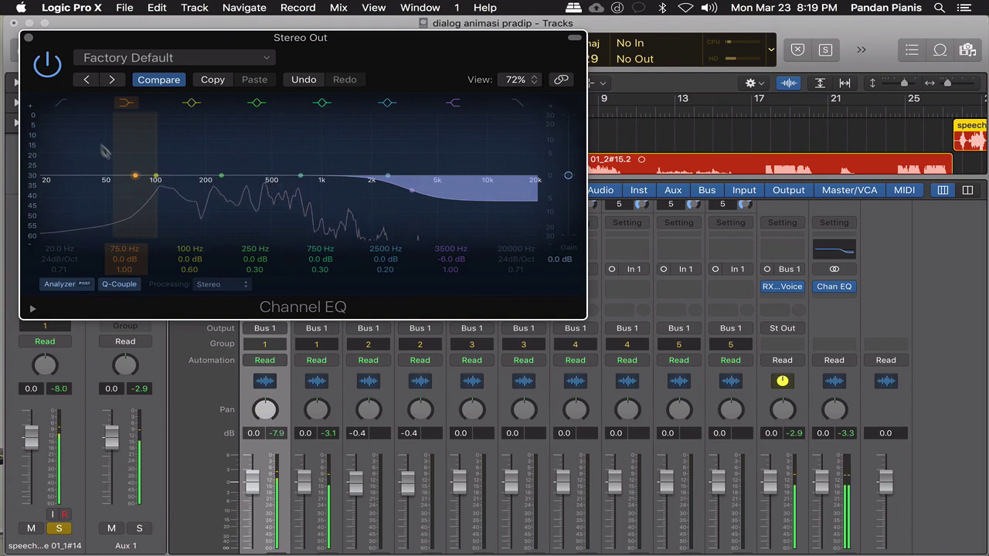
{"action": "left_click_drag", "start_coordinate": [128, 194], "coordinate": [165, 209]}
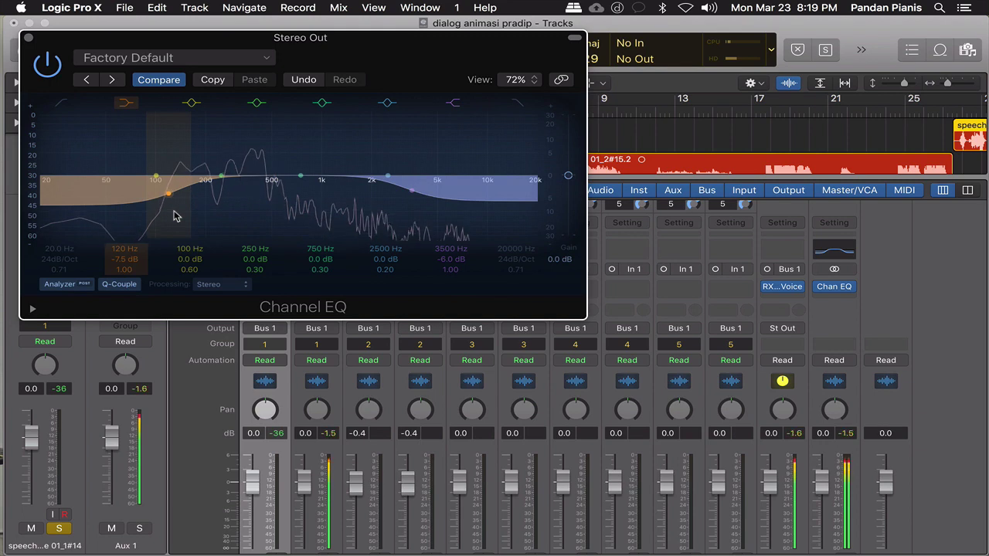
{"action": "left_click_drag", "start_coordinate": [413, 207], "coordinate": [402, 215]}
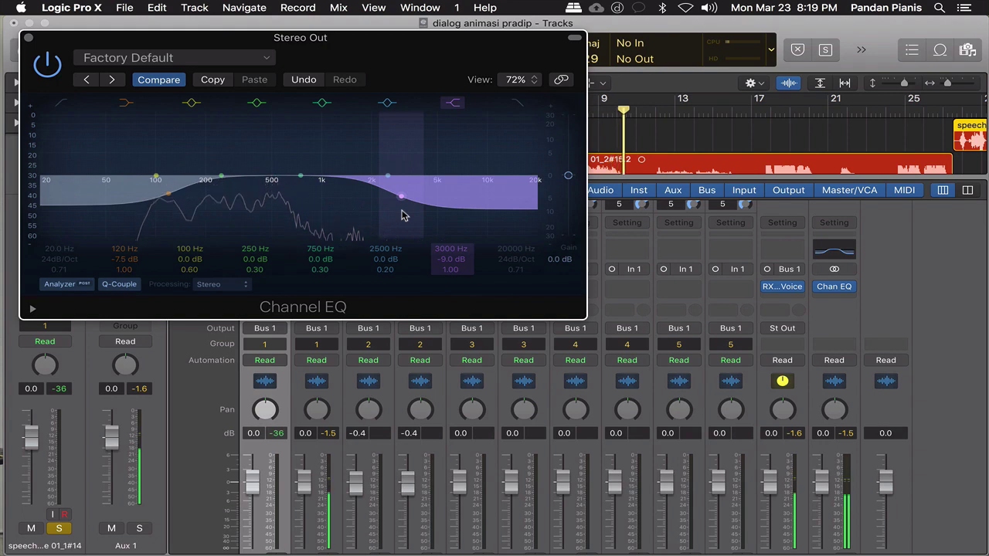
{"action": "left_click", "coordinate": [28, 37]}
{"action": "key", "text": "space"}
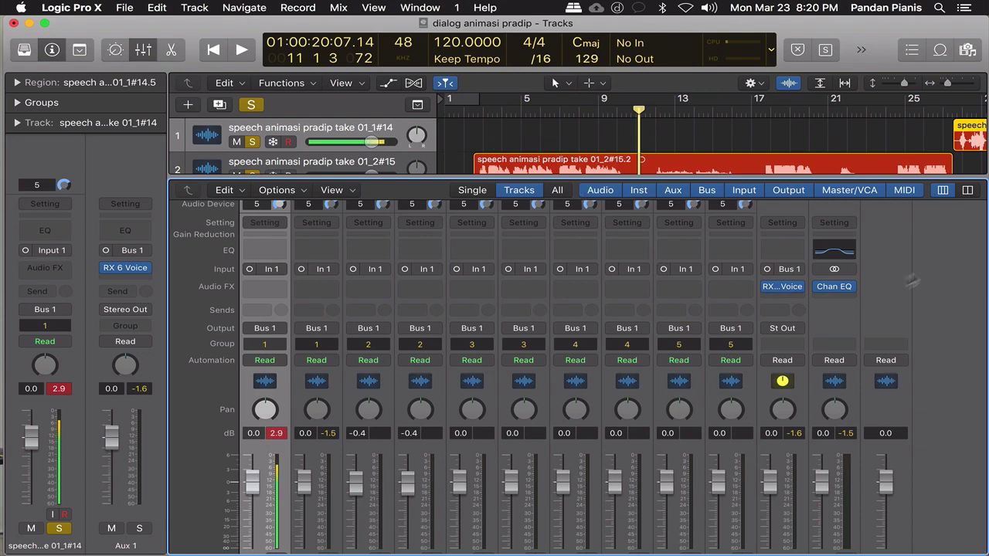
- Reopen the Stereo Out Channel EQ to review its curve, and close both the plug-in and the mixer
{"action": "left_click", "coordinate": [833, 261]}
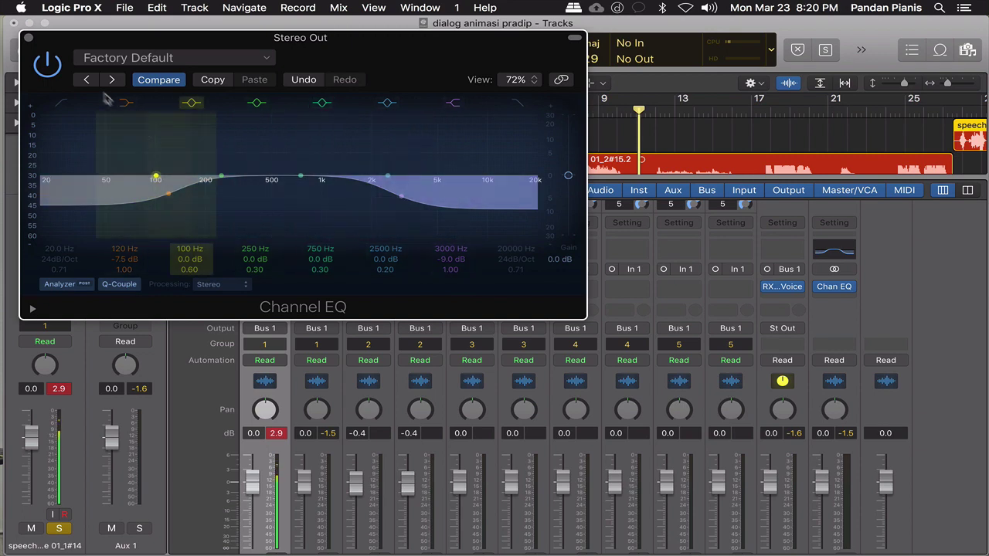
{"action": "left_click", "coordinate": [28, 38]}
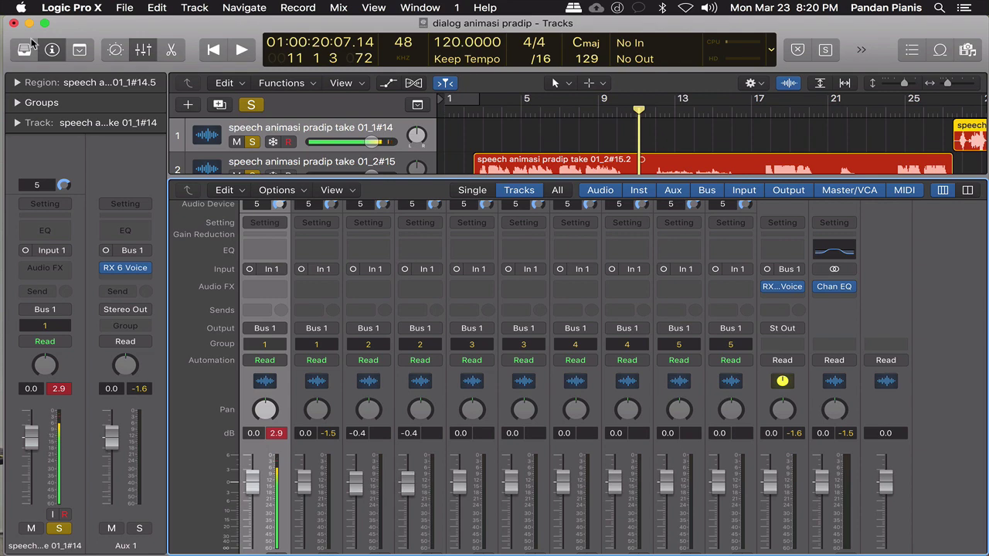
{"action": "left_click", "coordinate": [144, 51]}
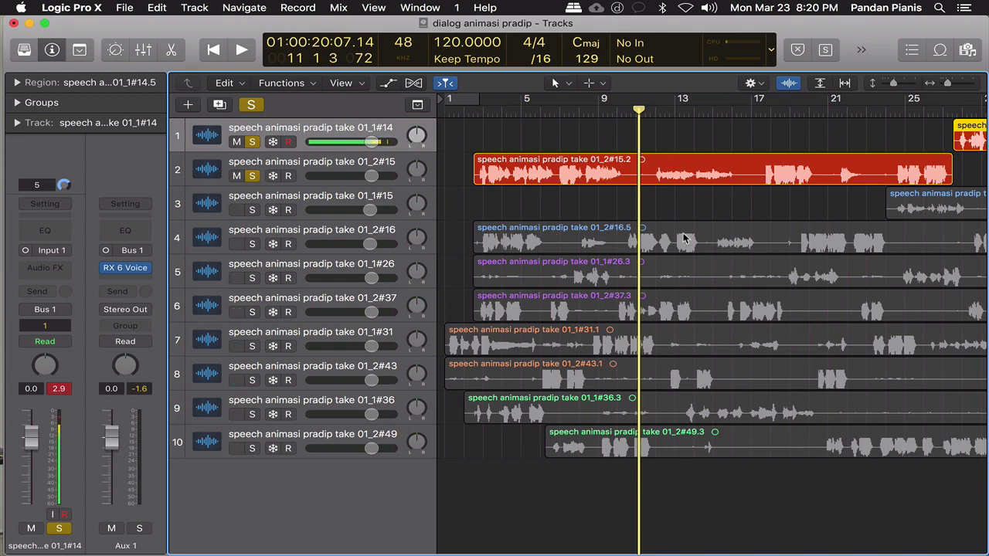
- Search the loop library for "room tone" and preview Room Tone 1
{"action": "left_click", "coordinate": [941, 51]}
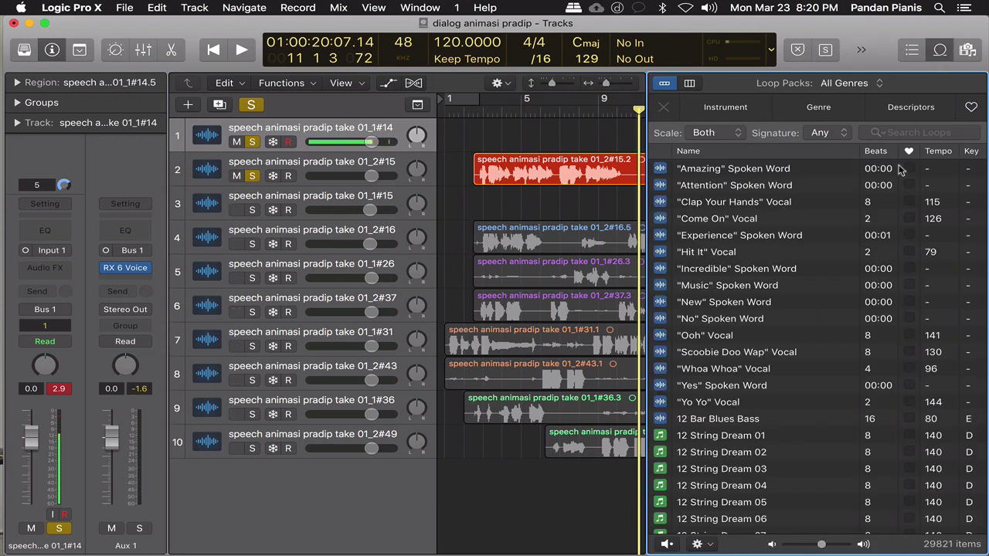
{"action": "left_click", "coordinate": [925, 130]}
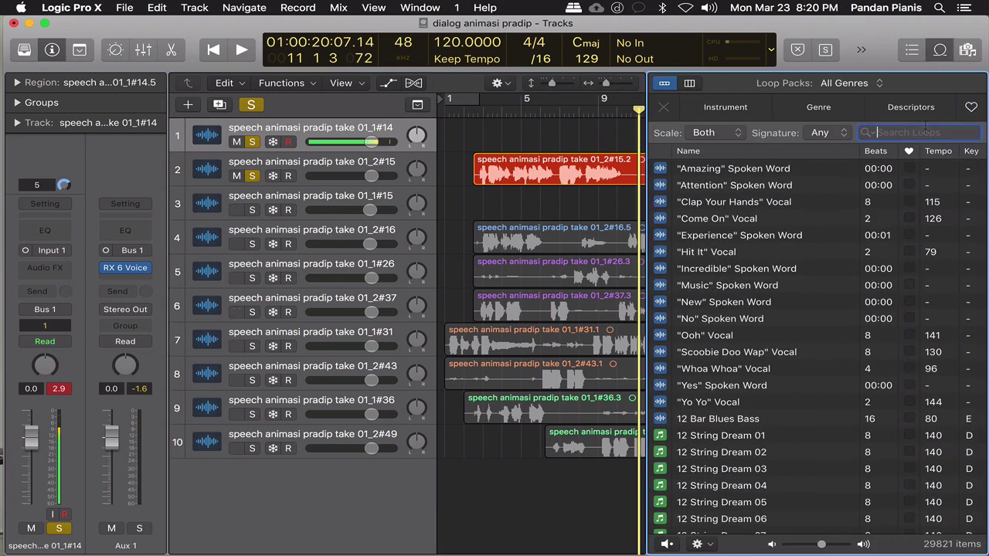
{"action": "type", "text": "room tone"}
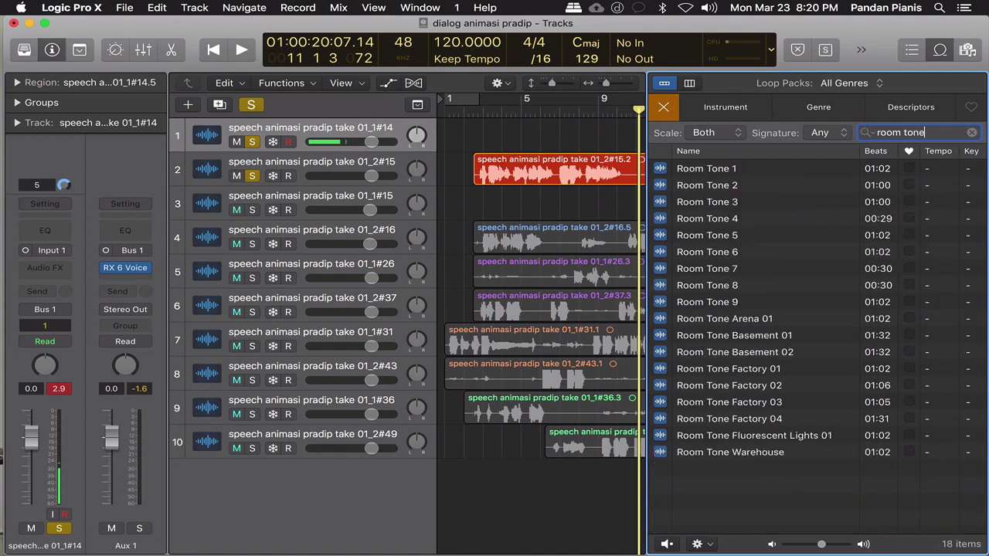
{"action": "key", "text": "Return"}
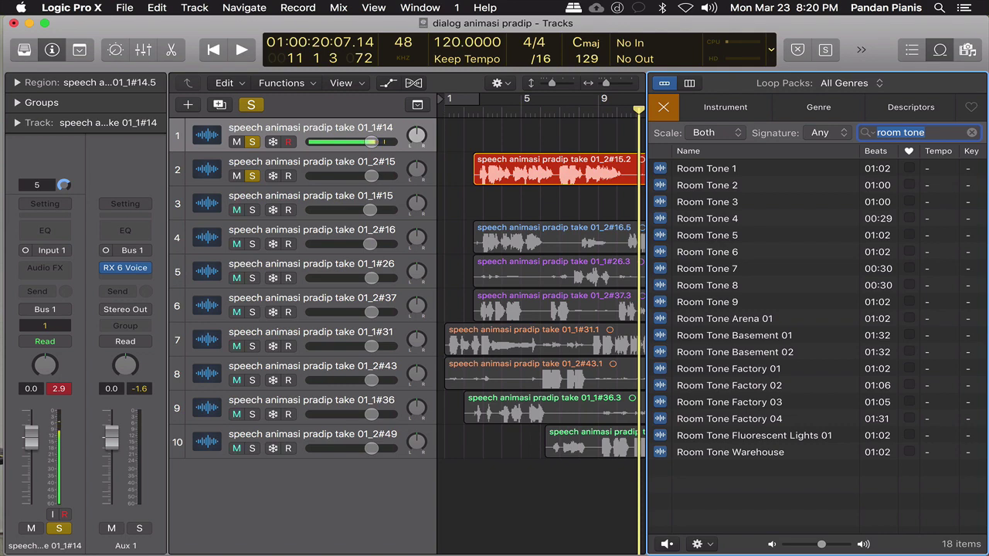
{"action": "left_click", "coordinate": [779, 170]}
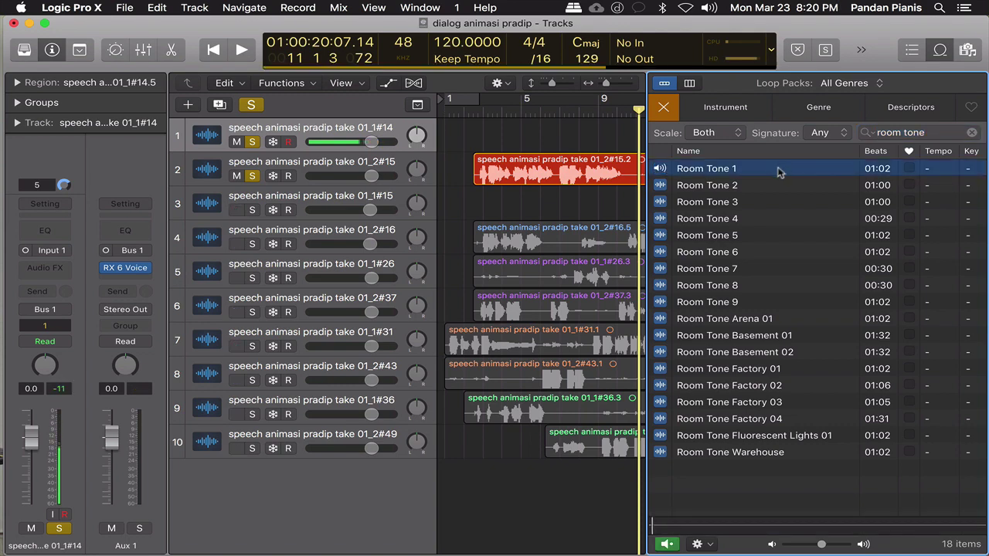
- Preview the Room Tone 2 through Room Tone 9 loops one after another
{"action": "left_click", "coordinate": [764, 187]}
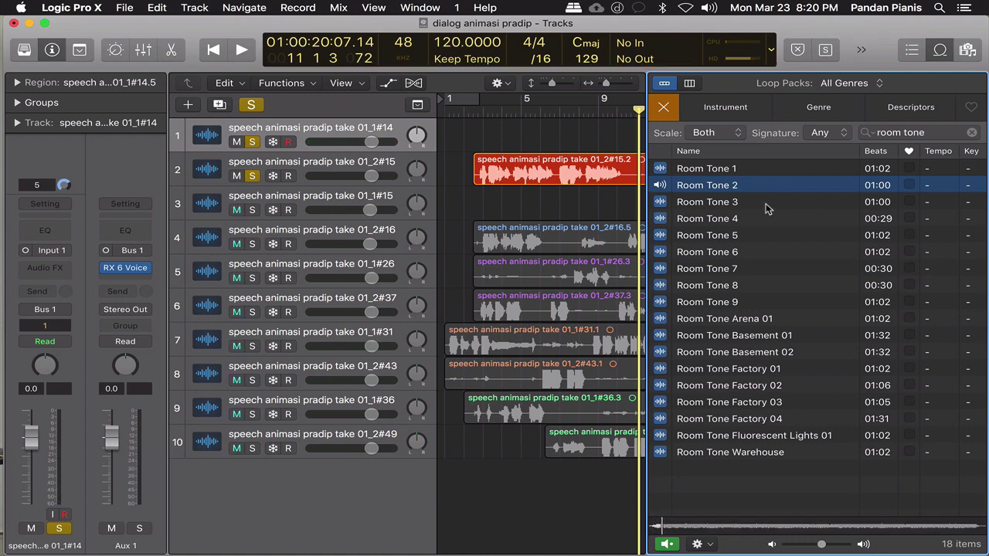
{"action": "left_click", "coordinate": [766, 203]}
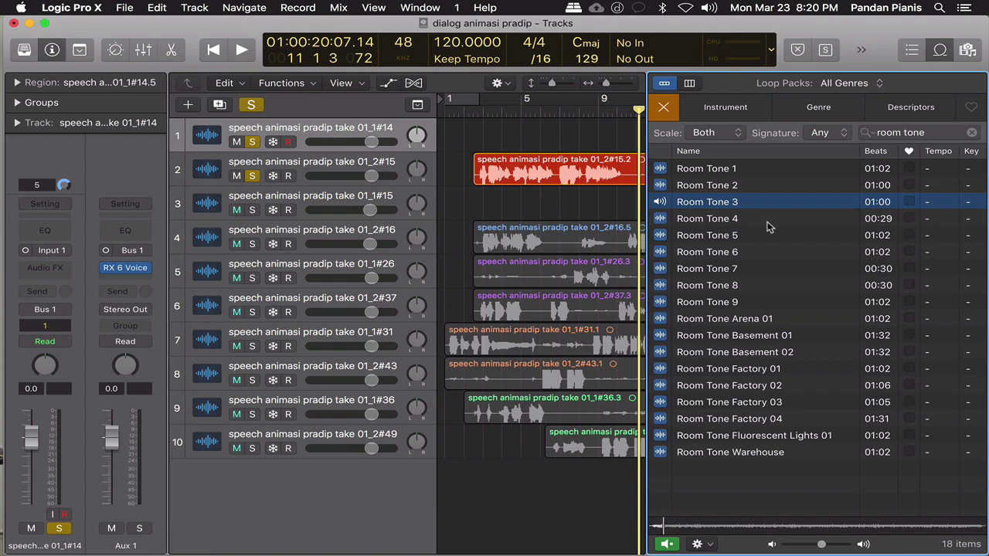
{"action": "left_click", "coordinate": [768, 222]}
{"action": "left_click", "coordinate": [763, 238]}
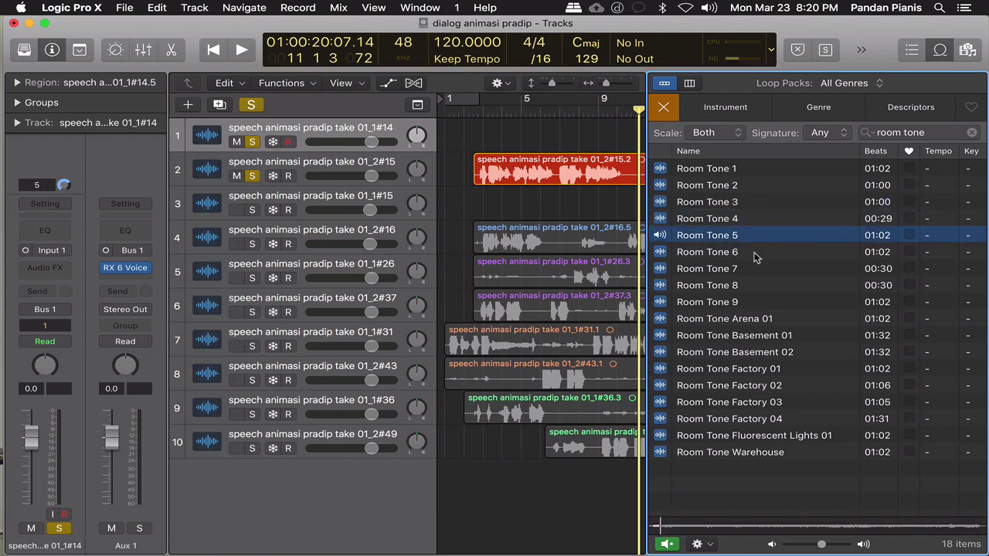
{"action": "left_click", "coordinate": [754, 251]}
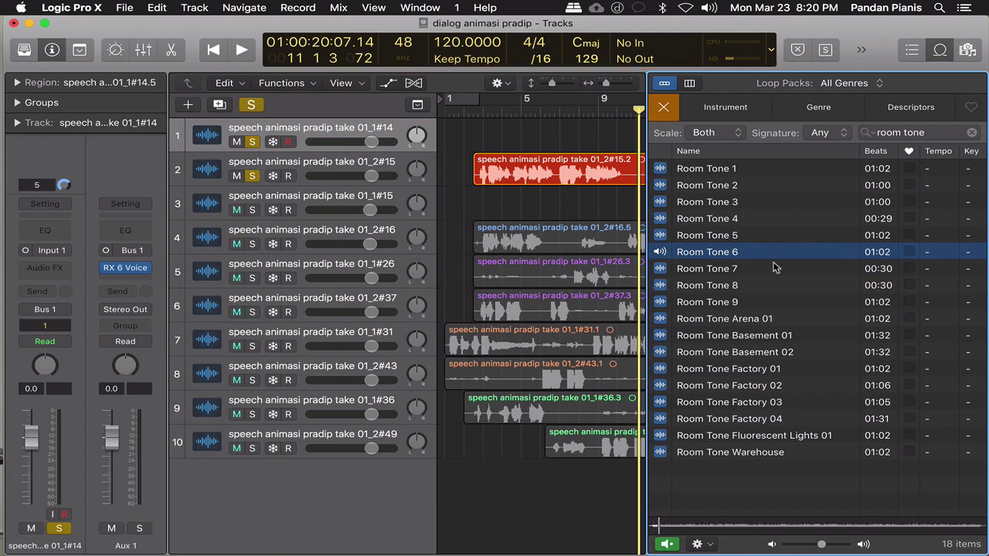
{"action": "left_click", "coordinate": [776, 268]}
{"action": "left_click", "coordinate": [770, 286]}
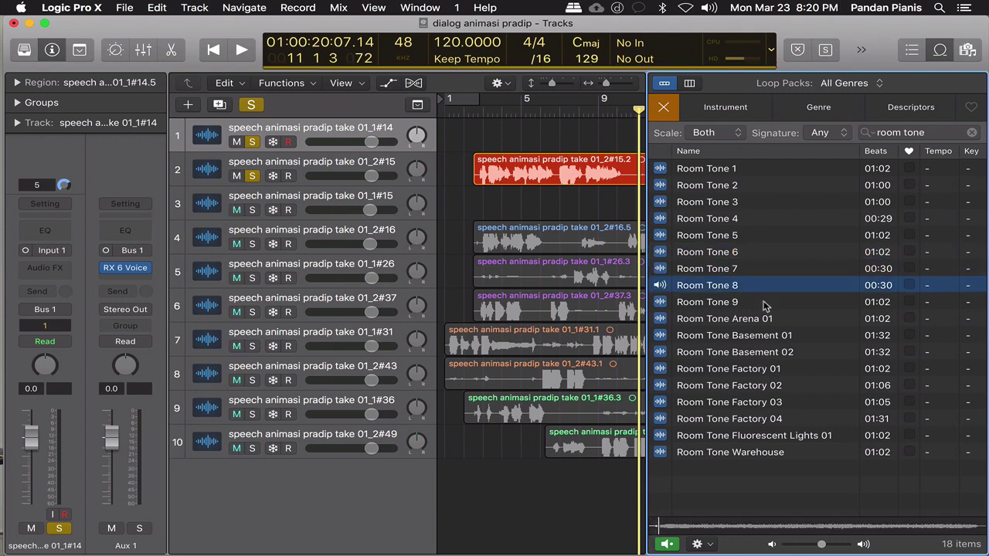
{"action": "left_click", "coordinate": [765, 303]}
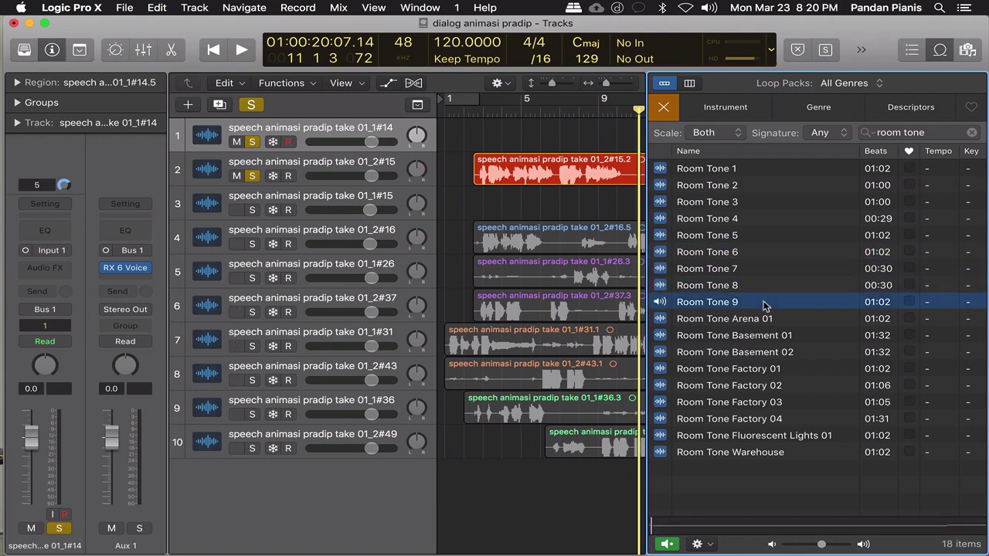
- Audition the numbered room tone loops again from Room Tone 1 to Room Tone 9 to compare them
{"action": "left_click", "coordinate": [762, 170]}
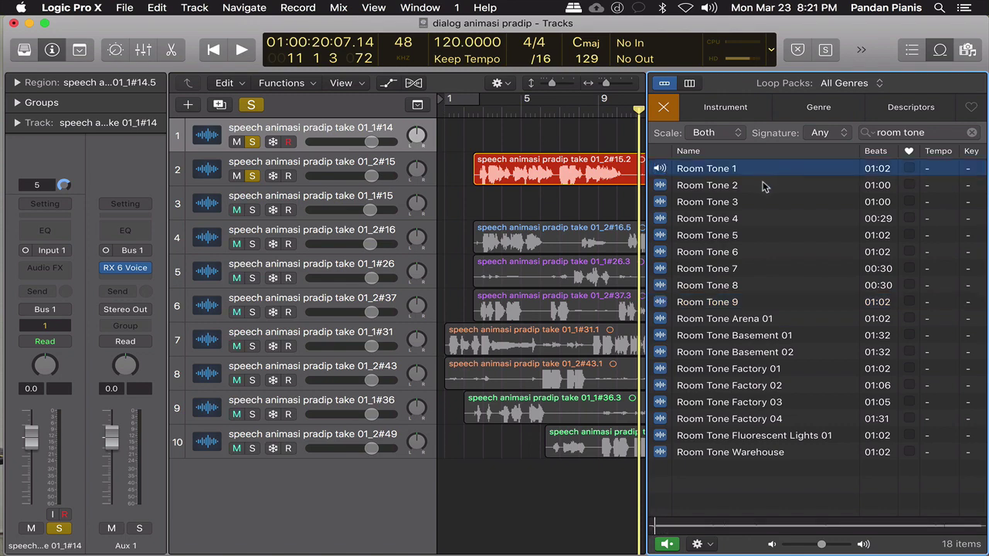
{"action": "left_click", "coordinate": [764, 187]}
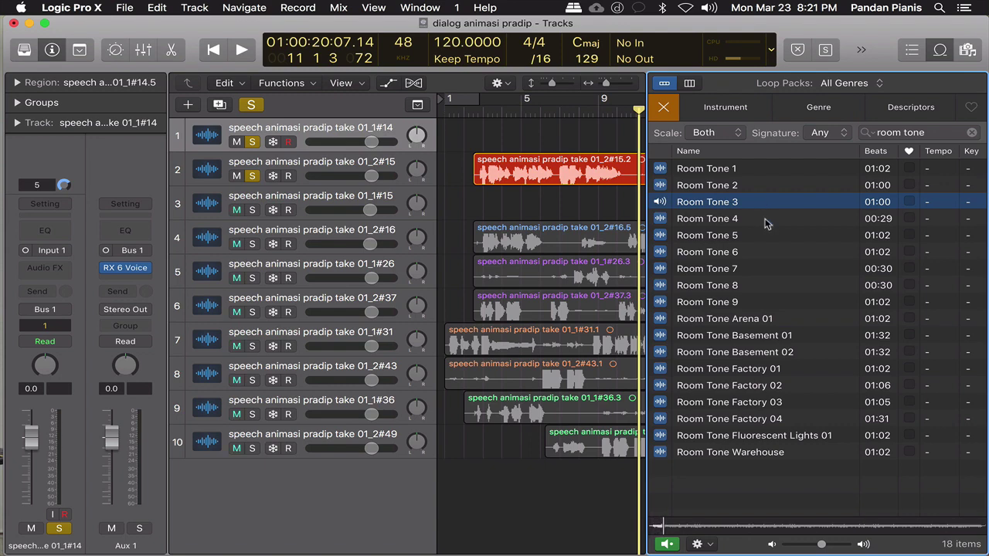
{"action": "left_click", "coordinate": [765, 219]}
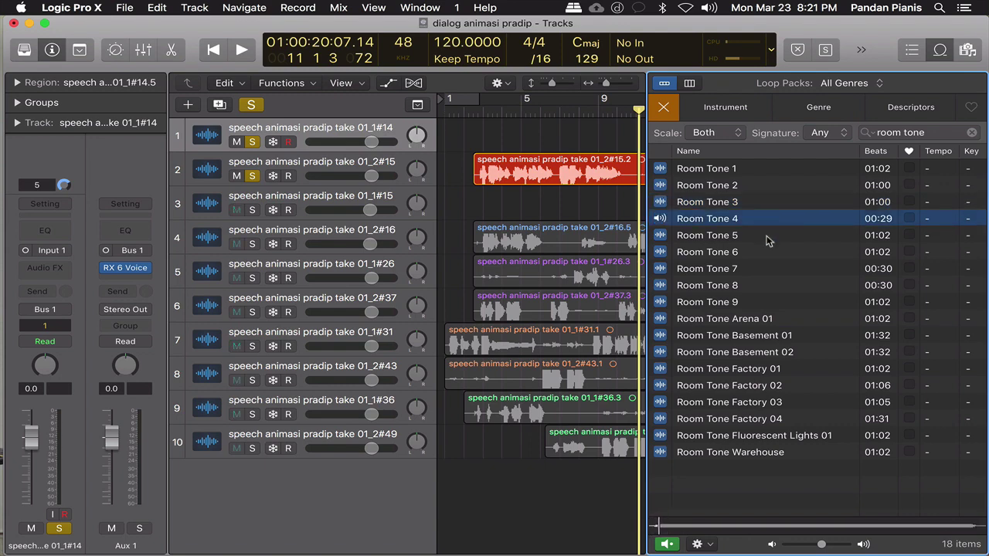
{"action": "left_click", "coordinate": [769, 236]}
{"action": "left_click", "coordinate": [768, 253]}
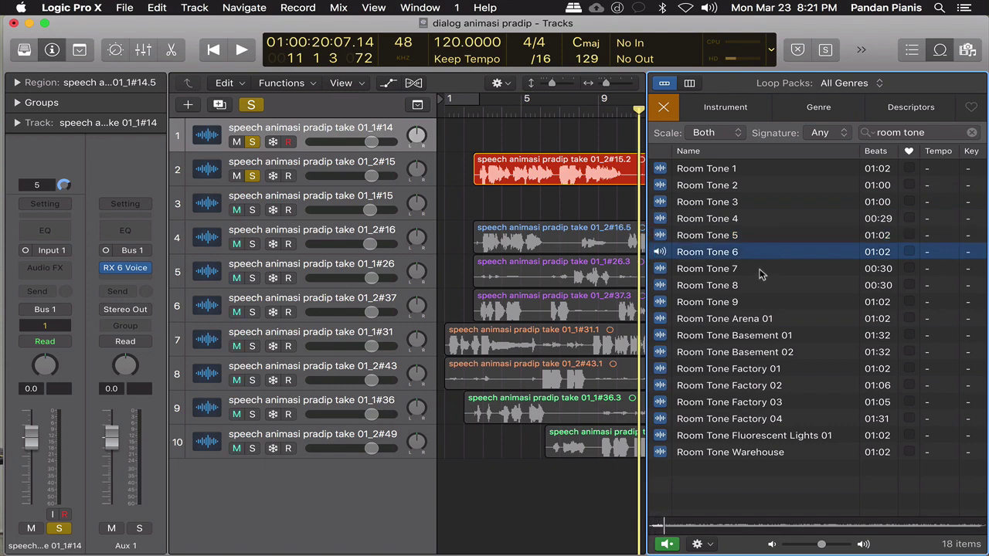
{"action": "left_click", "coordinate": [762, 271]}
{"action": "left_click", "coordinate": [762, 286]}
{"action": "left_click", "coordinate": [765, 303]}
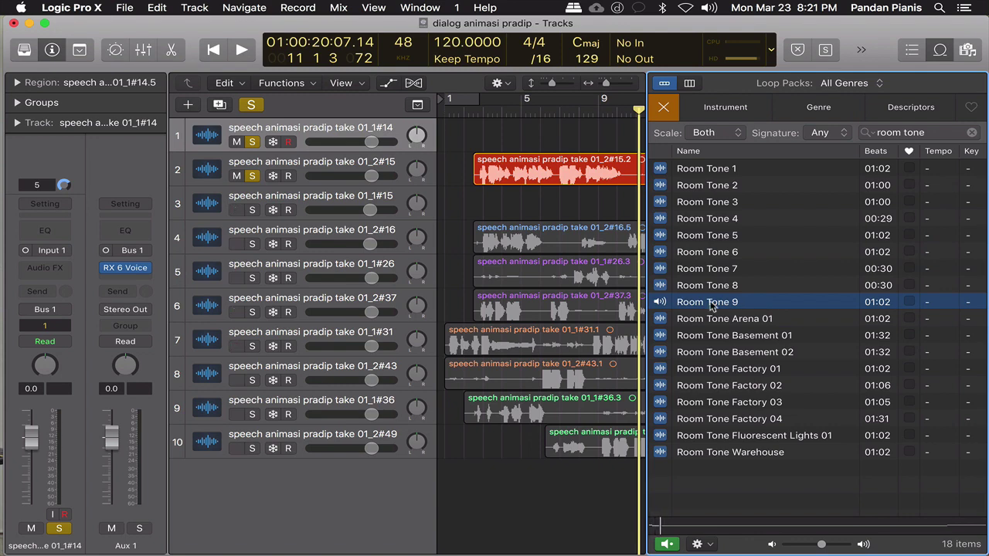
- Add the Room Tone 9 loop on a new track below the dialogue, starting at bar 1, and close the loop browser
{"action": "left_click_drag", "start_coordinate": [566, 458], "coordinate": [446, 492]}
{"action": "left_click_drag", "start_coordinate": [553, 502], "coordinate": [554, 503]}
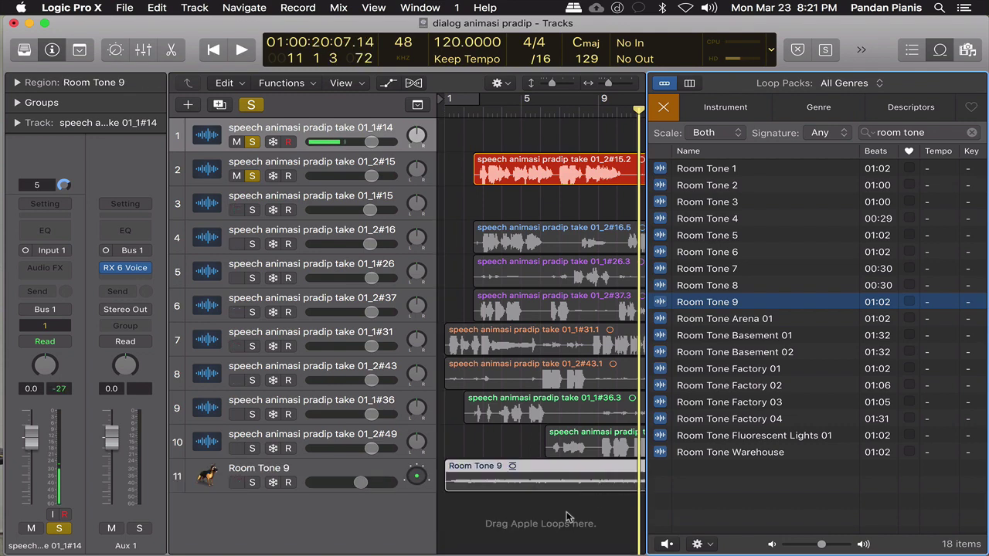
{"action": "left_click", "coordinate": [941, 51]}
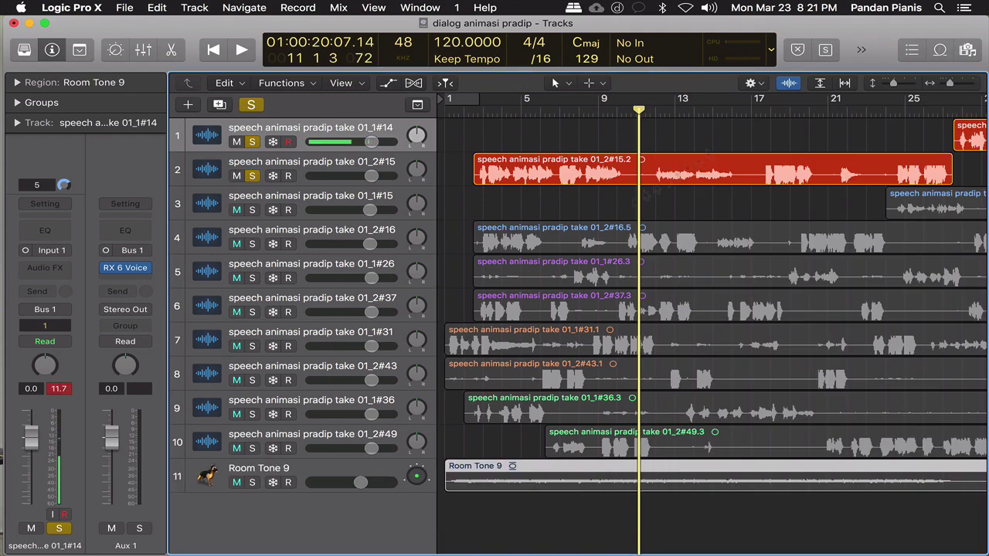
- Solo the Room Tone 9 track and move it directly below the second dialogue track
{"action": "left_click", "coordinate": [252, 483]}
{"action": "left_click_drag", "start_coordinate": [324, 469], "coordinate": [321, 200]}
- Play the project from the beginning and lower the Room Tone 9 track volume to -12.8 dB
{"action": "key", "text": "Return"}
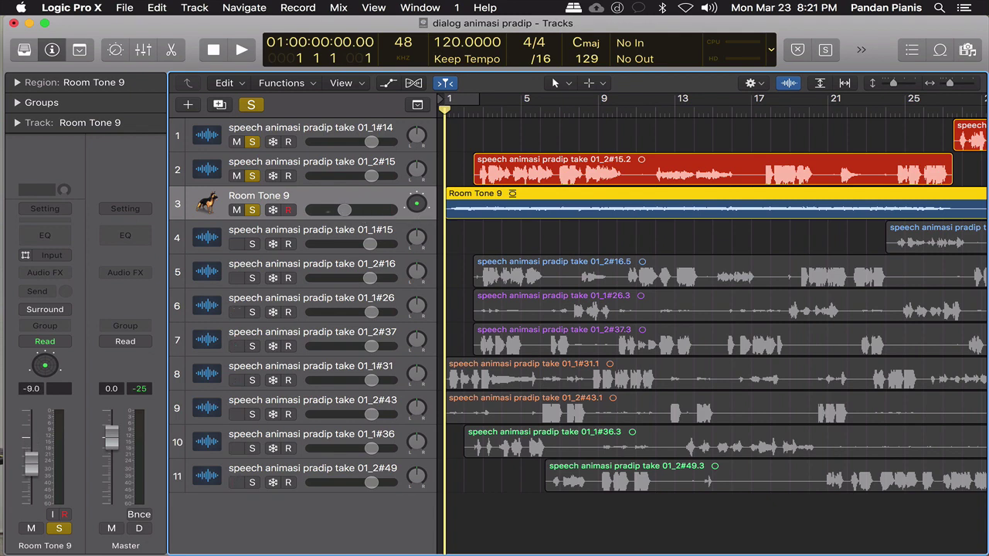
{"action": "key", "text": "space"}
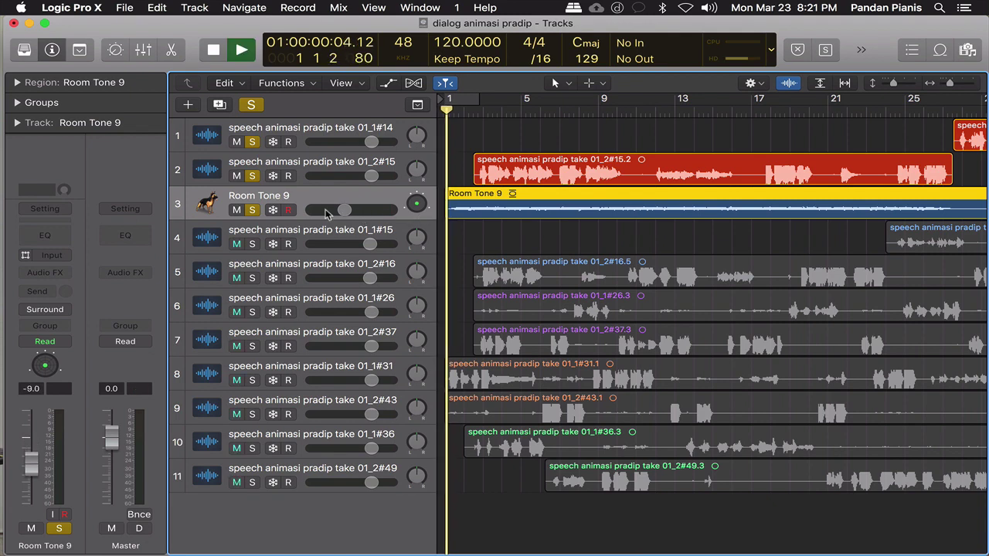
{"action": "left_click_drag", "start_coordinate": [341, 210], "coordinate": [330, 210]}
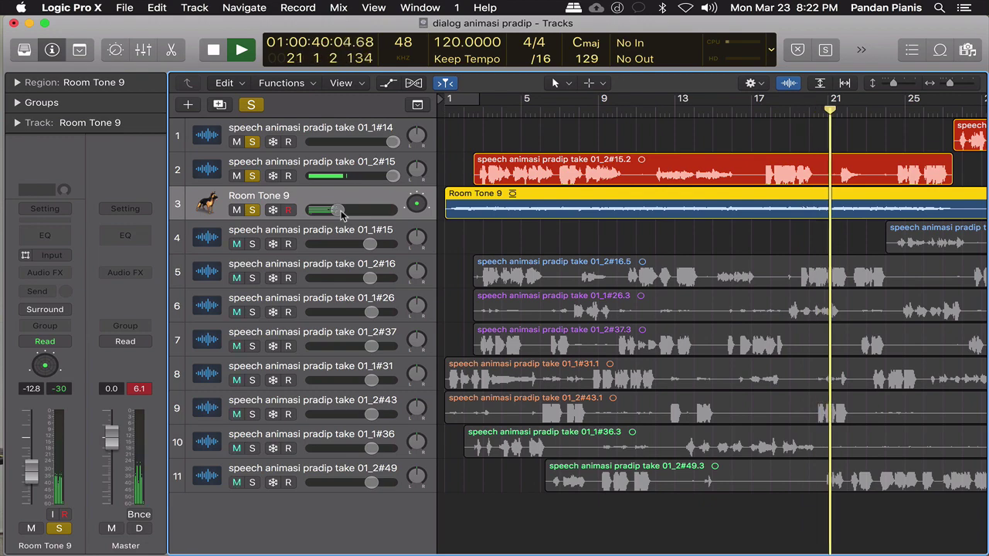
- Shorten the end of the Room Tone 9 region to about bar 28 and turn on looping for it
{"action": "scroll", "coordinate": [563, 300], "scroll_direction": "right", "scroll_amount": 5}
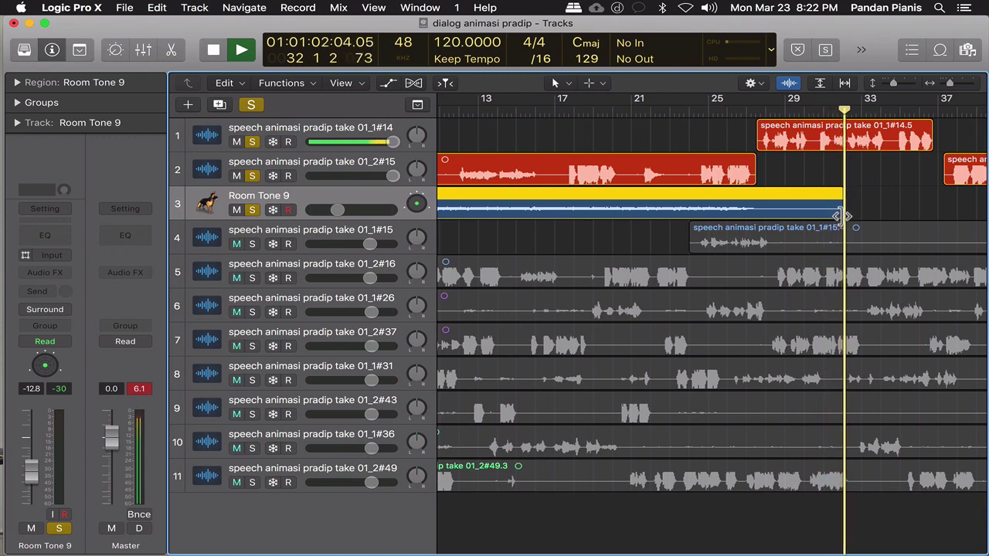
{"action": "left_click_drag", "start_coordinate": [841, 216], "coordinate": [761, 223]}
{"action": "key", "text": "l"}
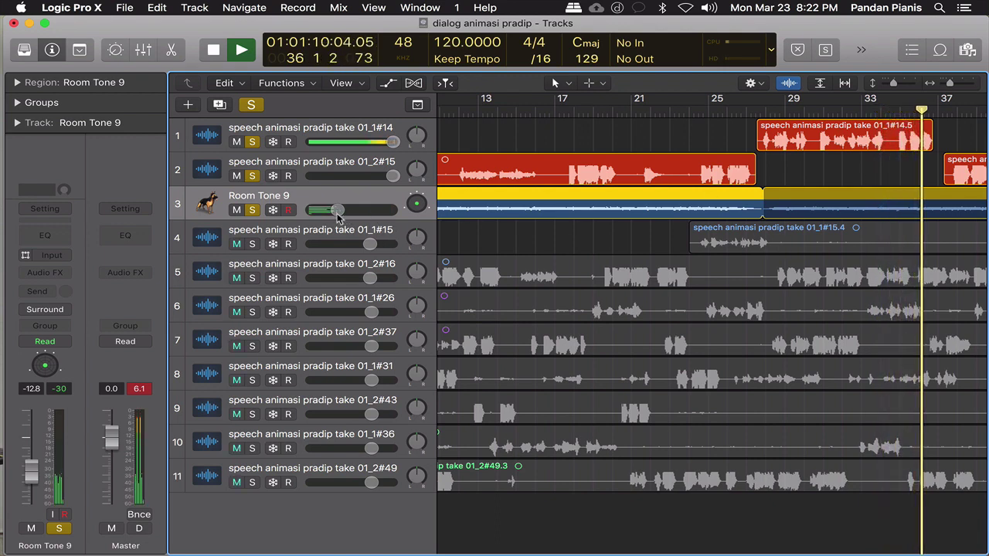
- Set the Room Tone 9 volume to -12.4 dB, end its loop just past the soloed dialogue at about bar 51, and stop playback
{"action": "left_click_drag", "start_coordinate": [338, 217], "coordinate": [339, 218]}
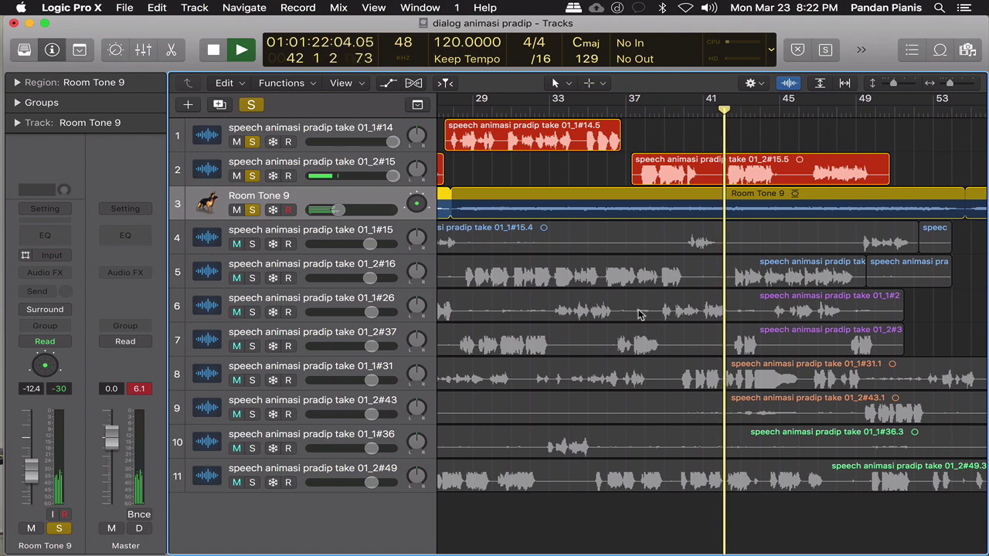
{"action": "left_click", "coordinate": [896, 199]}
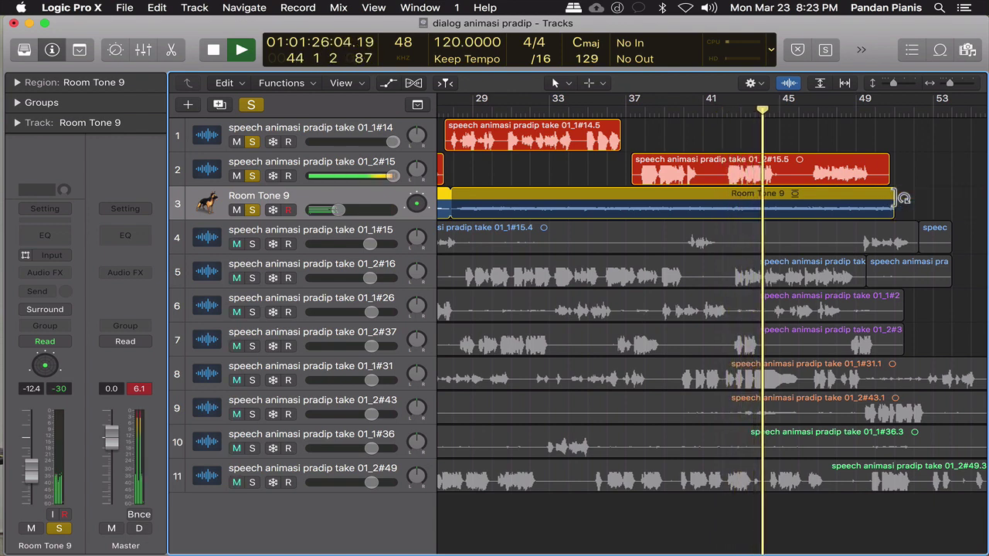
{"action": "key", "text": "space"}
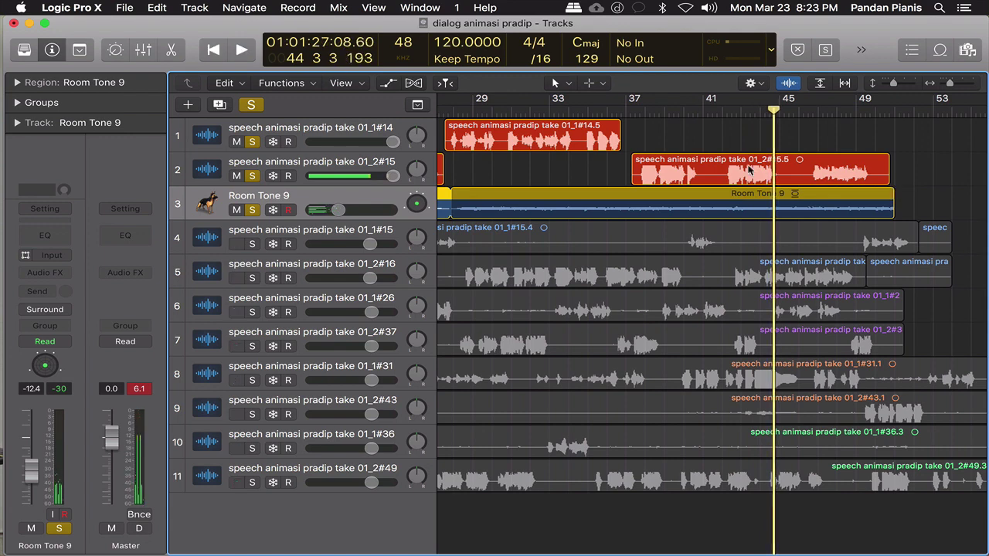
- Resume playback and split the last dialogue region on track 2 at about bar 46, before its final phrase
{"action": "scroll", "coordinate": [739, 210], "scroll_direction": "left", "scroll_amount": 2}
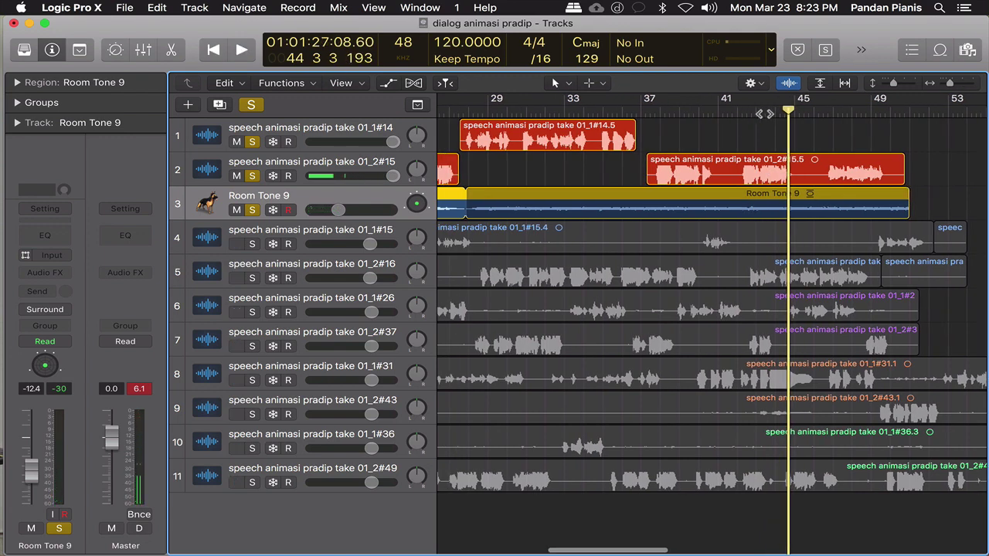
{"action": "key", "text": "space"}
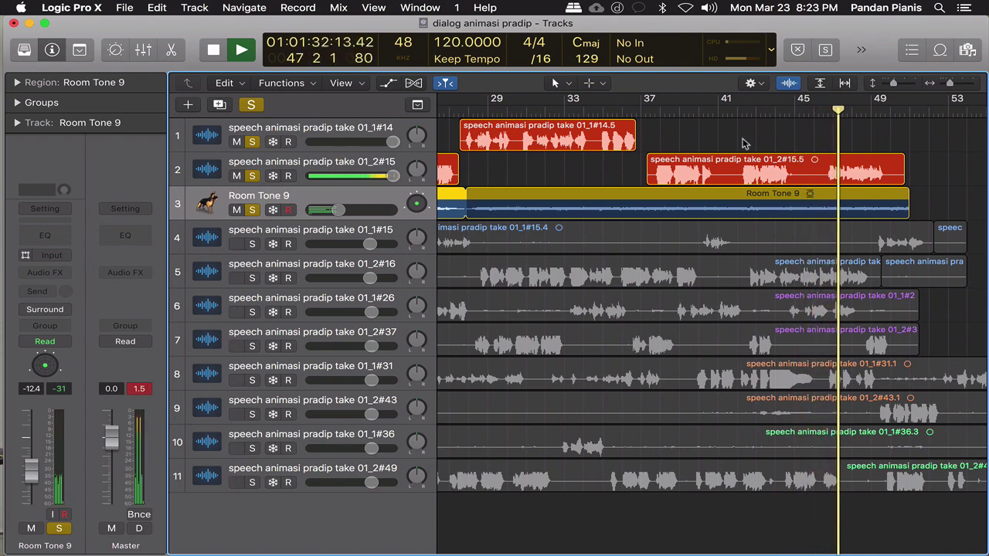
{"action": "left_click", "coordinate": [744, 143]}
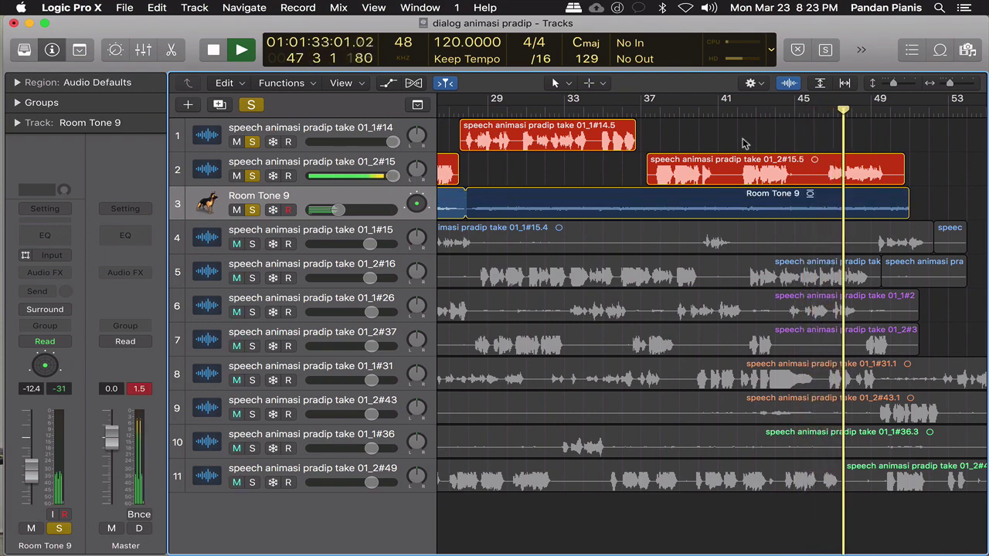
{"action": "left_click", "coordinate": [815, 177]}
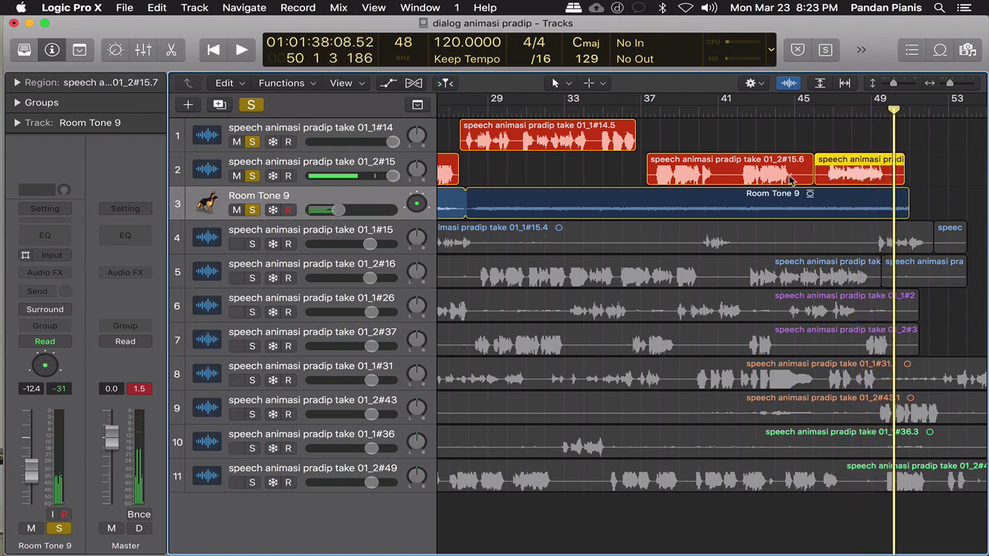
- Delete the first part of the split region, move the remaining phrase up to the end of track 1's region, and place the playhead at bar 36
{"action": "left_click", "coordinate": [790, 180]}
{"action": "key", "text": "space"}
{"action": "key", "text": "Delete"}
{"action": "left_click_drag", "start_coordinate": [850, 170], "coordinate": [669, 189]}
{"action": "left_click", "coordinate": [624, 115]}
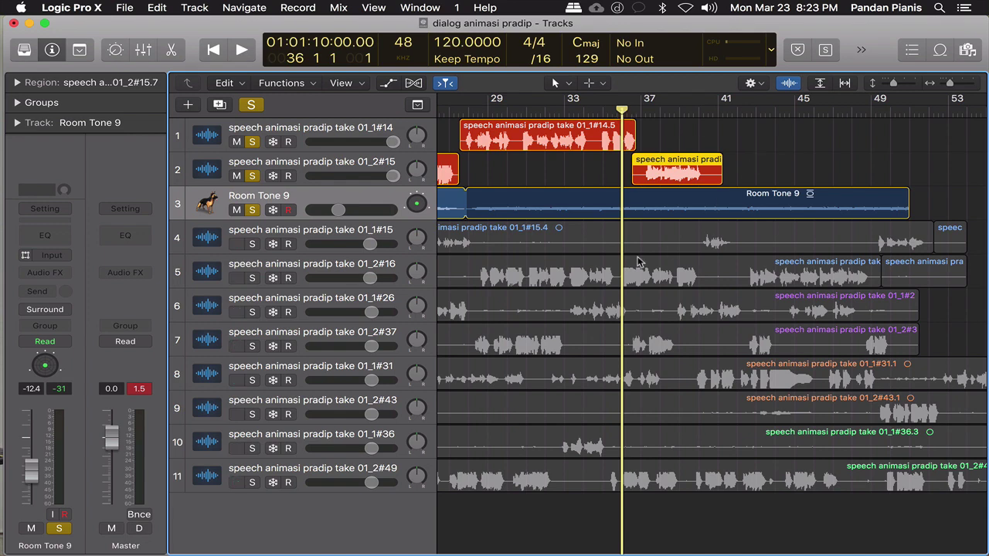
{"action": "scroll", "coordinate": [638, 262], "scroll_direction": "left", "scroll_amount": 15}
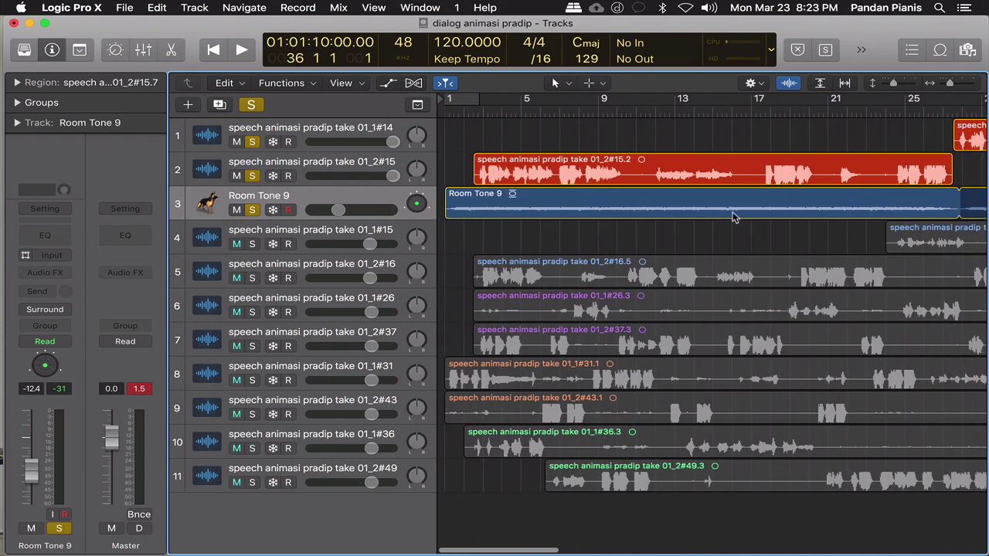
{"action": "scroll", "coordinate": [655, 201], "scroll_direction": "right", "scroll_amount": 15}
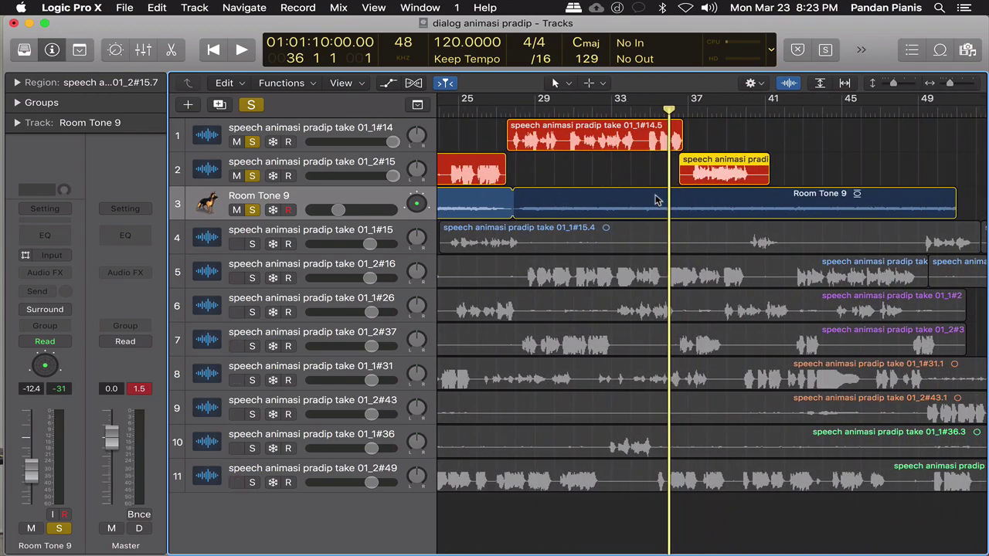
{"action": "scroll", "coordinate": [655, 201], "scroll_direction": "left", "scroll_amount": 12}
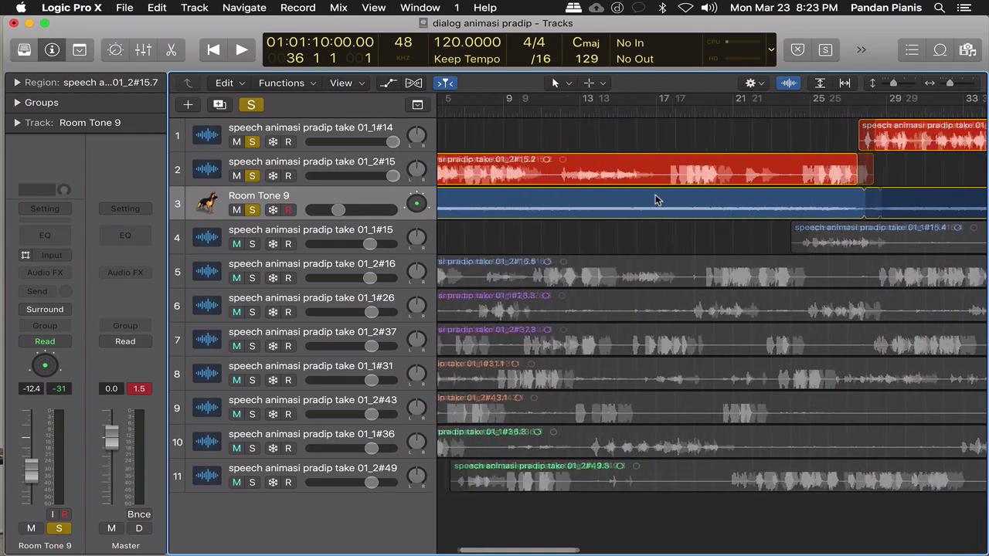
{"action": "scroll", "coordinate": [655, 201], "scroll_direction": "left", "scroll_amount": 5}
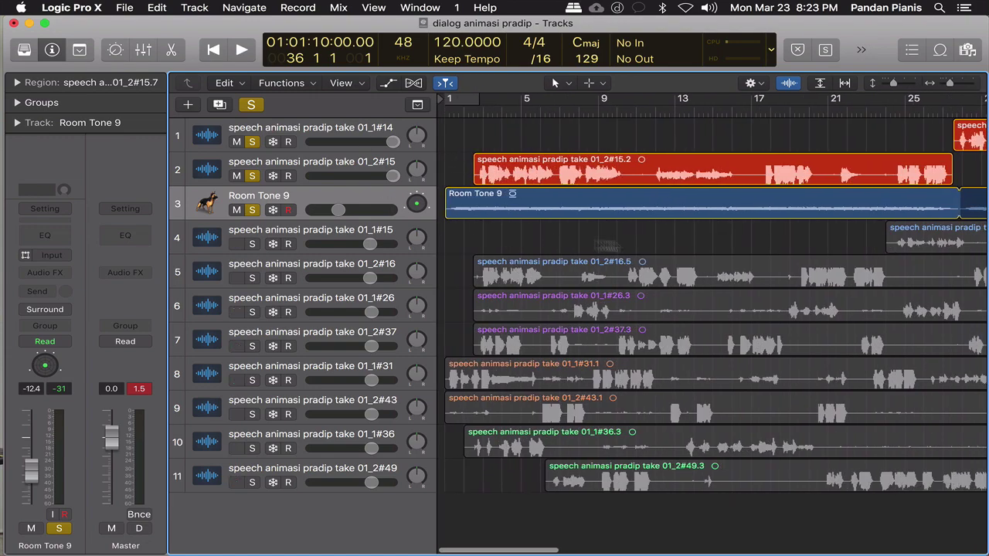